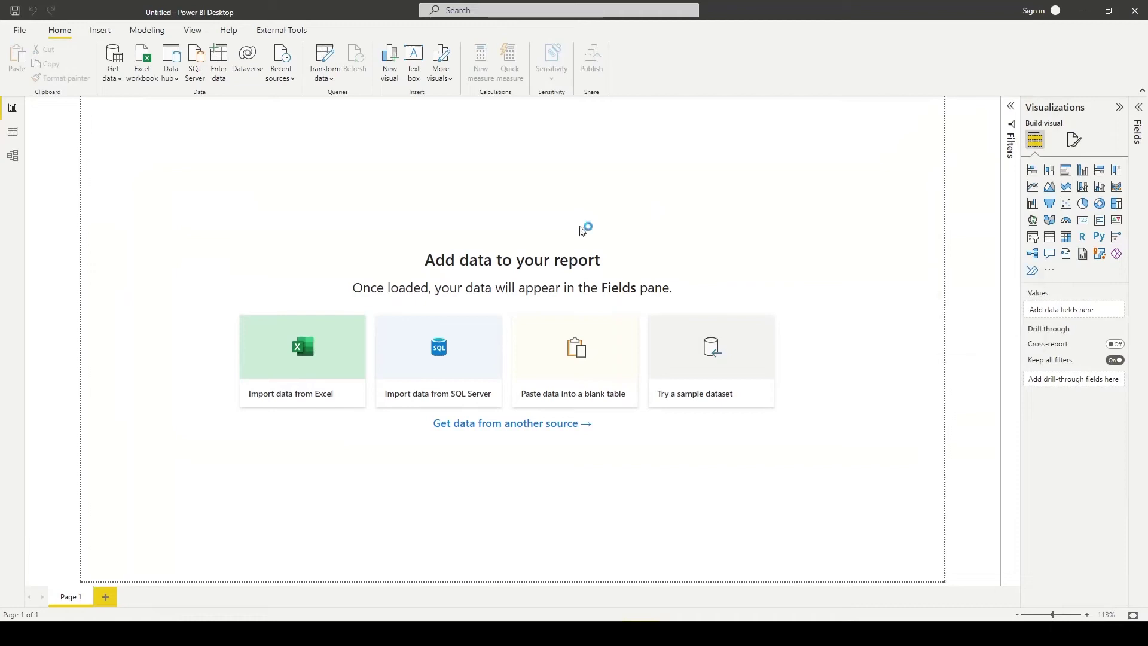
# Step: Sign in to Power BI Desktop with the saved account and its password
pyautogui.click(471, 364)
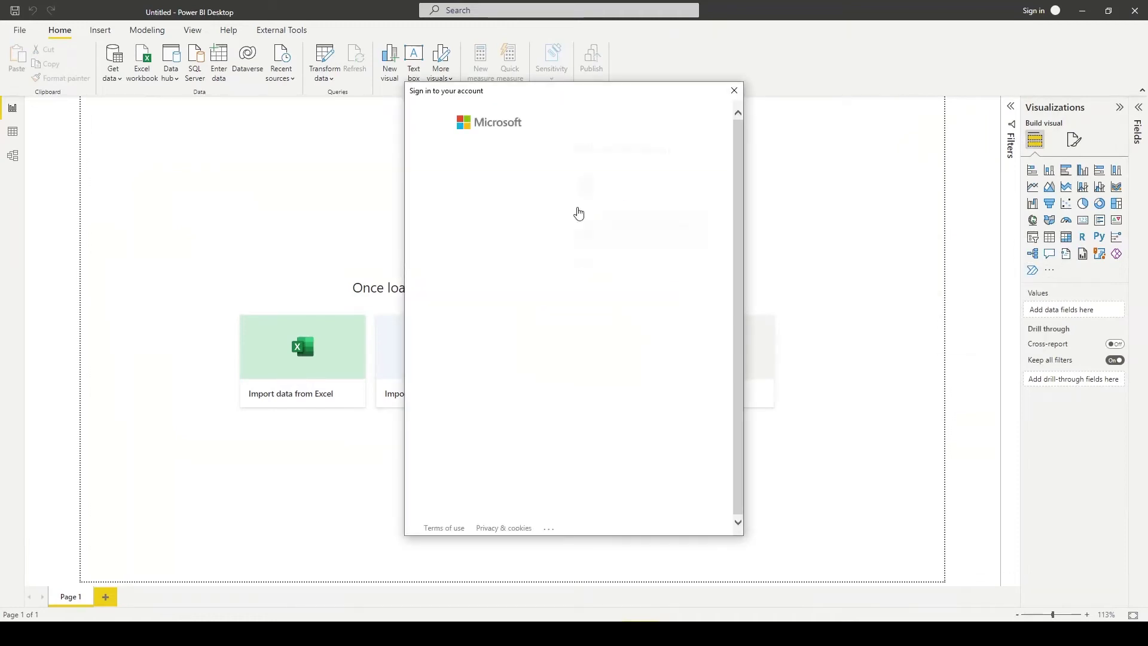
pyautogui.click(556, 229)
pyautogui.write('••••••••••')
pyautogui.press('Return')
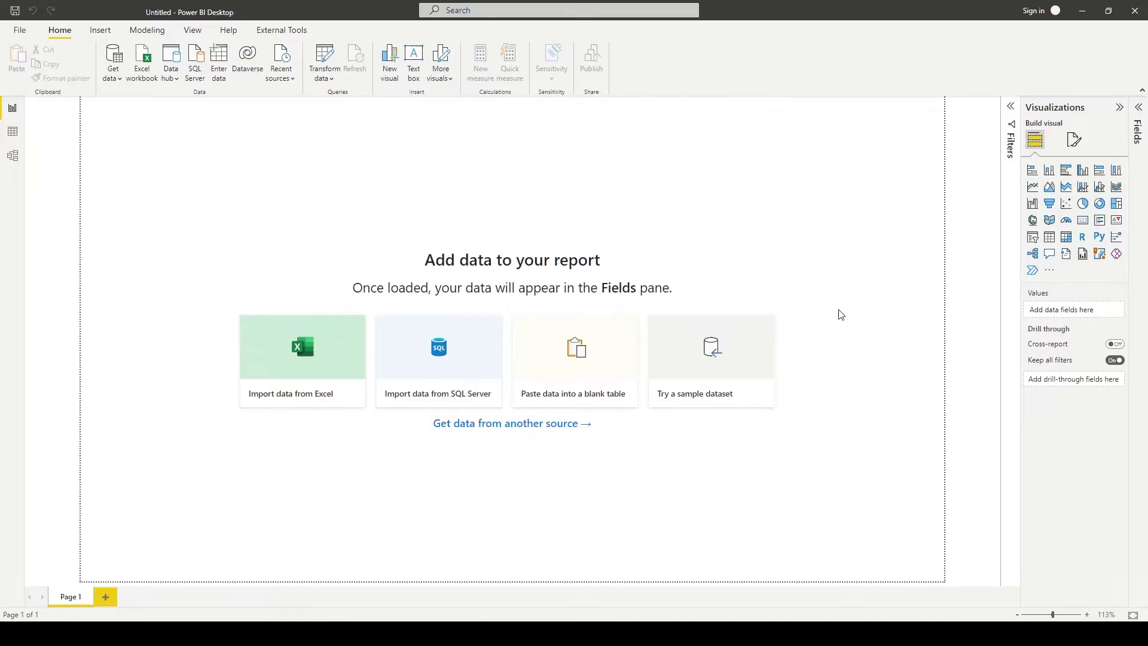
# Step: Choose Get more visuals from the visuals options and continue signing in with the email
pyautogui.click(1045, 265)
pyautogui.click(987, 275)
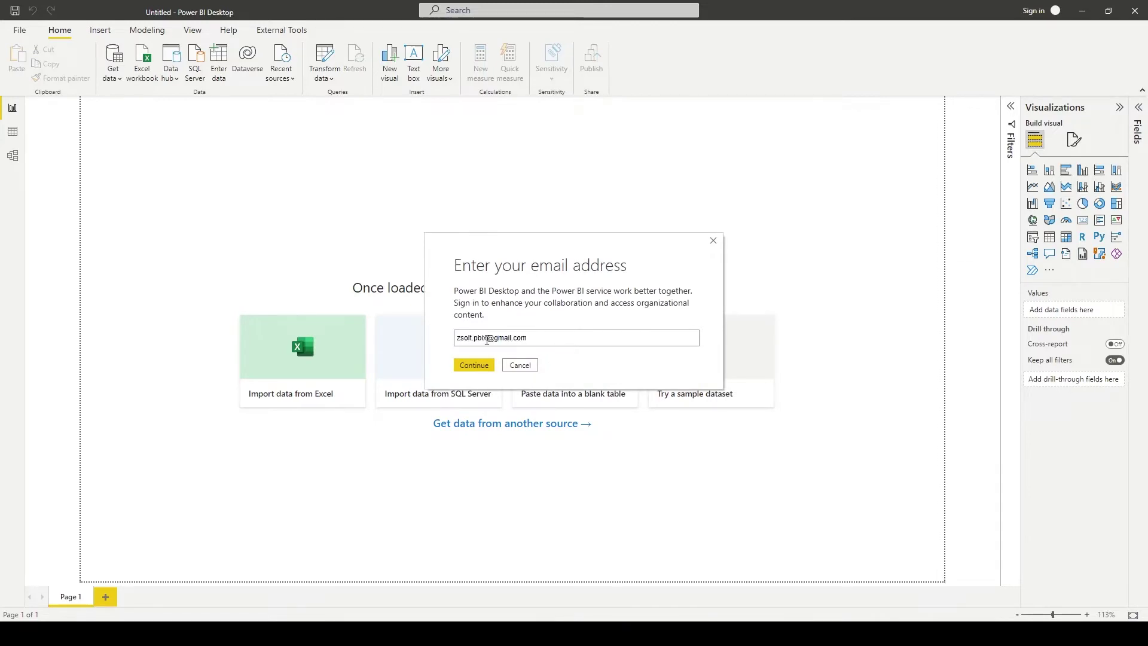
pyautogui.press('Return')
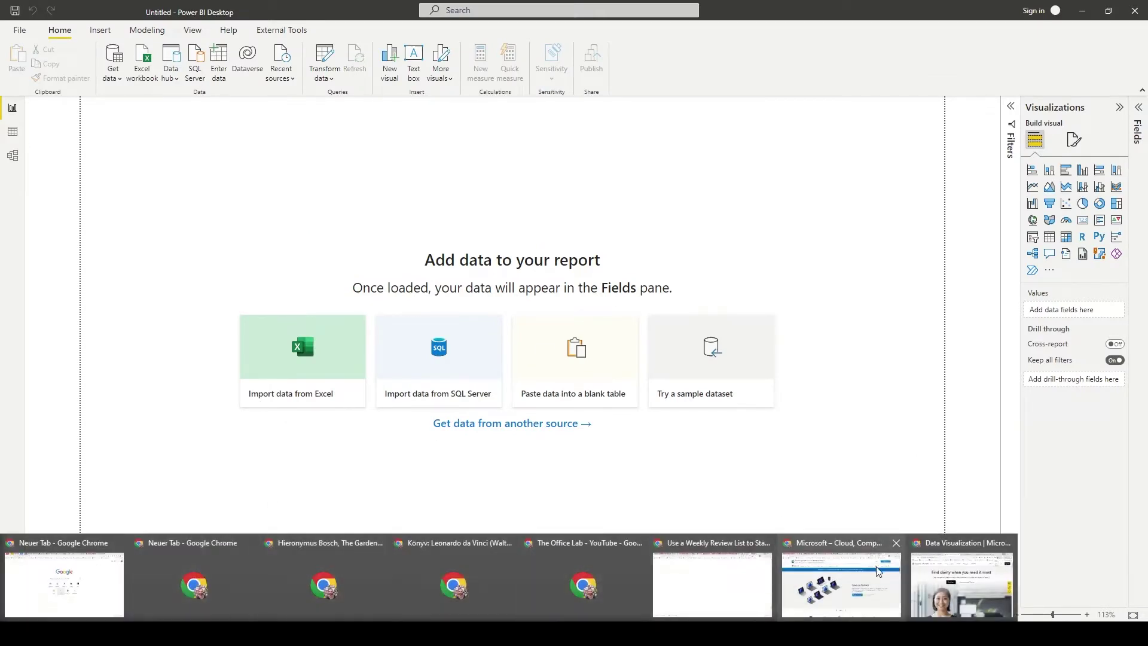
# Step: On the browser's Power BI sign-in, switch to another account and enter the user's own Gmail address
pyautogui.click(962, 579)
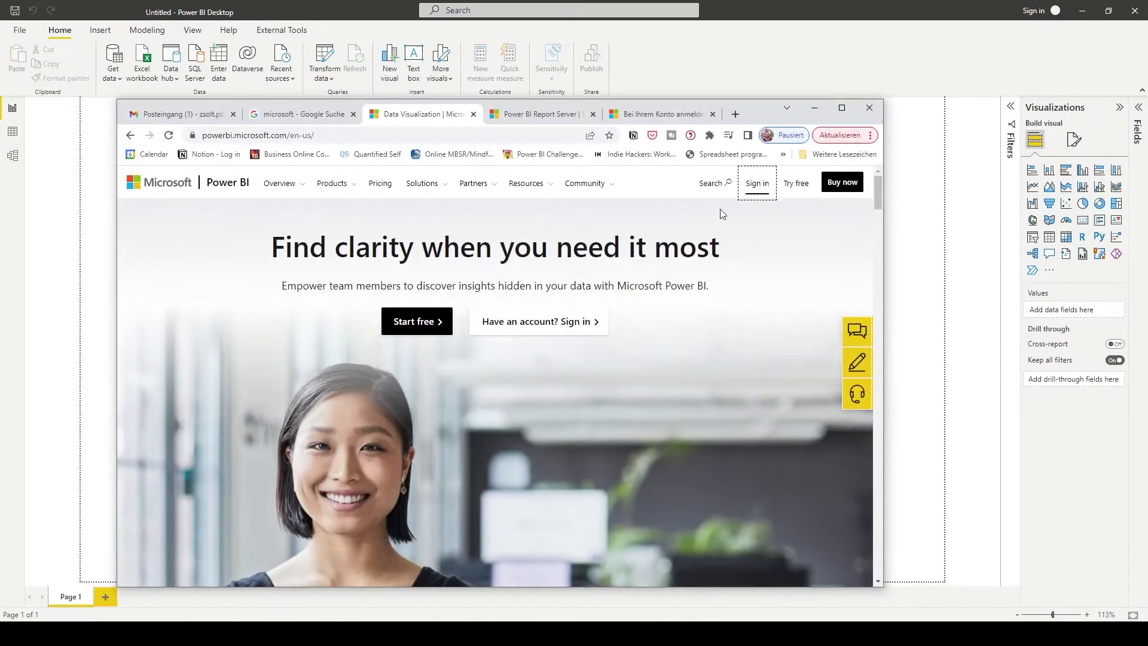
pyautogui.click(756, 183)
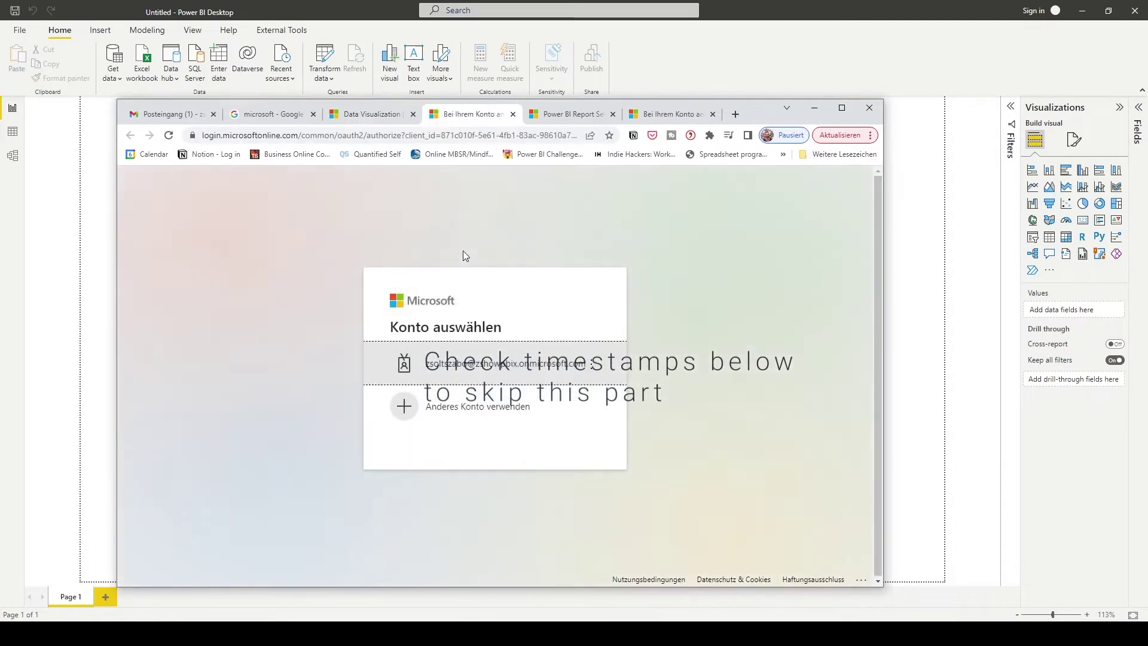
pyautogui.click(418, 405)
pyautogui.tripleClick(501, 328)
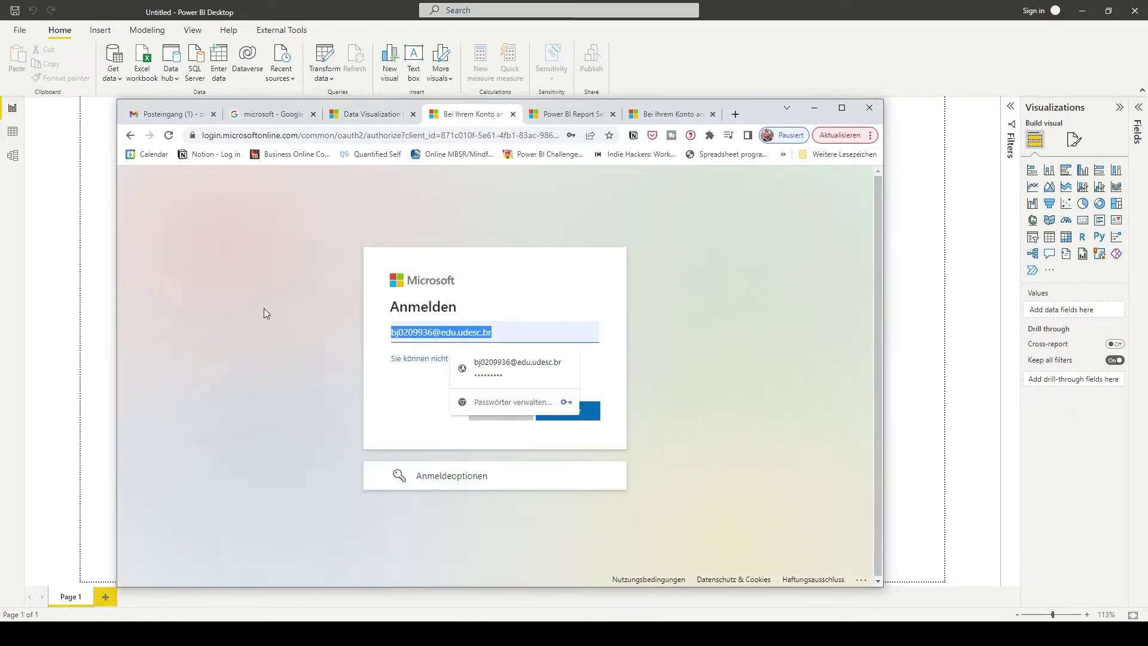
pyautogui.press('BackSpace')
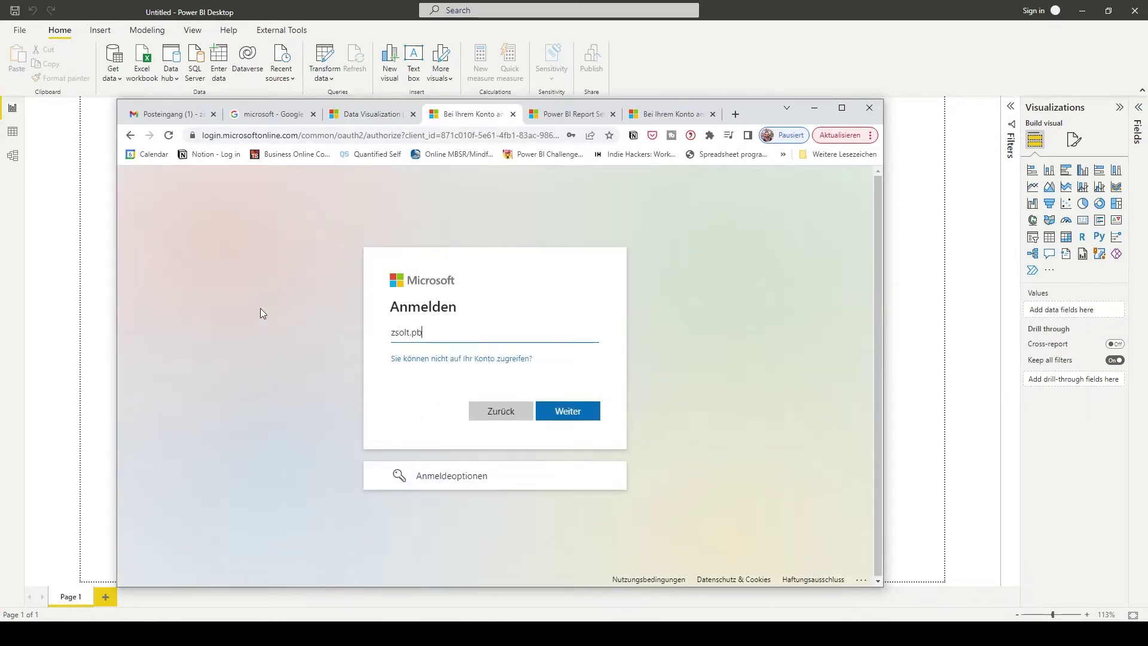
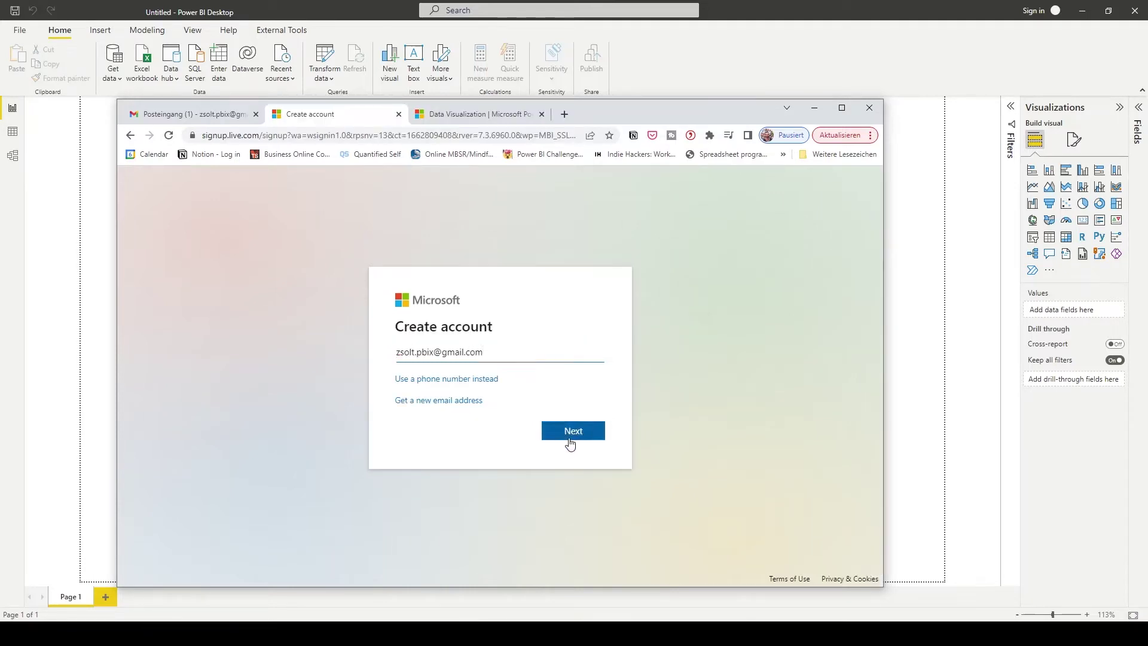
# Step: Confirm the email and set a password for the new Microsoft account
pyautogui.click(570, 443)
pyautogui.write('••')
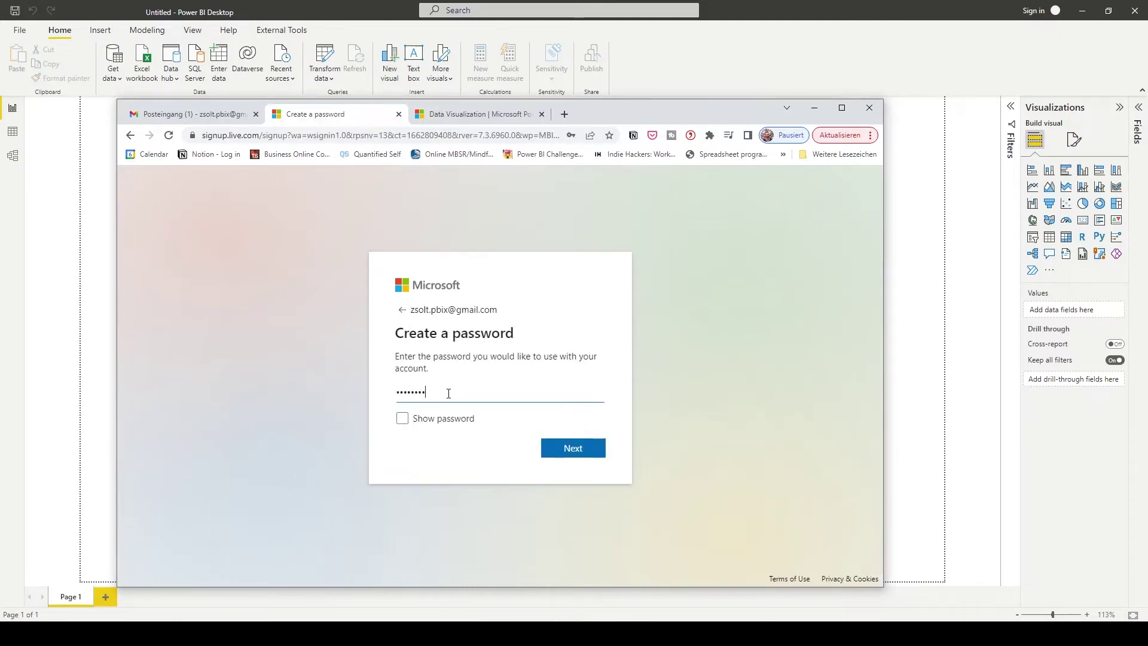
pyautogui.click(573, 448)
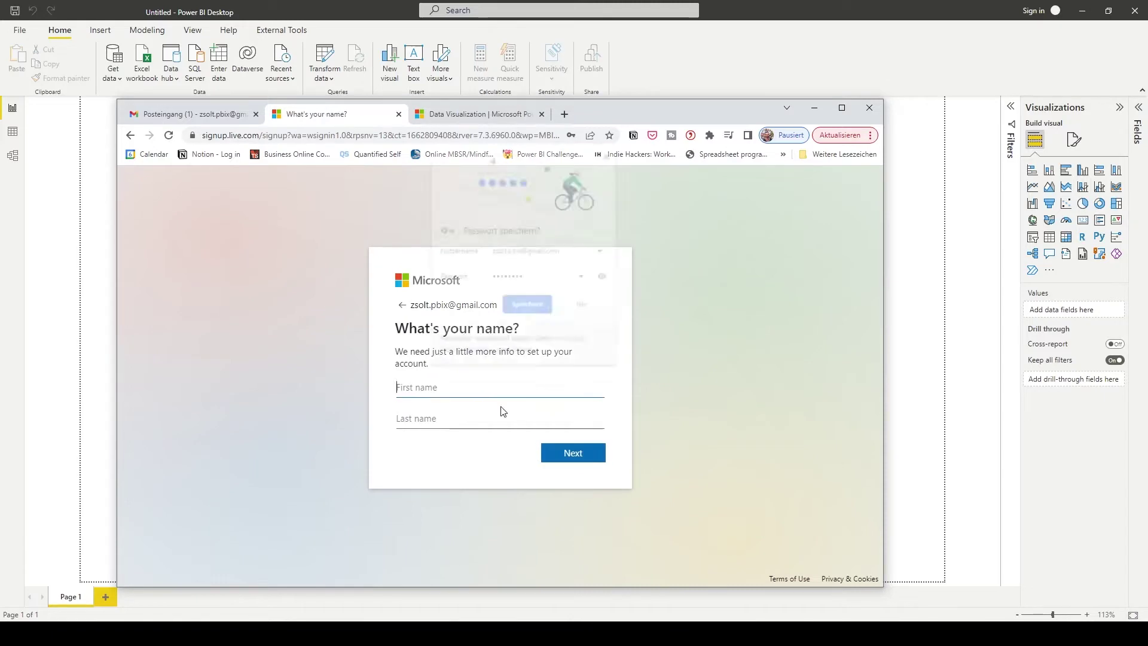
# Step: Enter the user's first and last name and continue
pyautogui.click(442, 386)
pyautogui.press('Tab')
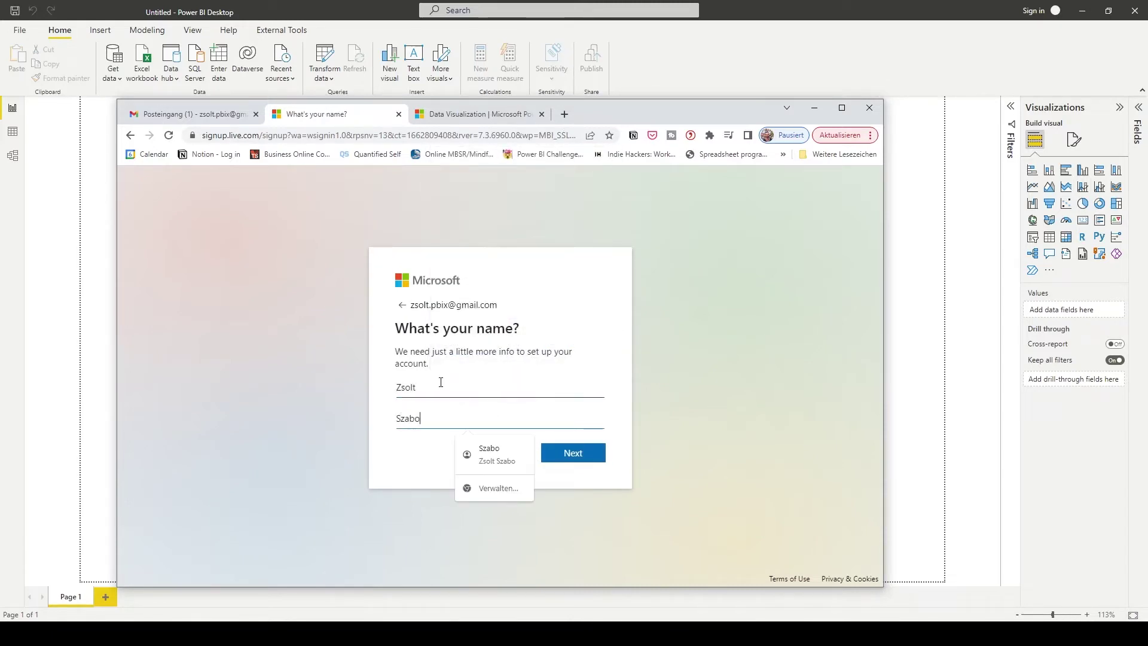
pyautogui.click(573, 452)
# Step: Enter the birthdate as September 23, 1992, leaving the country on Hungary for now
pyautogui.click(523, 395)
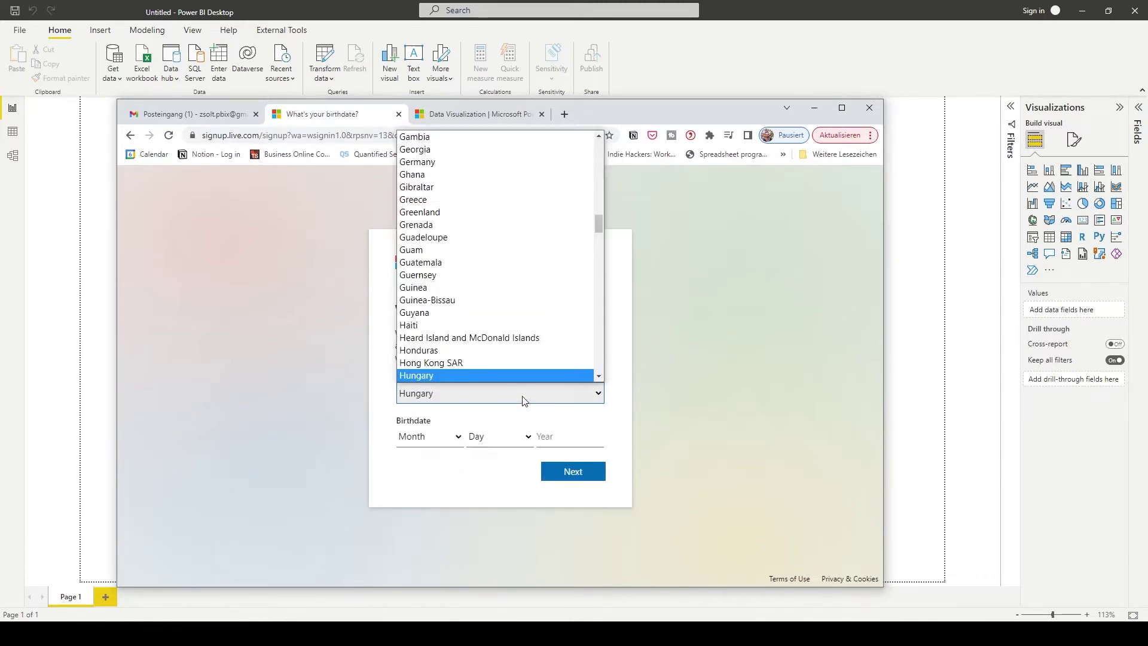
pyautogui.scroll(4, 493, 266)
pyautogui.scroll(-4, 493, 267)
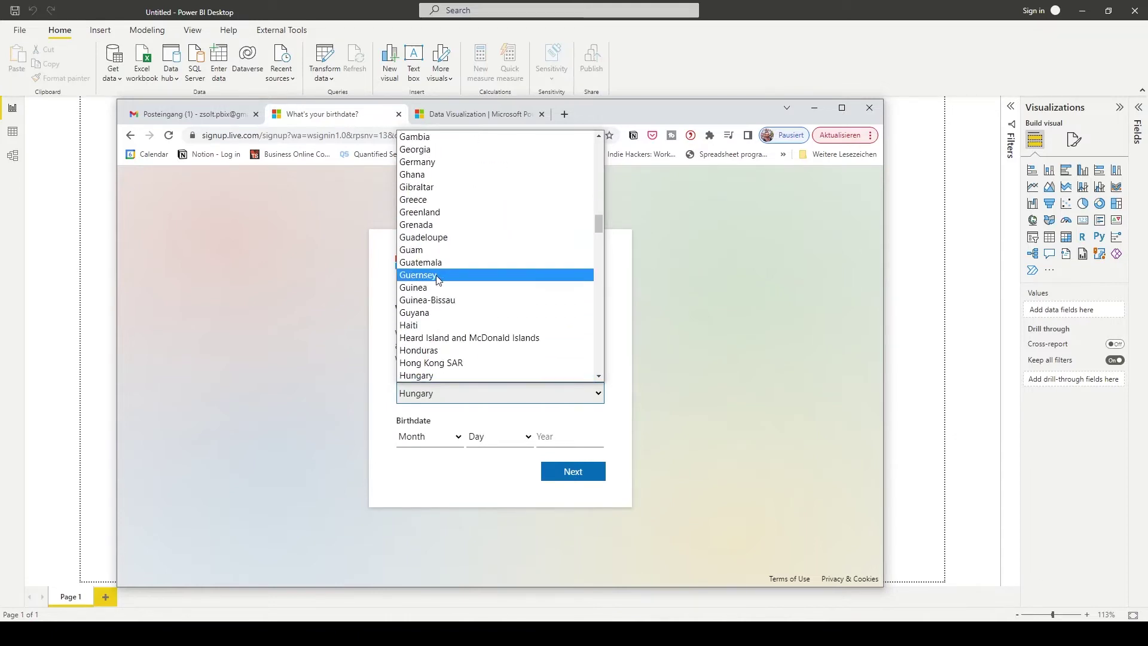
pyautogui.click(325, 363)
pyautogui.click(459, 443)
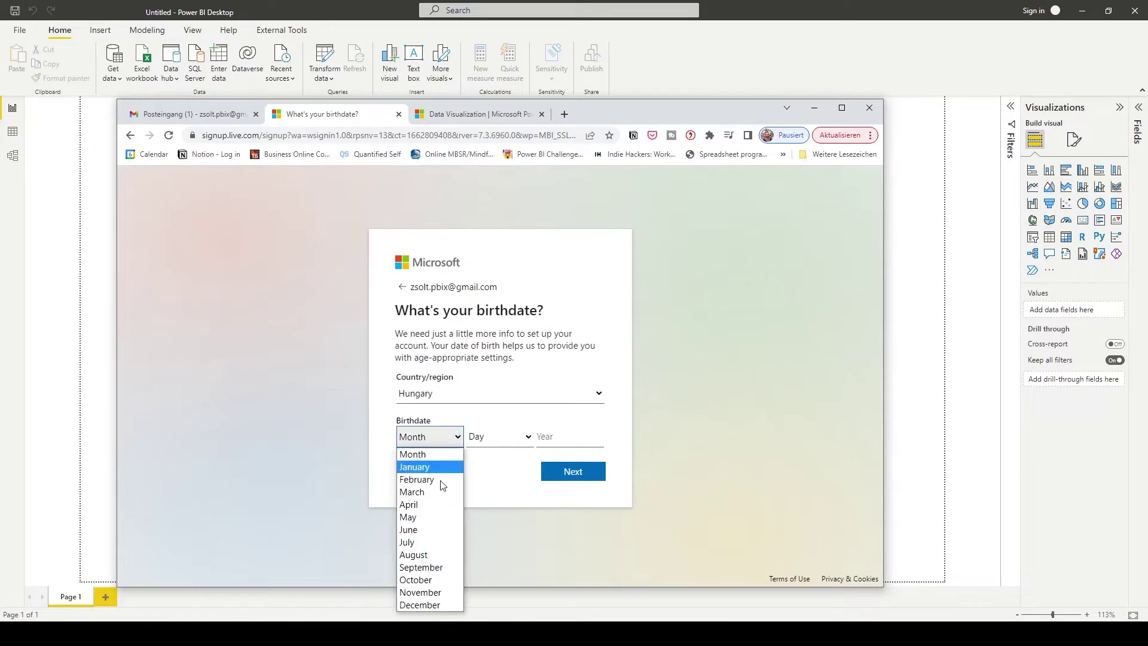
pyautogui.click(443, 565)
pyautogui.click(500, 436)
pyautogui.scroll(-3, 489, 359)
pyautogui.click(487, 319)
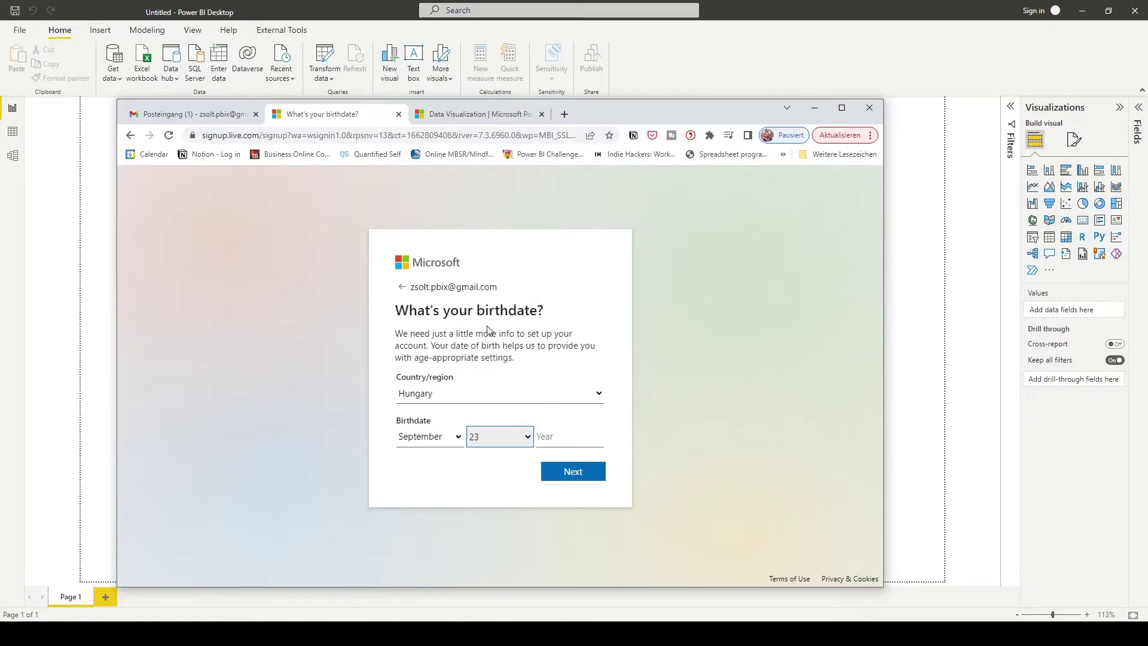
pyautogui.click(562, 428)
pyautogui.write('1992')
# Step: Change the country to Germany and submit the country and birthdate
pyautogui.click(416, 400)
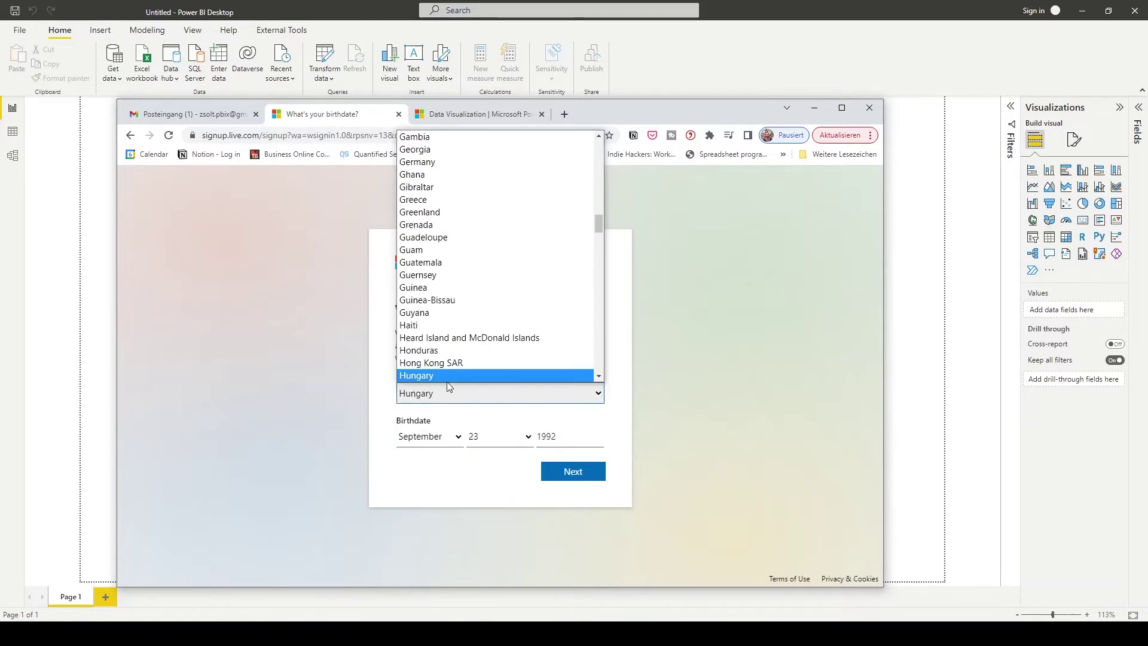
pyautogui.write('ger')
pyautogui.click(488, 390)
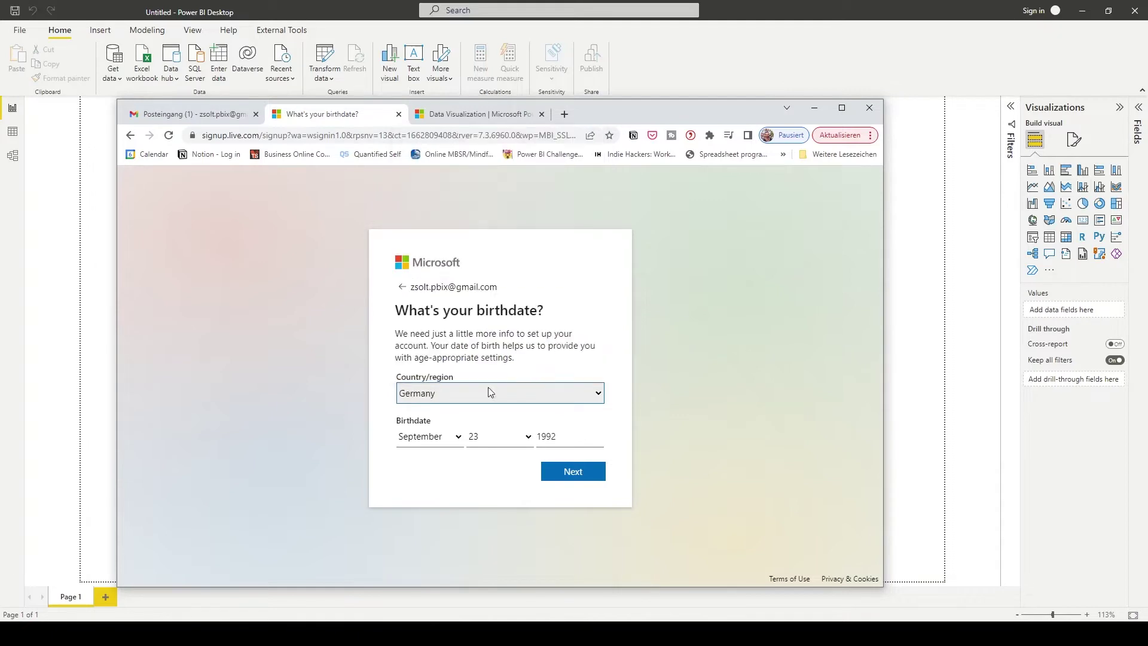
pyautogui.click(584, 467)
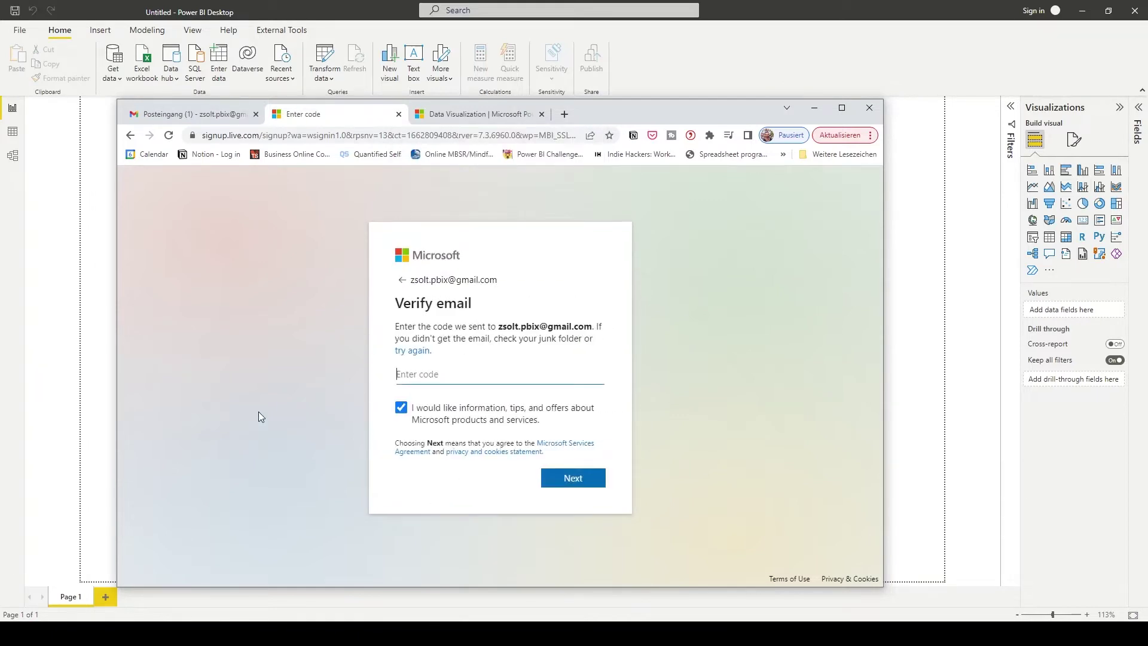
# Step: Copy the security code from the Gmail message and submit it to verify the email
pyautogui.click(183, 117)
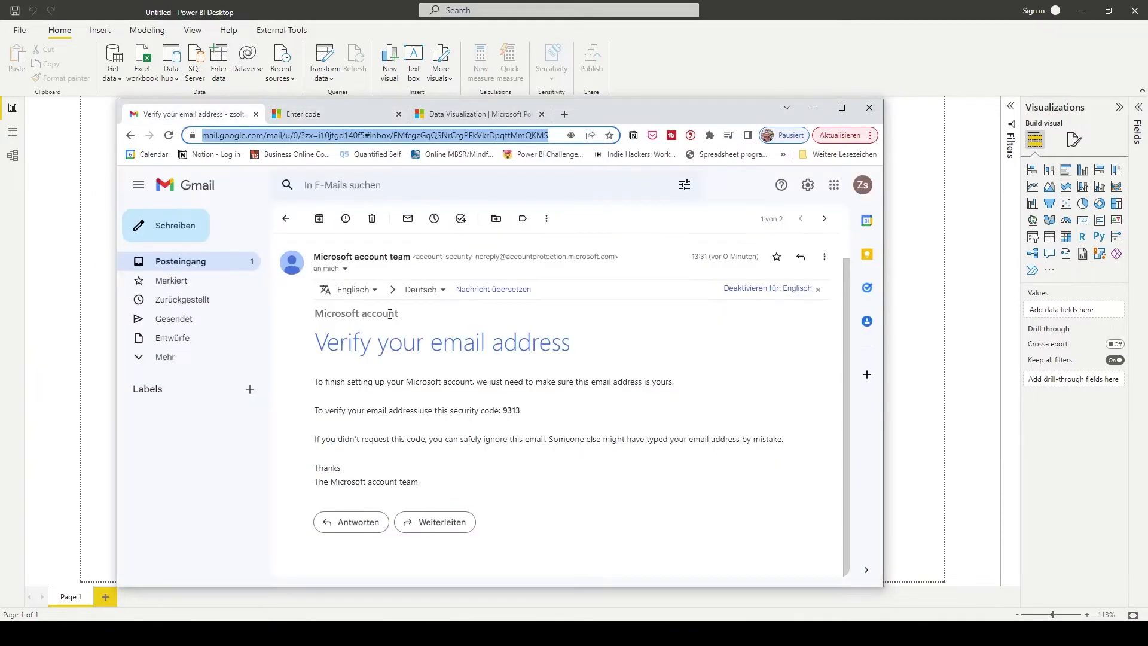
pyautogui.click(344, 113)
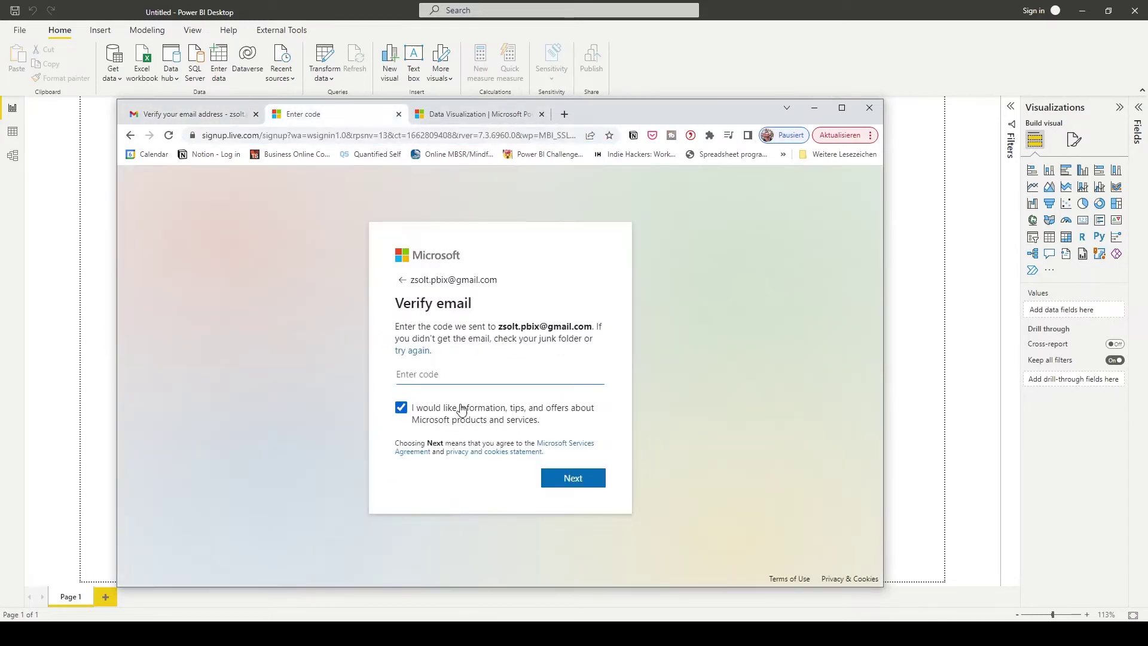
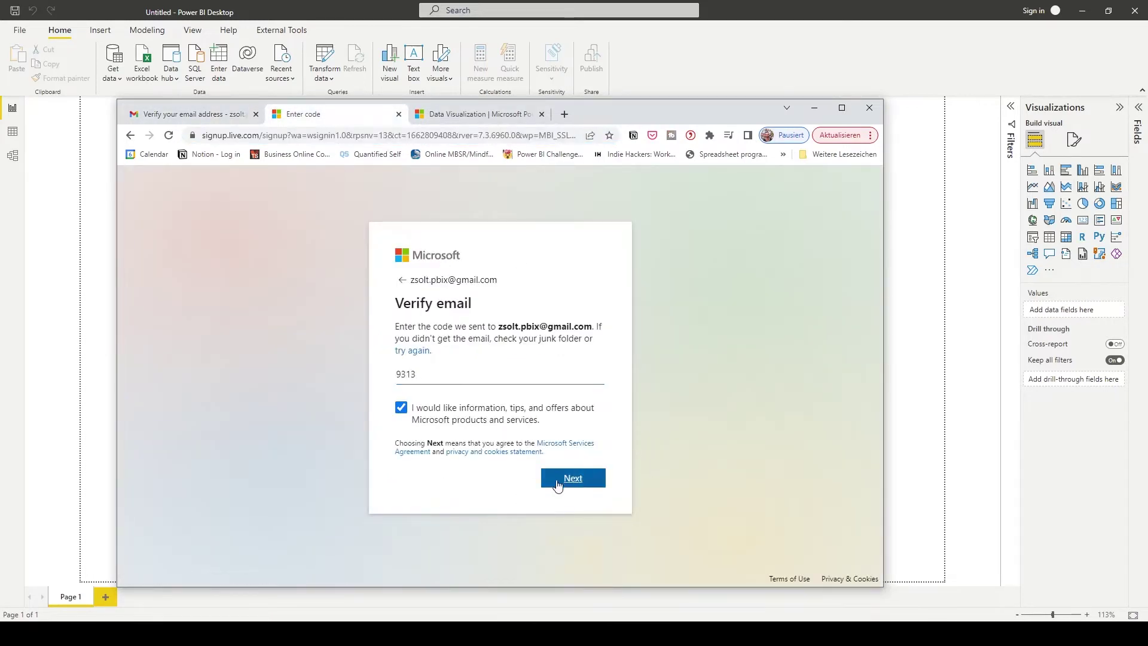
pyautogui.click(567, 478)
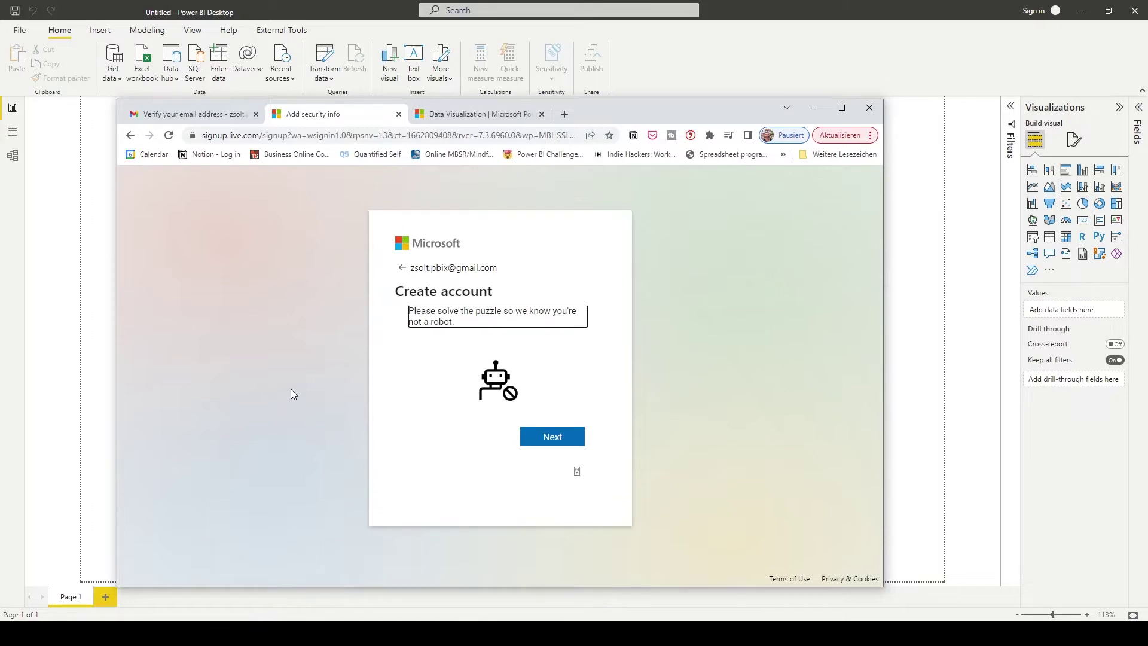
# Step: Solve the robot-check picture puzzle and decline staying signed in
pyautogui.click(564, 444)
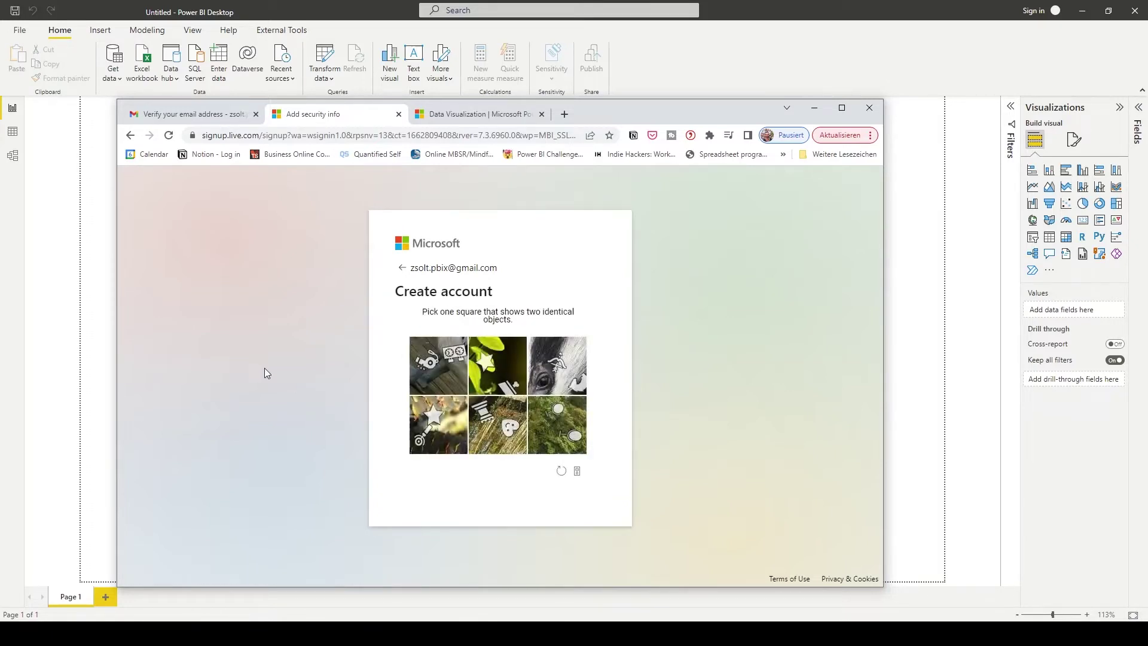
pyautogui.click(556, 425)
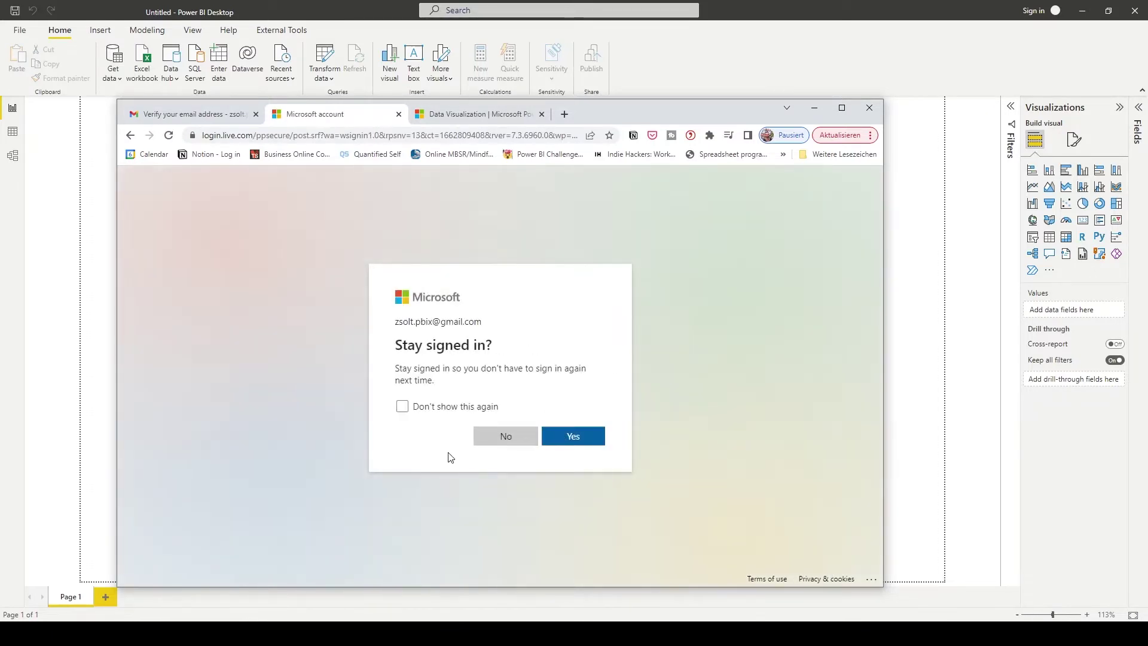
pyautogui.click(505, 437)
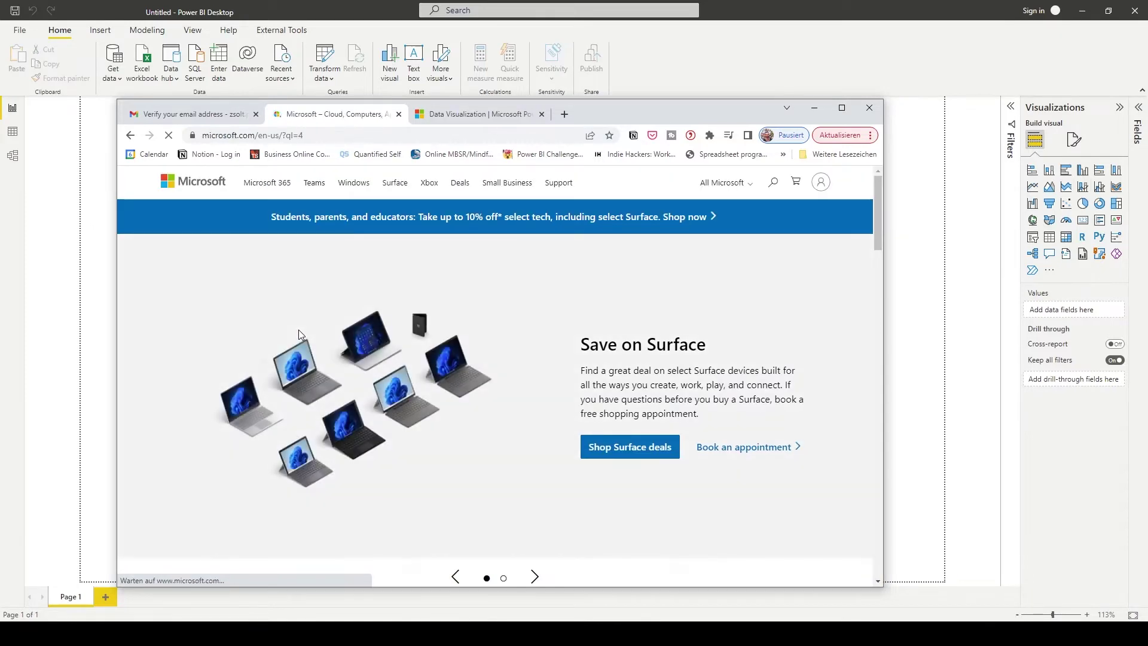
# Step: Search Google for 'microsoft azure' in a new tab and open the Microsoft Azure site
pyautogui.scroll(-1, 478, 299)
pyautogui.click(564, 115)
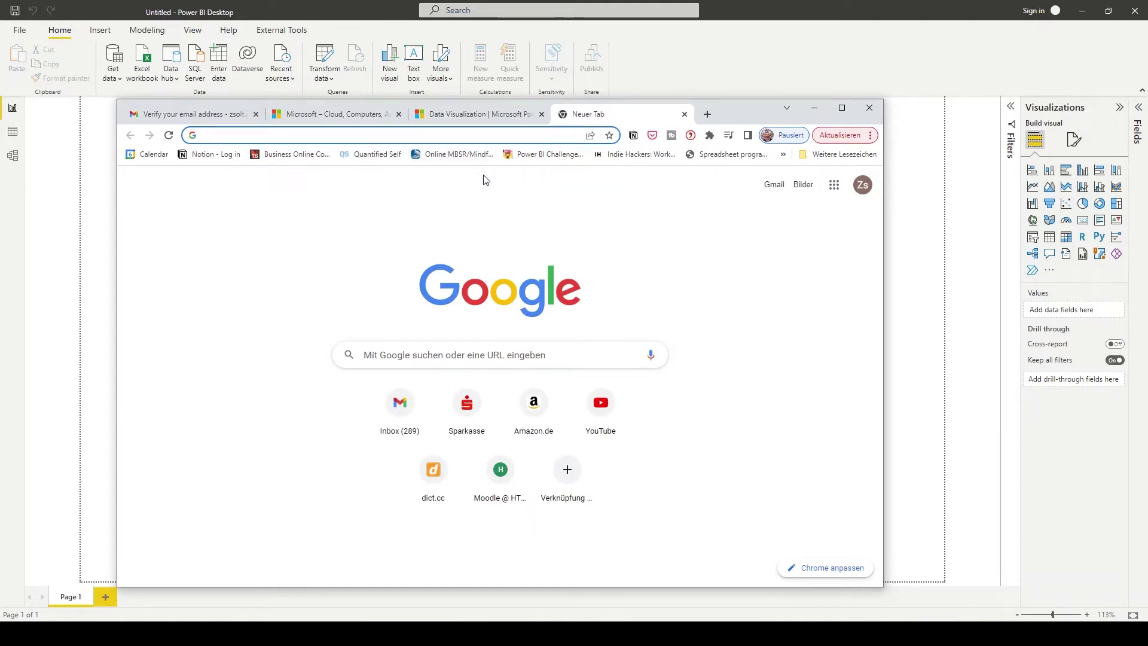
pyautogui.write('microsoft azure')
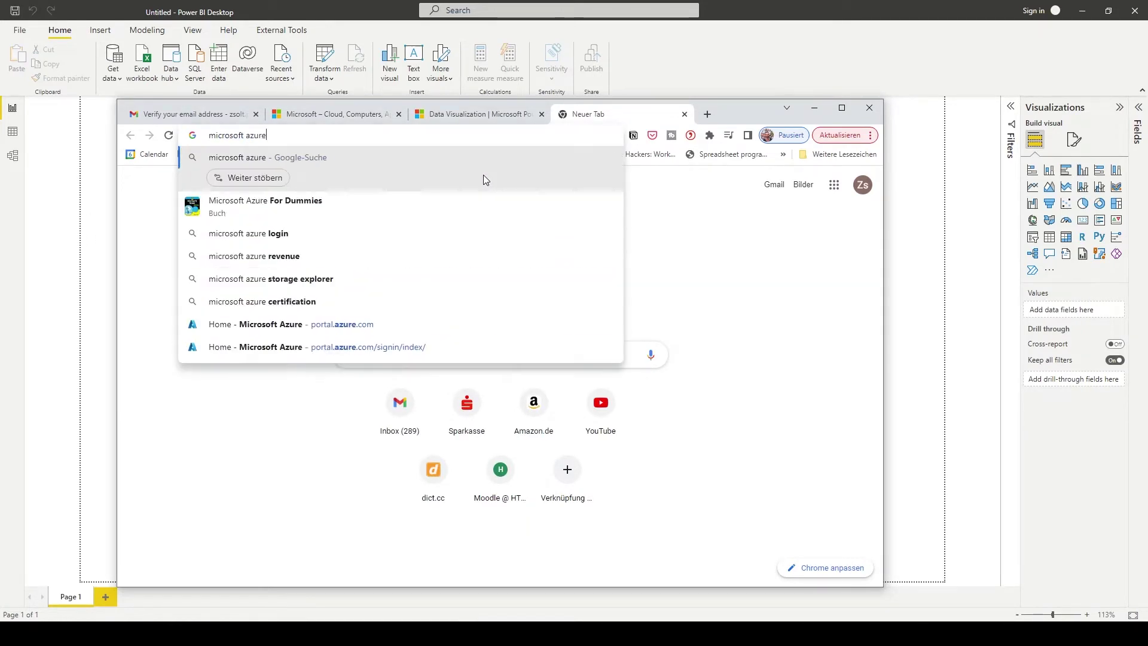
pyautogui.press('Return')
pyautogui.scroll(-3, 293, 258)
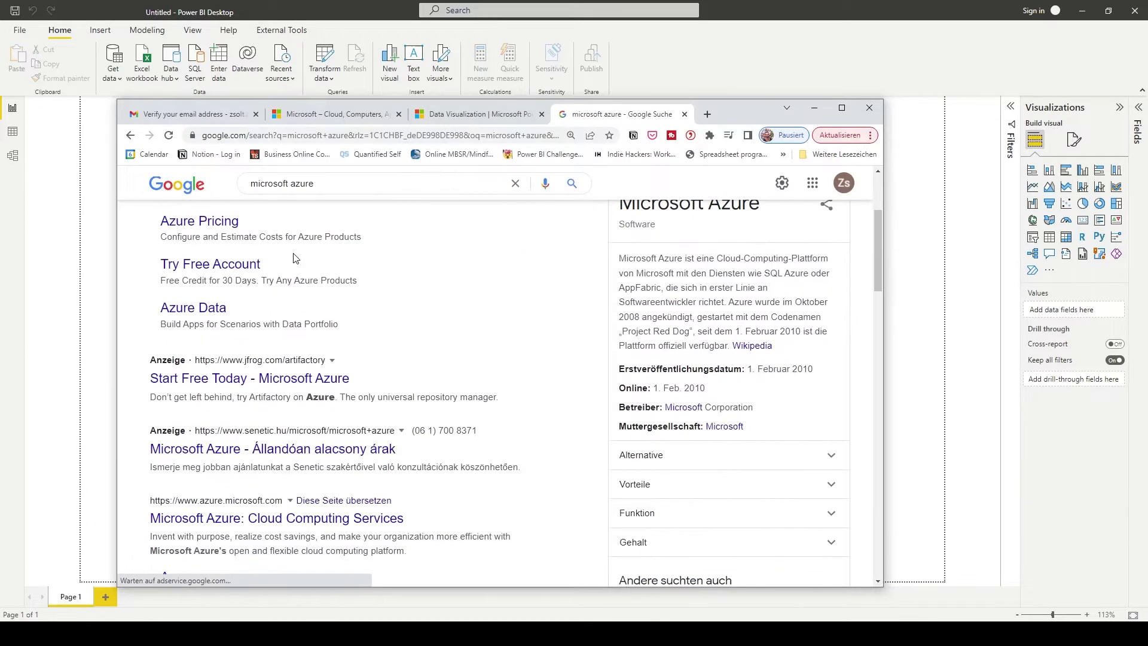
pyautogui.scroll(-3, 317, 272)
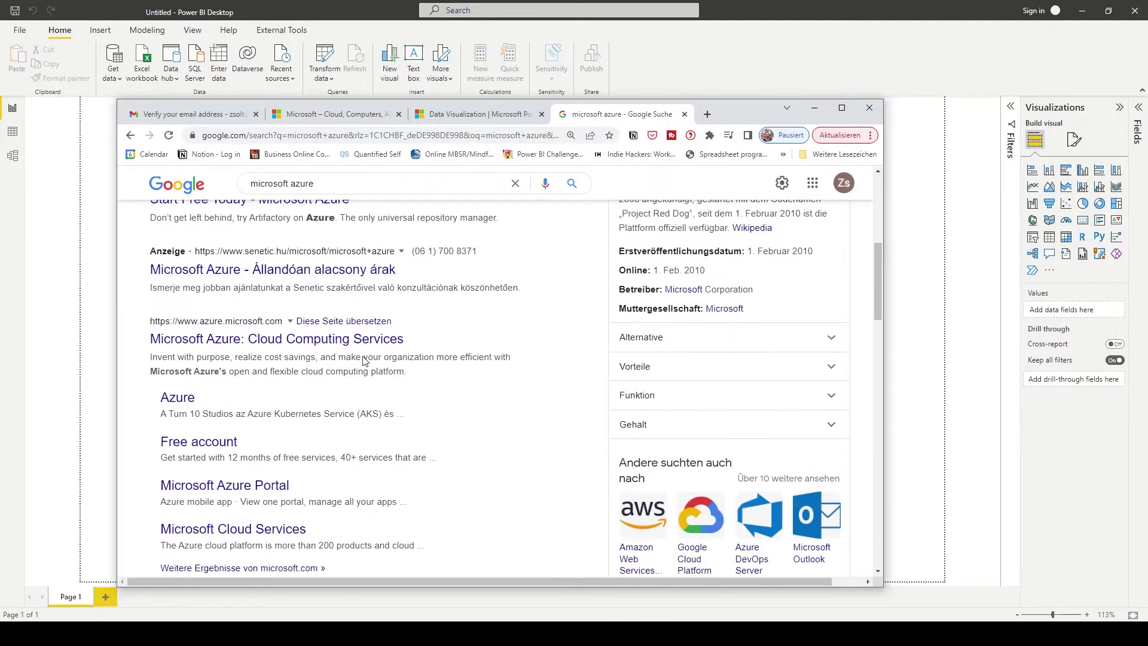
pyautogui.click(333, 338)
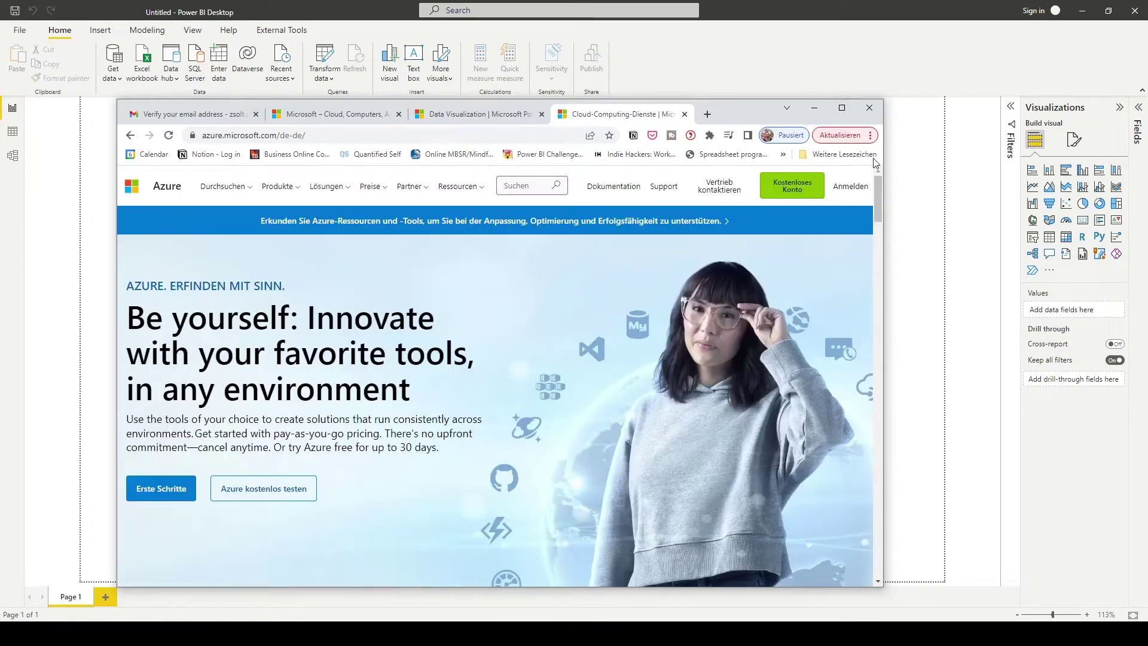
# Step: Switch the Azure site to English (UK) from the footer and open the pay-as-you-go page
pyautogui.moveTo(877, 195); pyautogui.dragTo(867, 538)
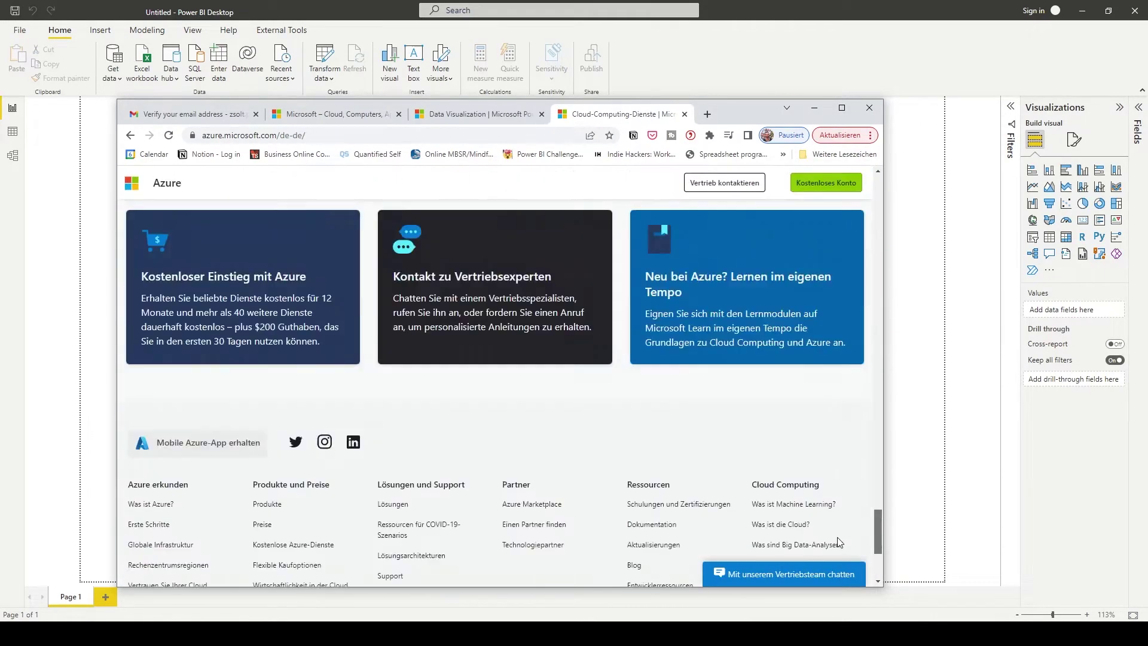
pyautogui.click(179, 515)
pyautogui.click(188, 355)
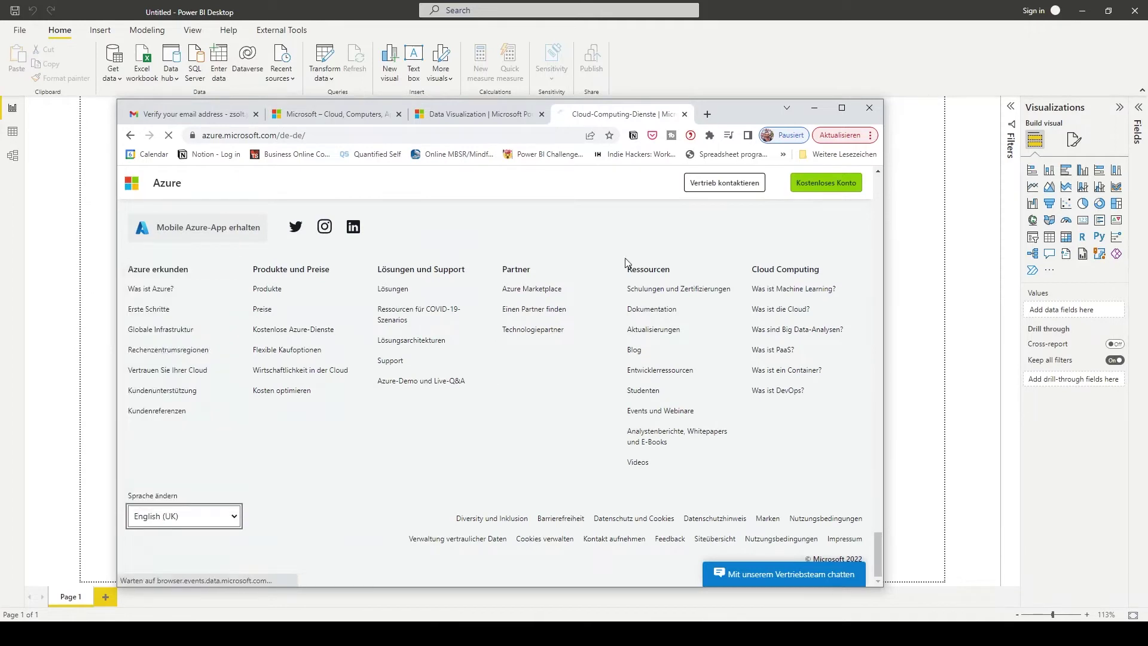
pyautogui.click(788, 234)
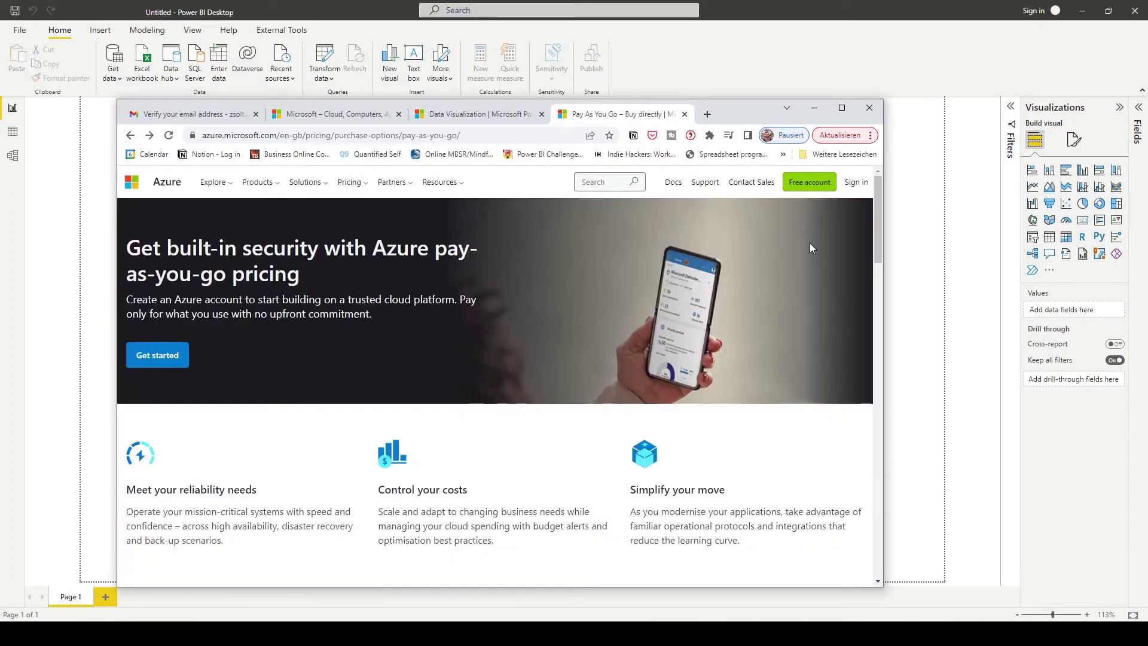
pyautogui.click(809, 183)
pyautogui.scroll(-1, 507, 336)
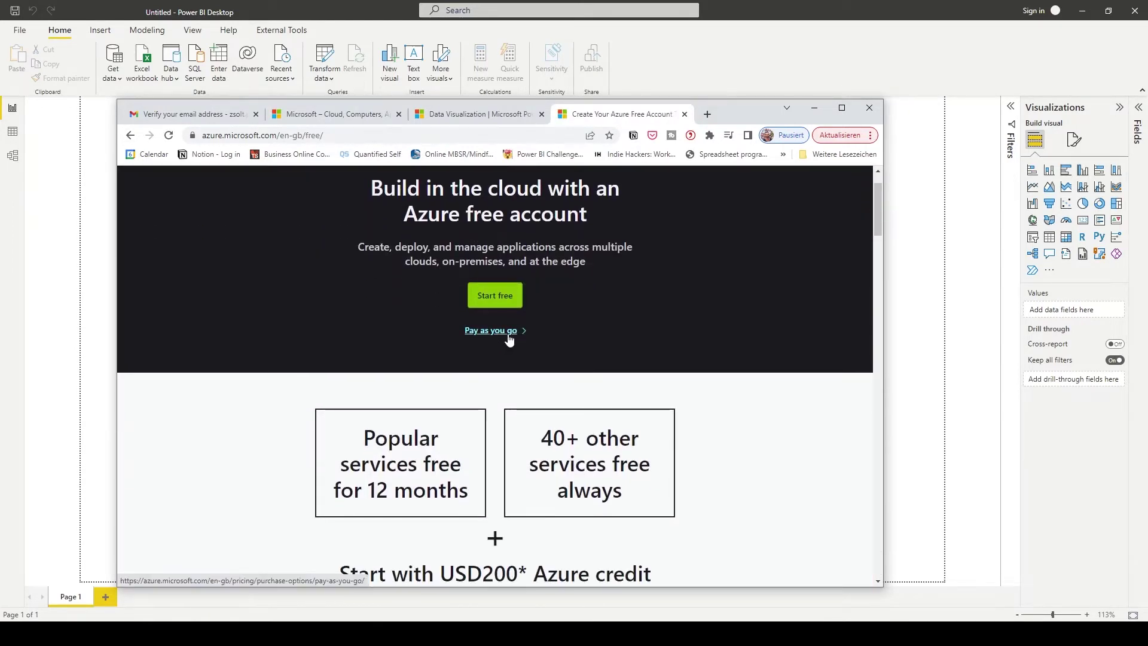
pyautogui.click(509, 339)
pyautogui.scroll(-1, 493, 336)
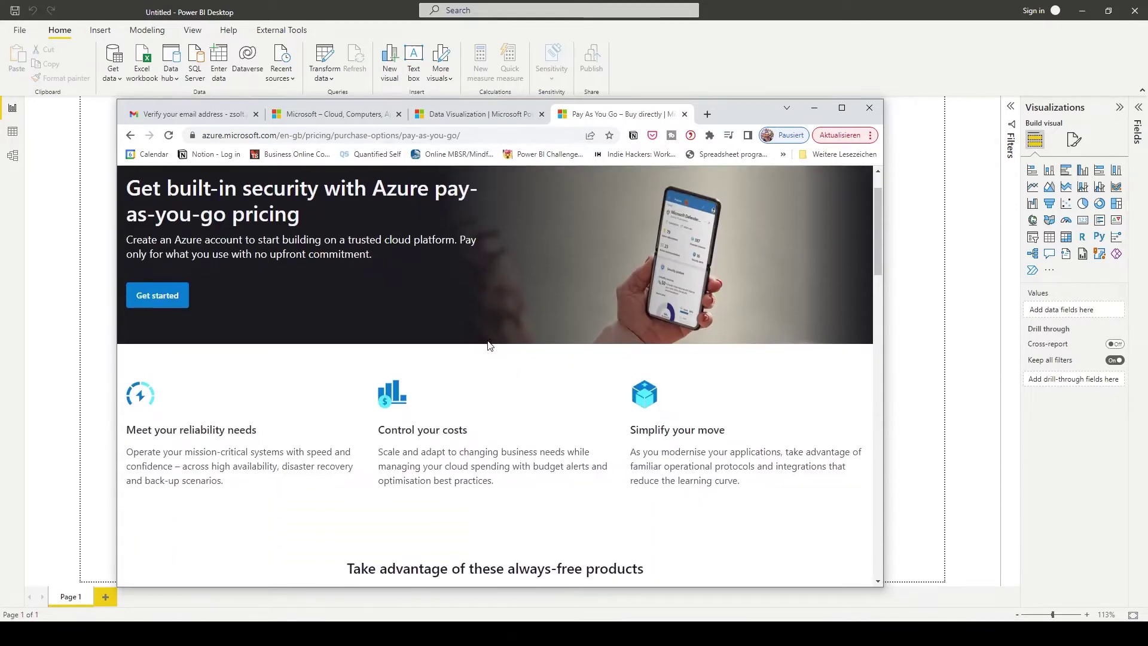
pyautogui.scroll(1, 488, 345)
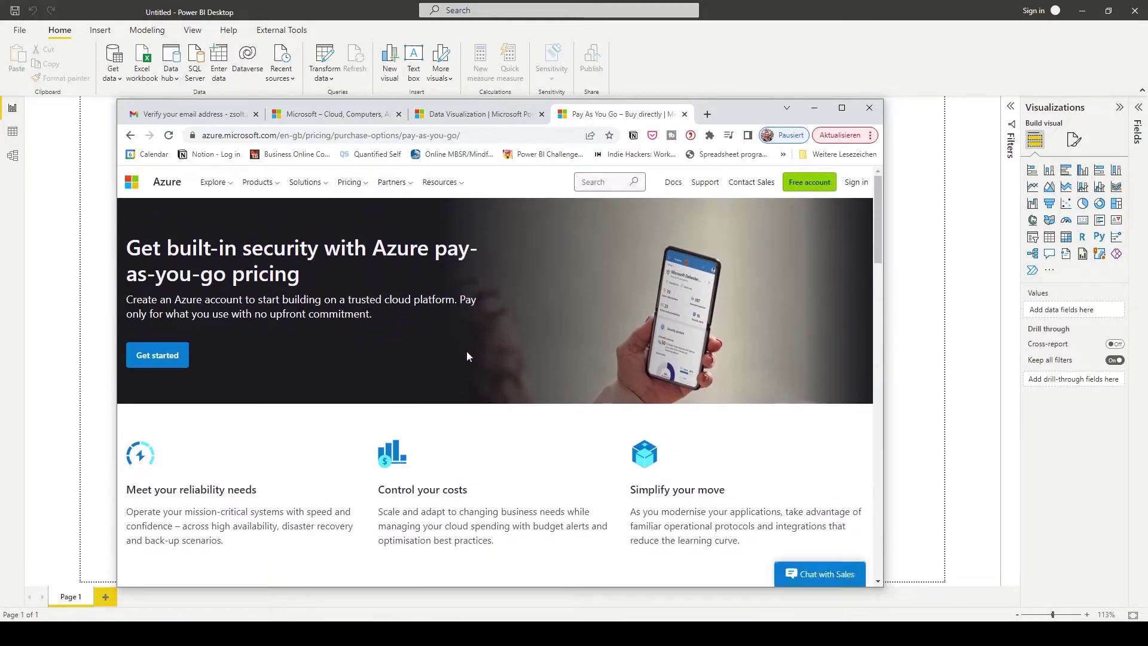
pyautogui.scroll(-1, 467, 352)
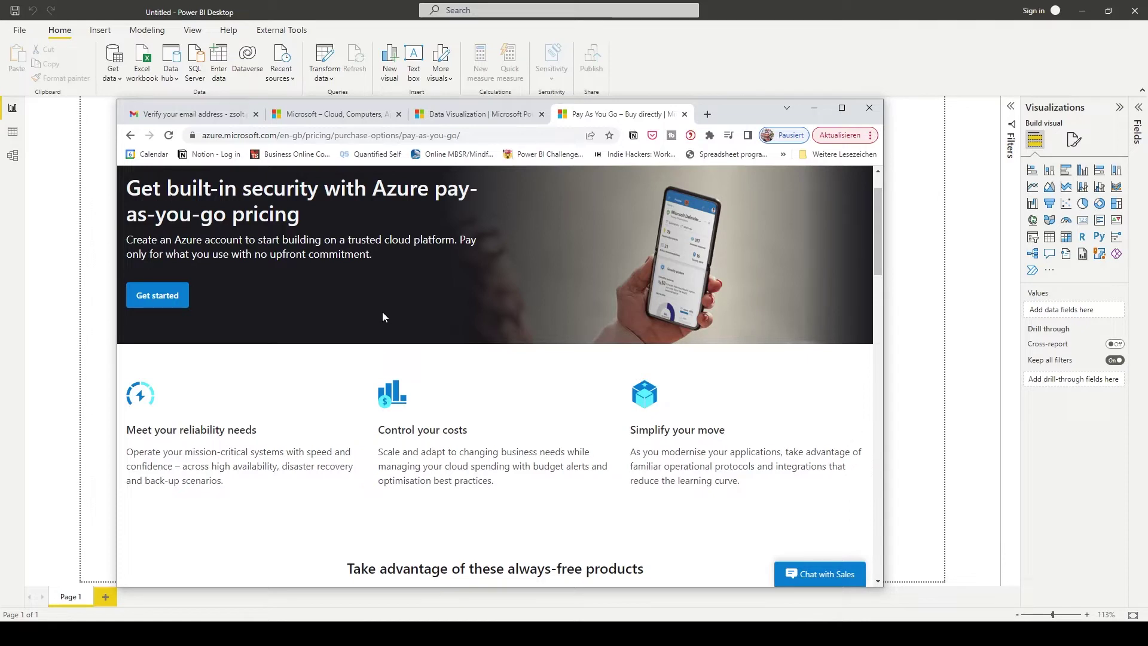
# Step: Start the pay-as-you-go sign-up and sign in with a different Microsoft account's email
pyautogui.scroll(-1, 476, 286)
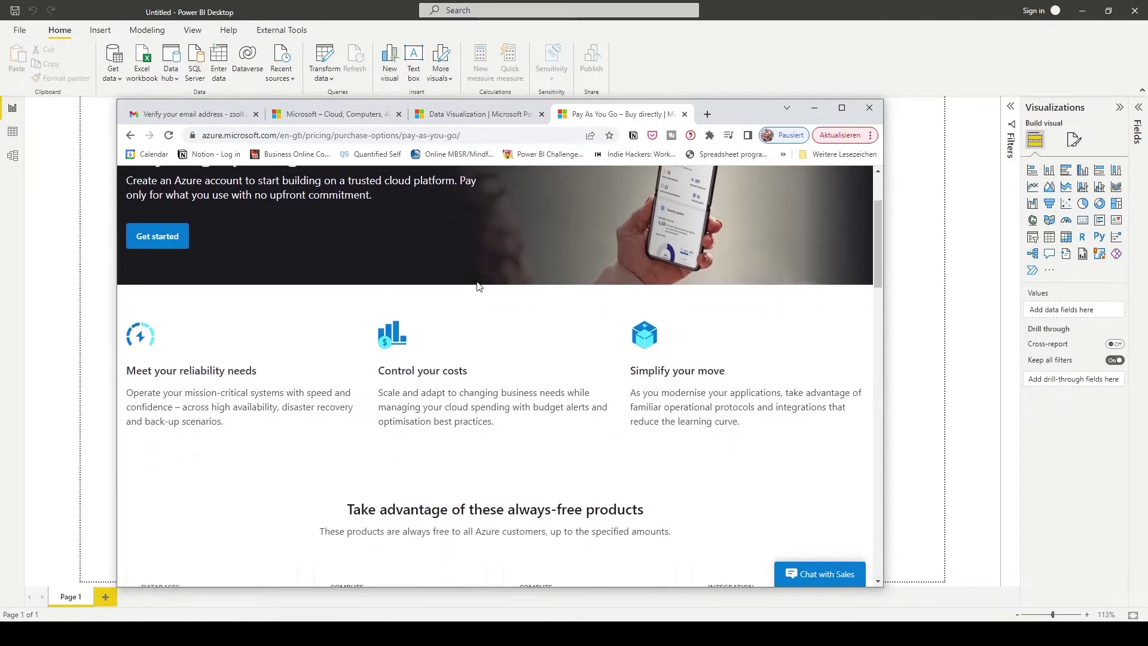
pyautogui.scroll(3, 195, 321)
pyautogui.click(158, 356)
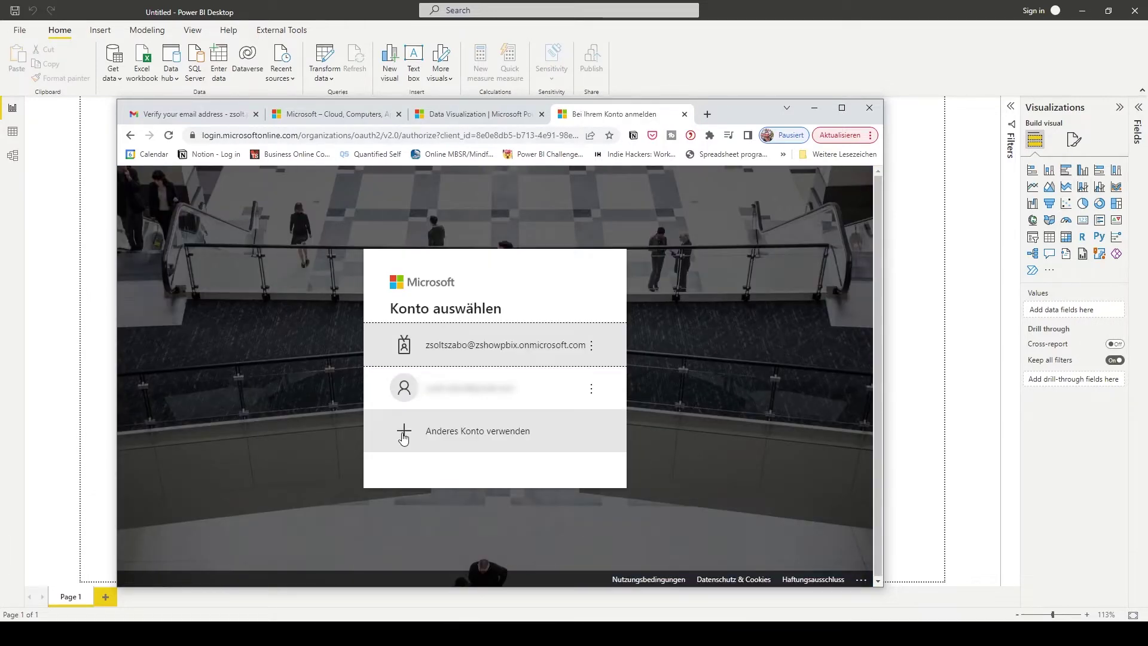
pyautogui.click(403, 438)
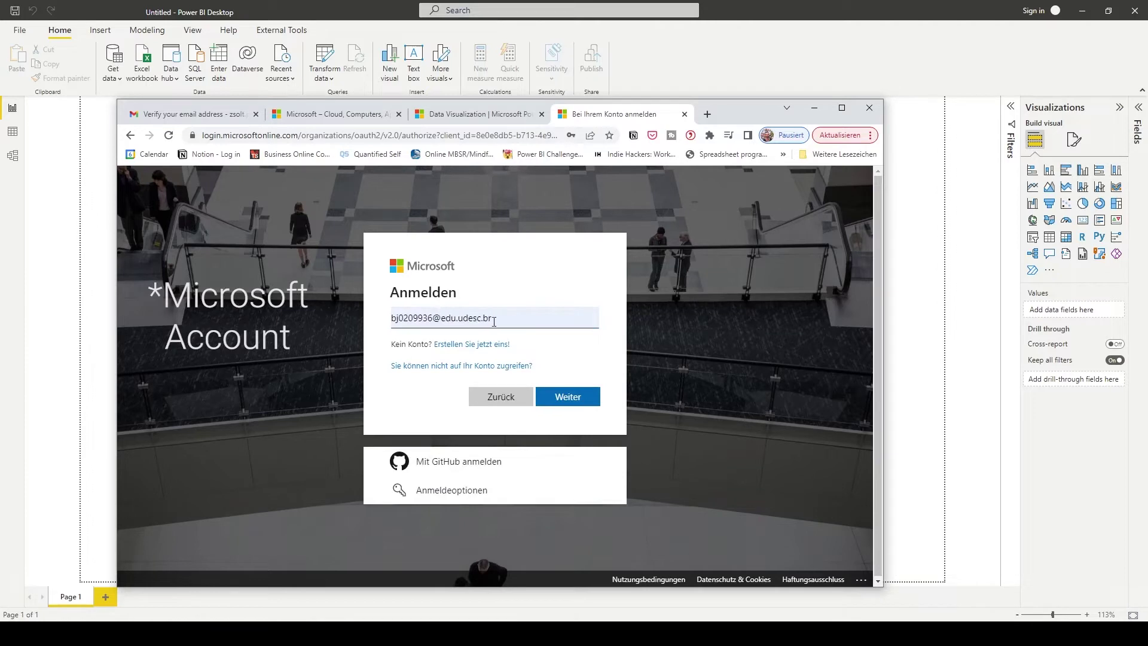
pyautogui.press('BackSpace')
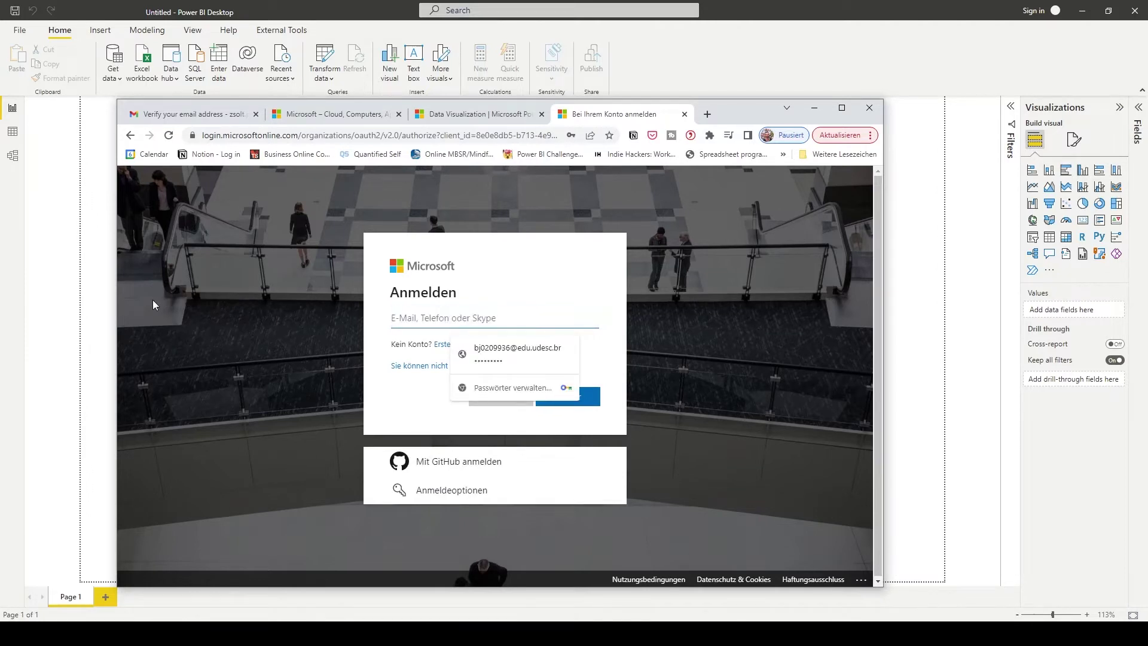
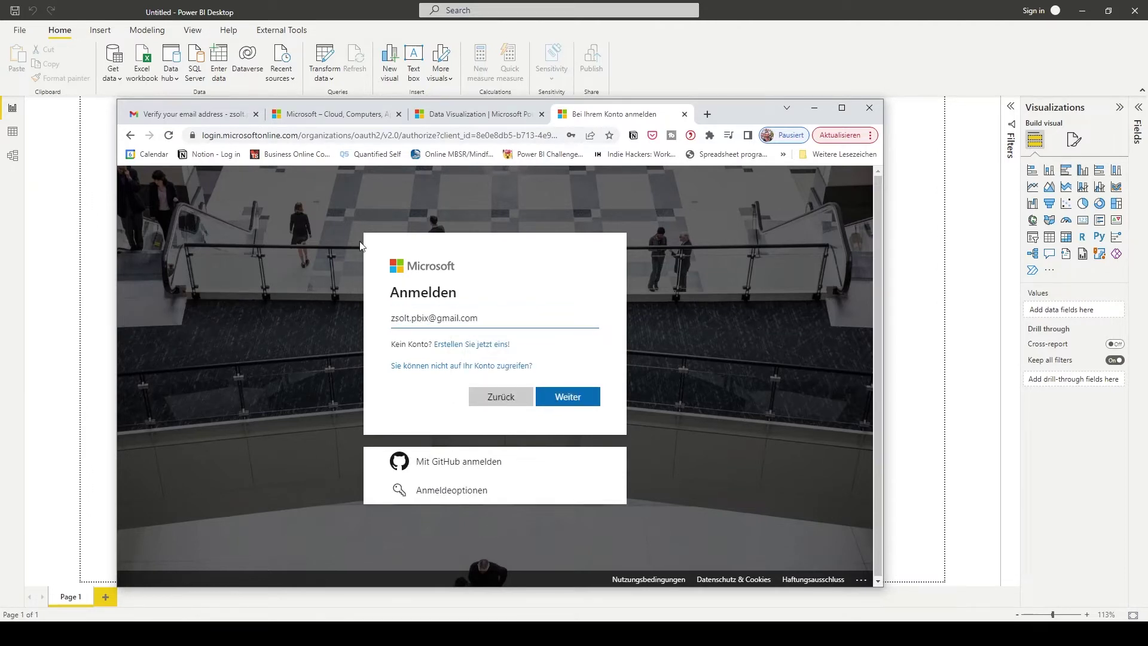
pyautogui.click(572, 400)
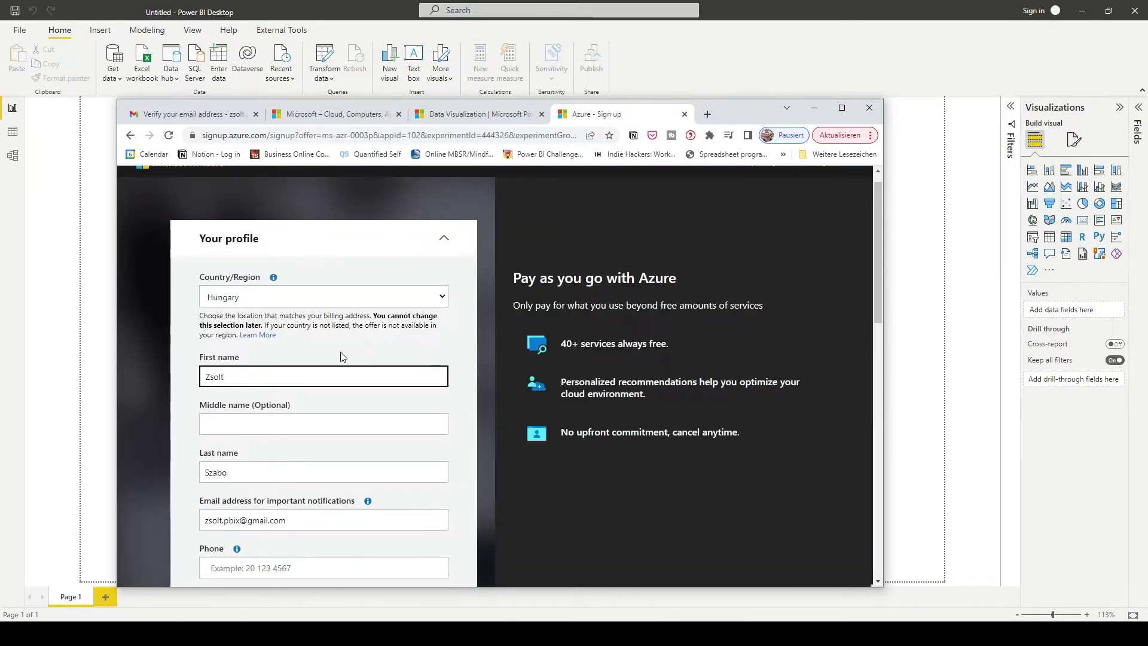
# Step: Change the Country/Region from Hungary to Germany
pyautogui.scroll(-1, 343, 357)
pyautogui.click(379, 256)
pyautogui.click(358, 232)
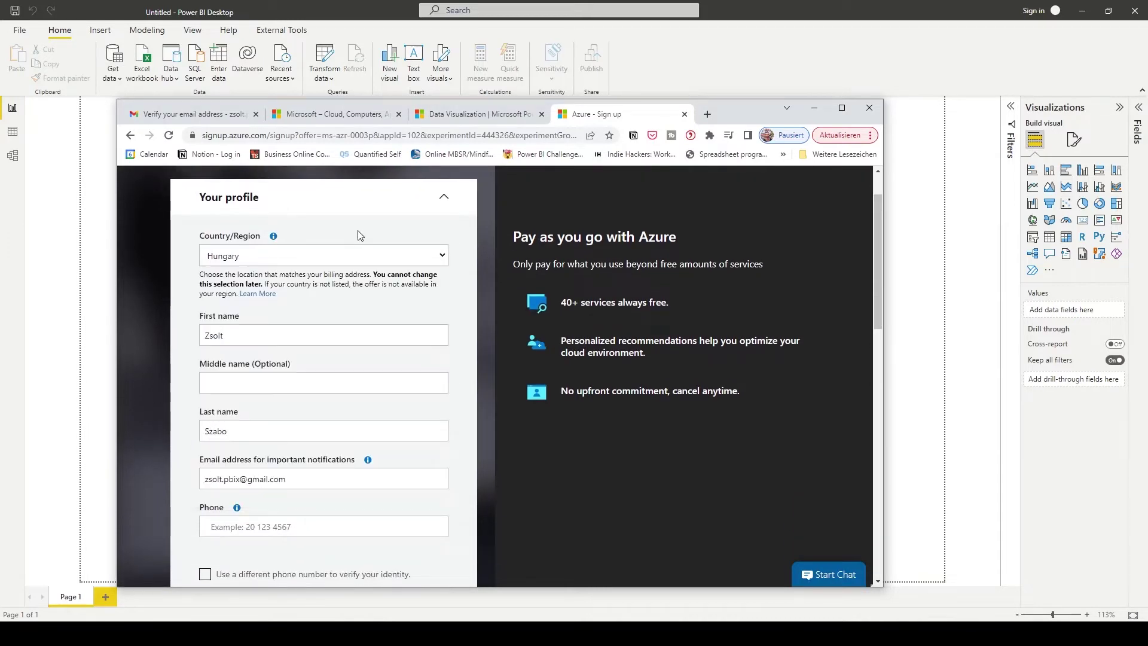
pyautogui.click(355, 256)
pyautogui.press('g')
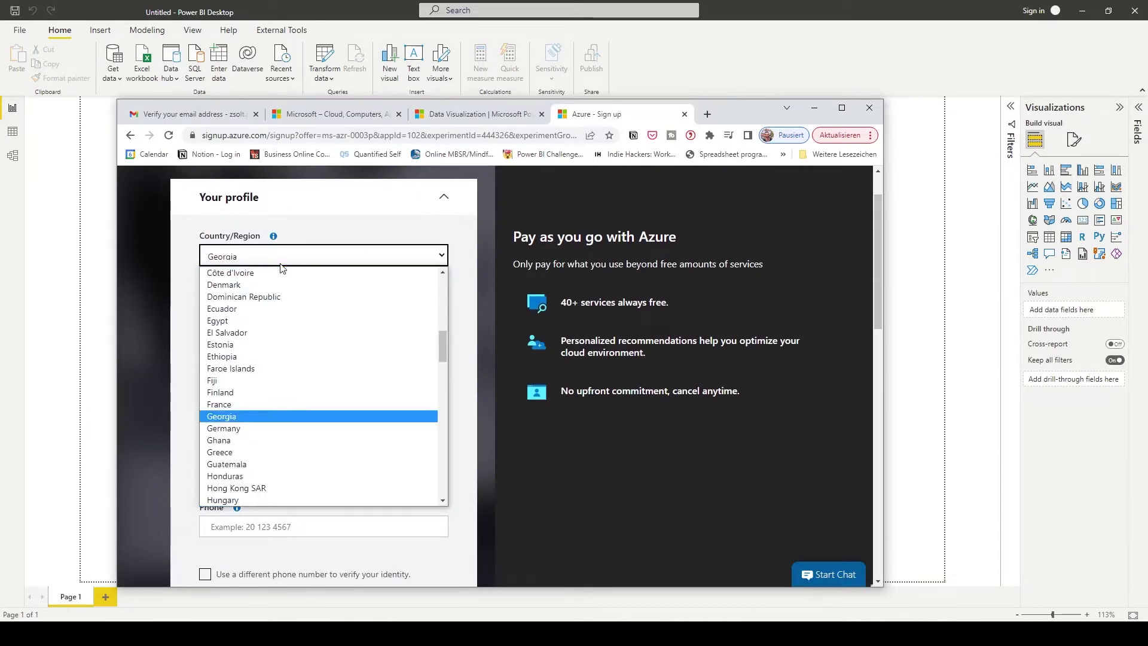
pyautogui.press('Down')
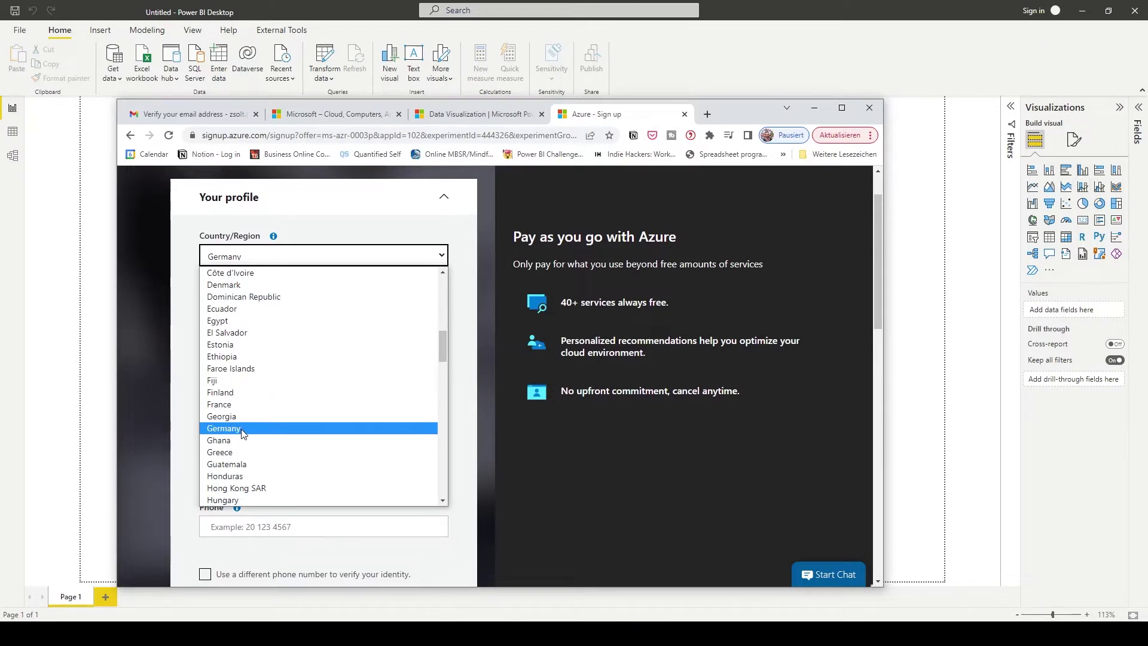
pyautogui.click(242, 428)
# Step: Autofill the profile fields with the saved contact details
pyautogui.scroll(-2, 299, 251)
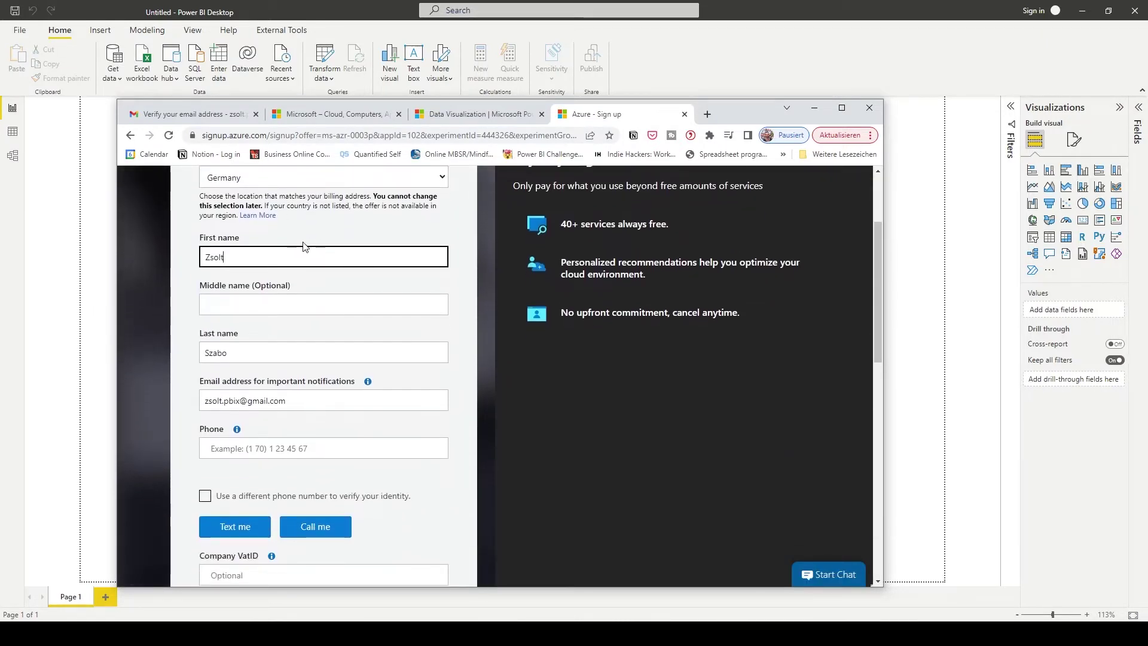
pyautogui.scroll(-2, 332, 279)
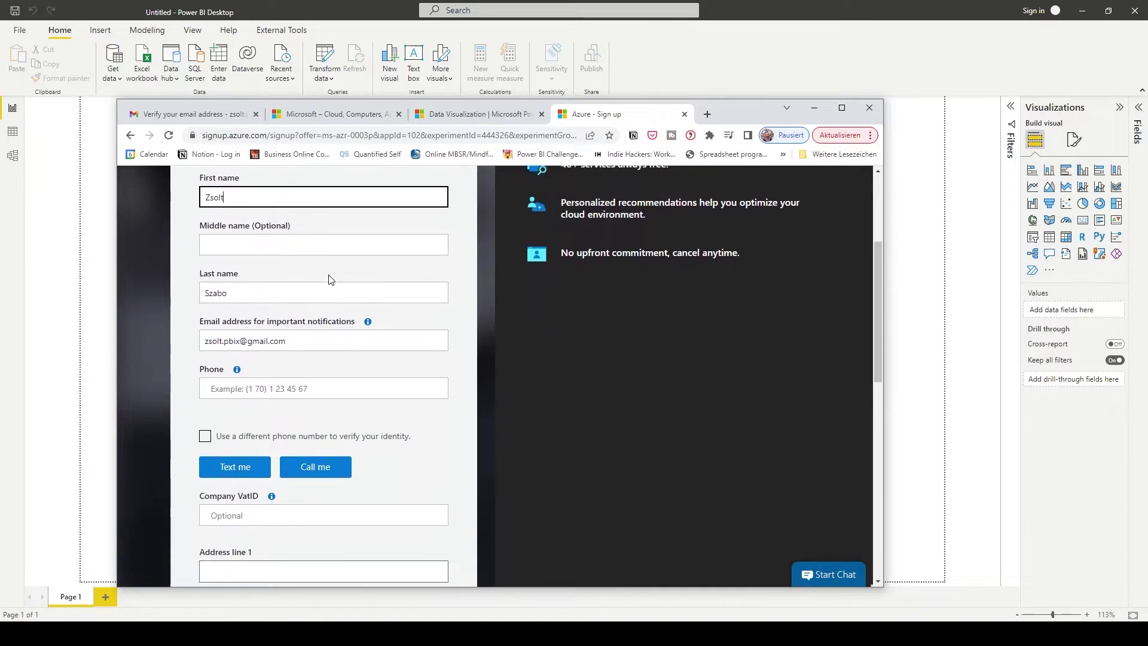
pyautogui.click(284, 349)
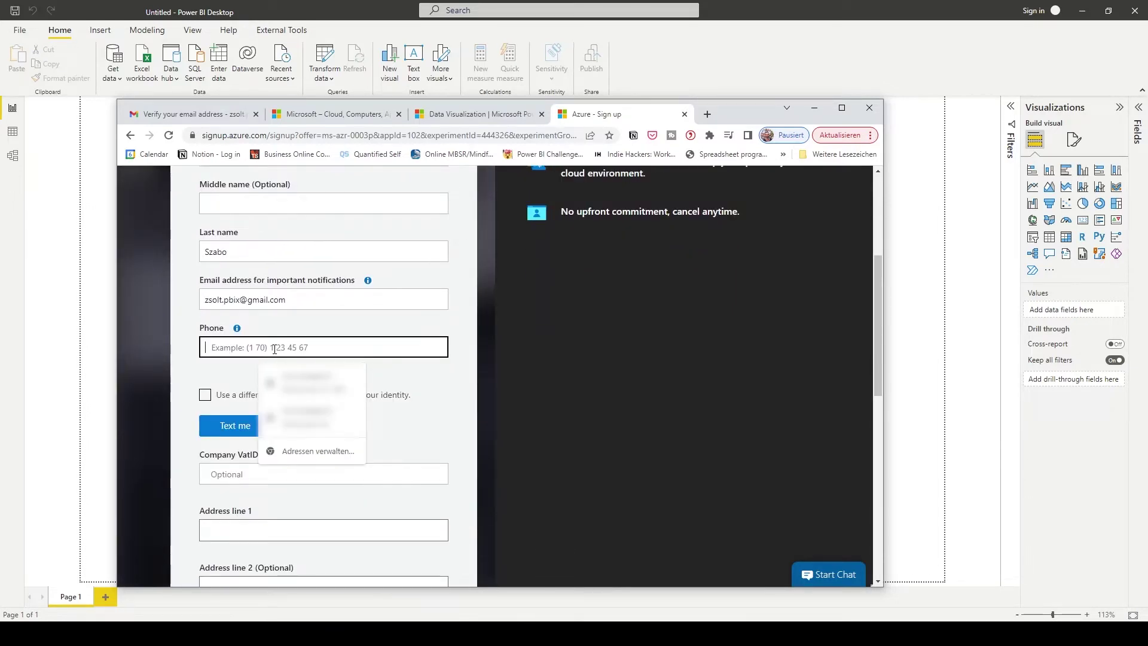
pyautogui.press('Down')
pyautogui.press('Return')
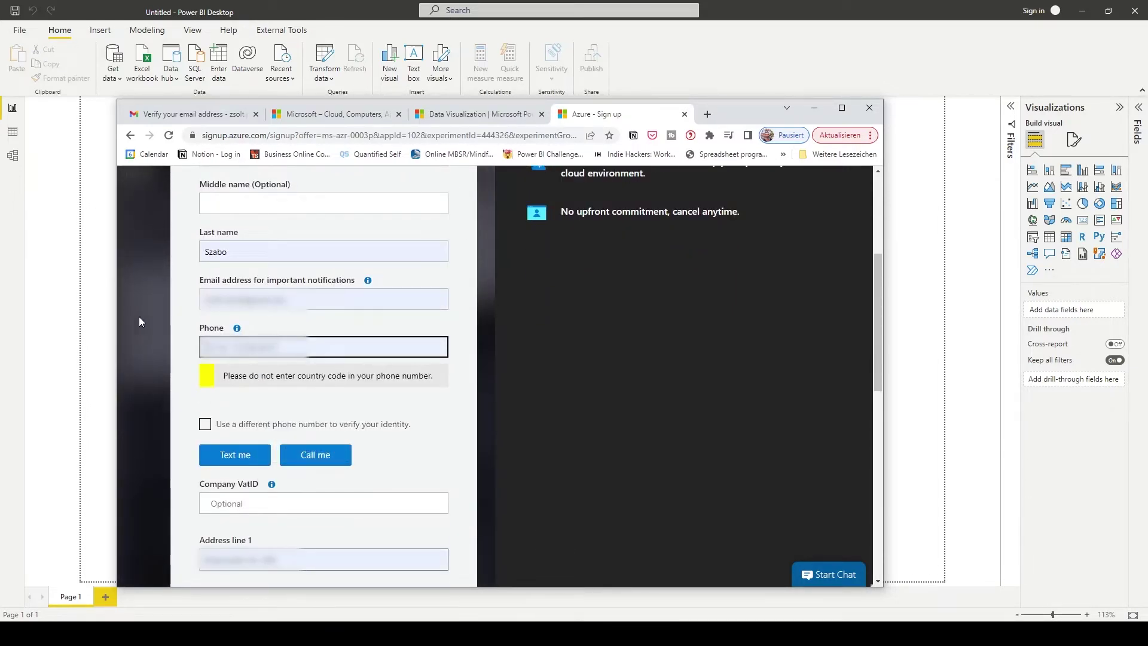
pyautogui.scroll(-1, 213, 360)
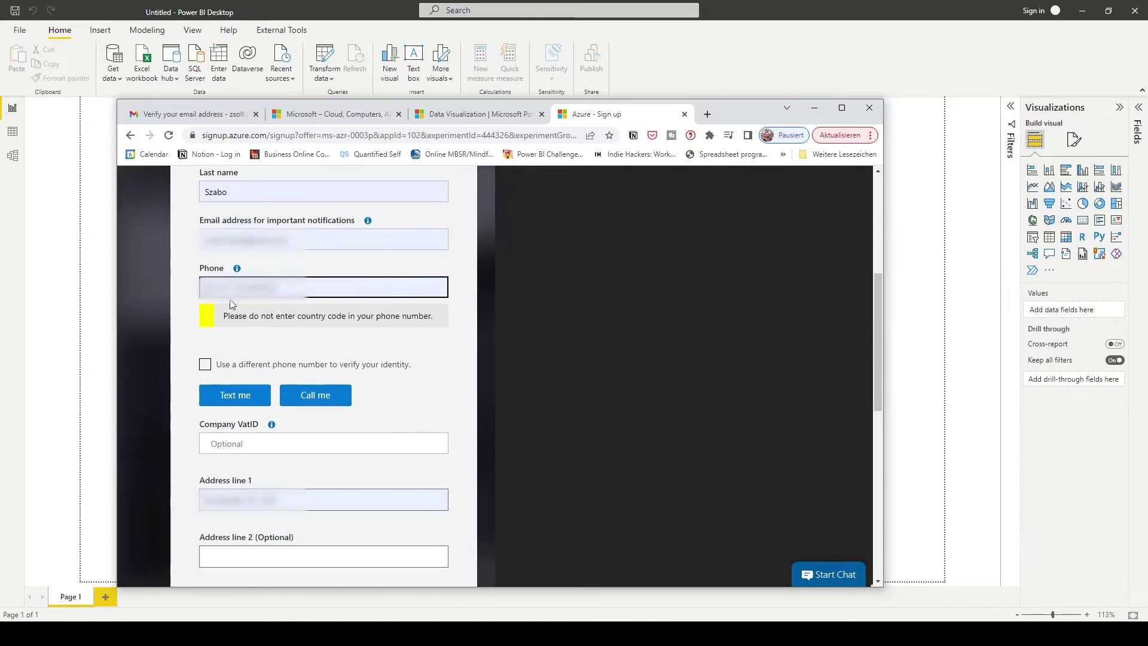
pyautogui.scroll(-1, 160, 324)
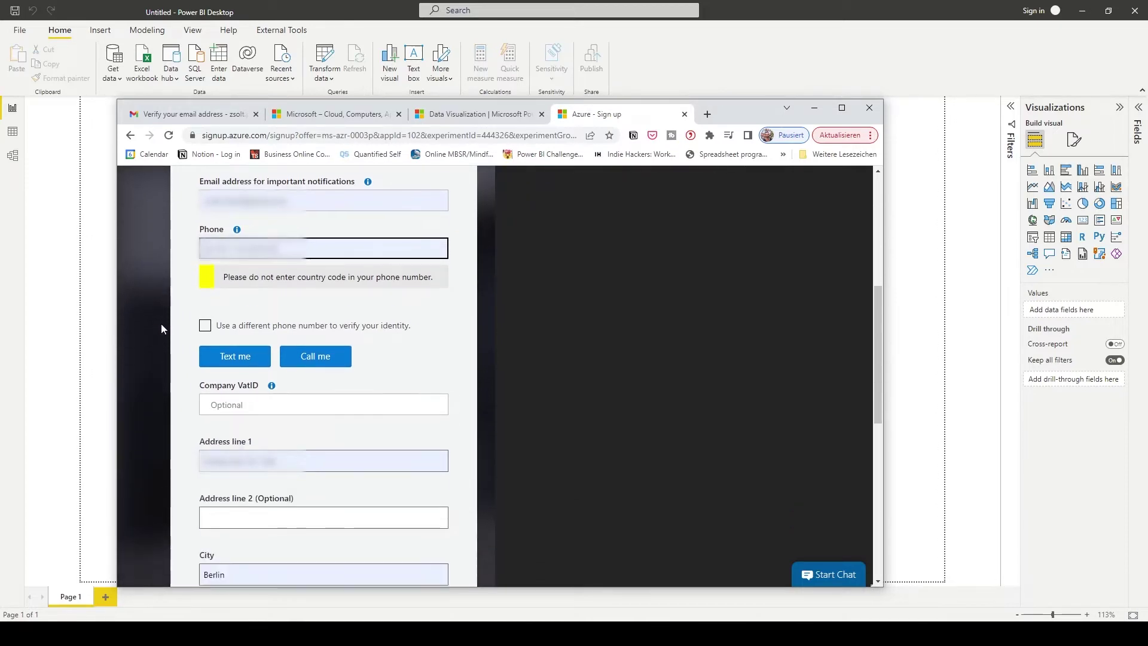
pyautogui.scroll(-1, 160, 328)
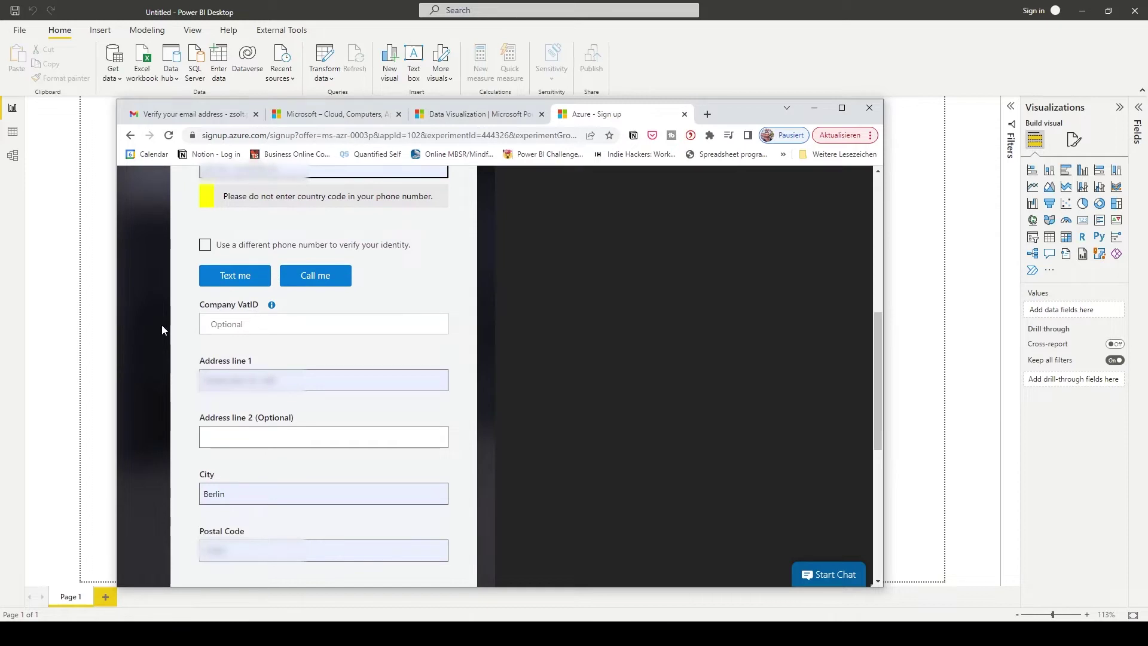
# Step: Request a verification code by text message, enter it and verify the phone number
pyautogui.click(245, 273)
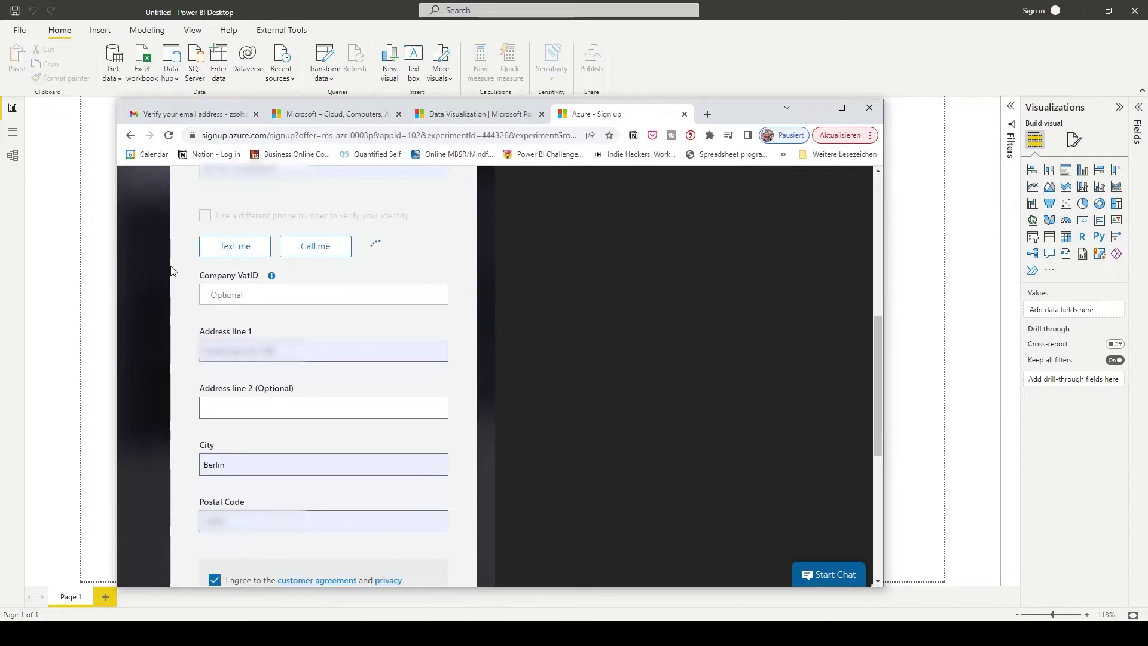
pyautogui.click(261, 322)
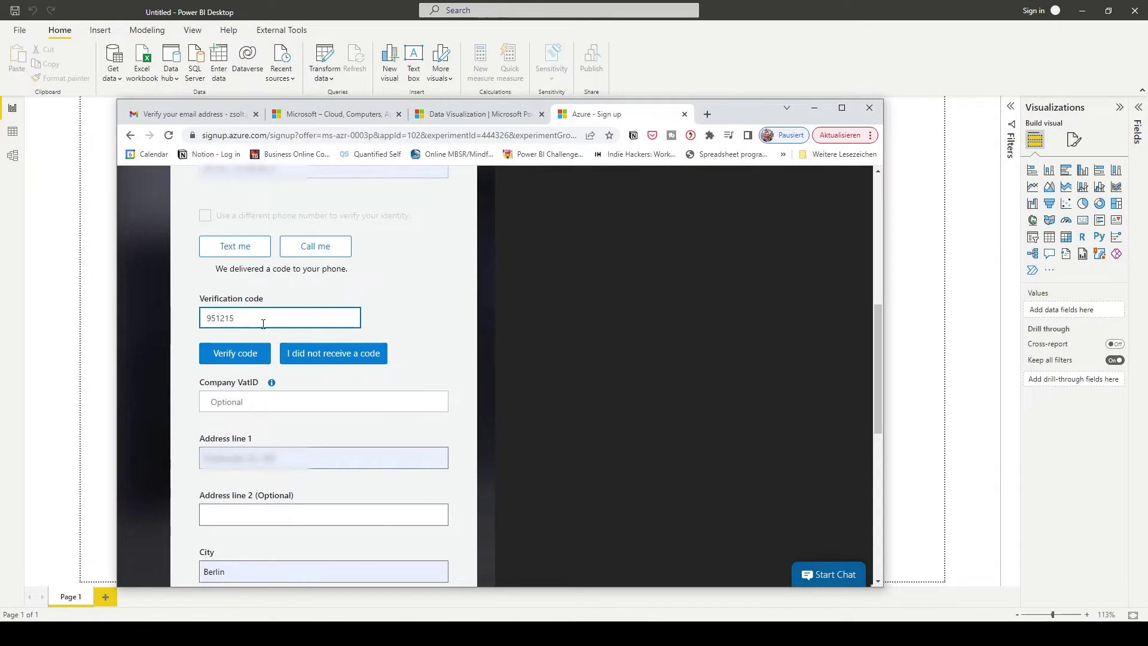
pyautogui.scroll(-1, 251, 350)
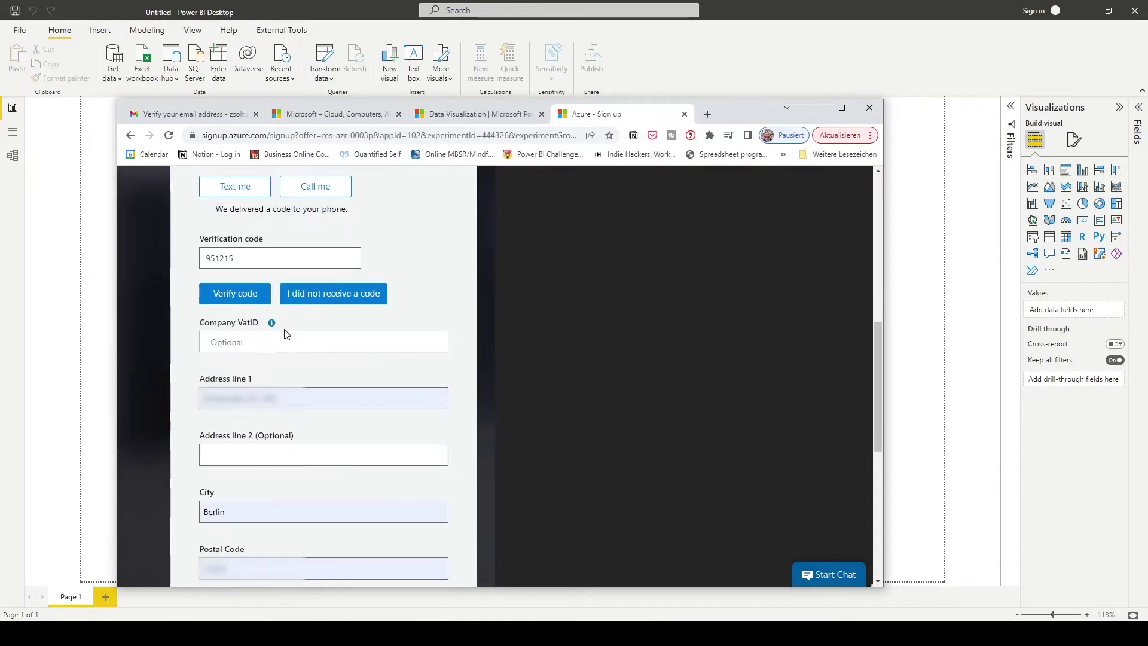
pyautogui.scroll(1, 228, 337)
pyautogui.click(236, 354)
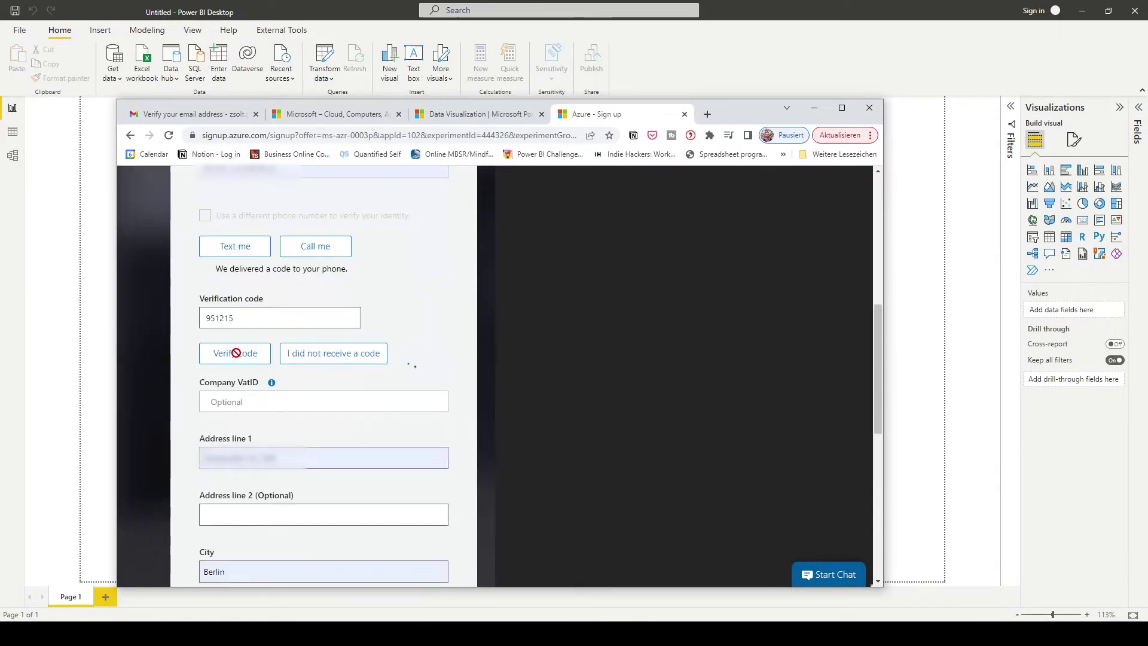
pyautogui.scroll(-4, 196, 331)
pyautogui.scroll(-3, 195, 330)
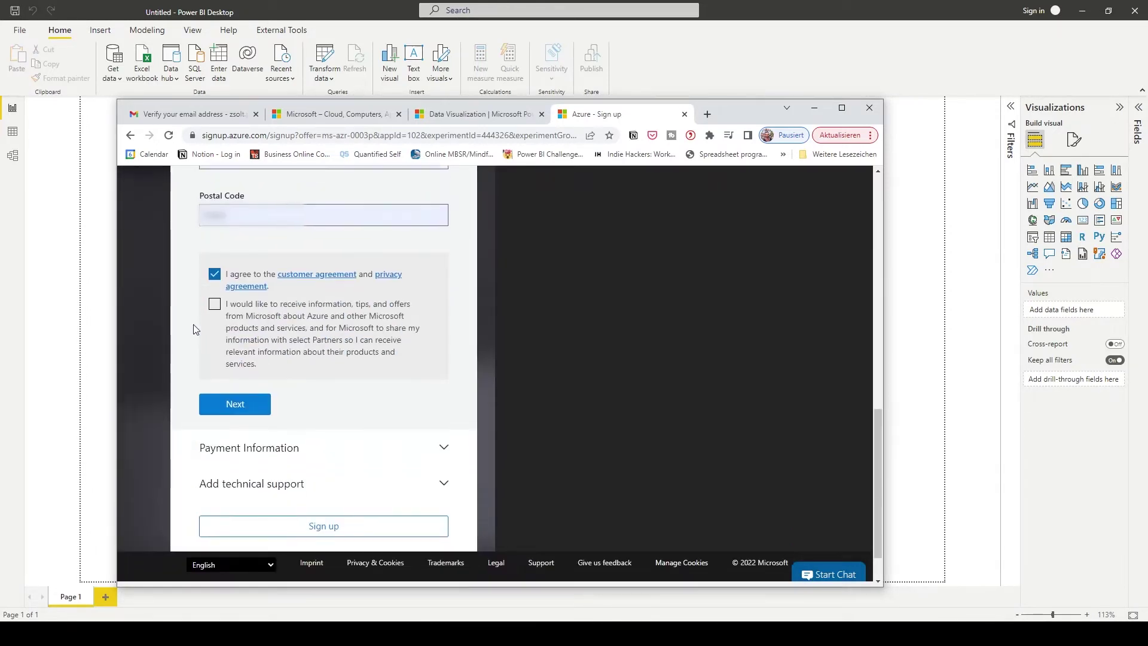
# Step: Submit the card details and Berlin billing address in the Payment Information section
pyautogui.click(252, 406)
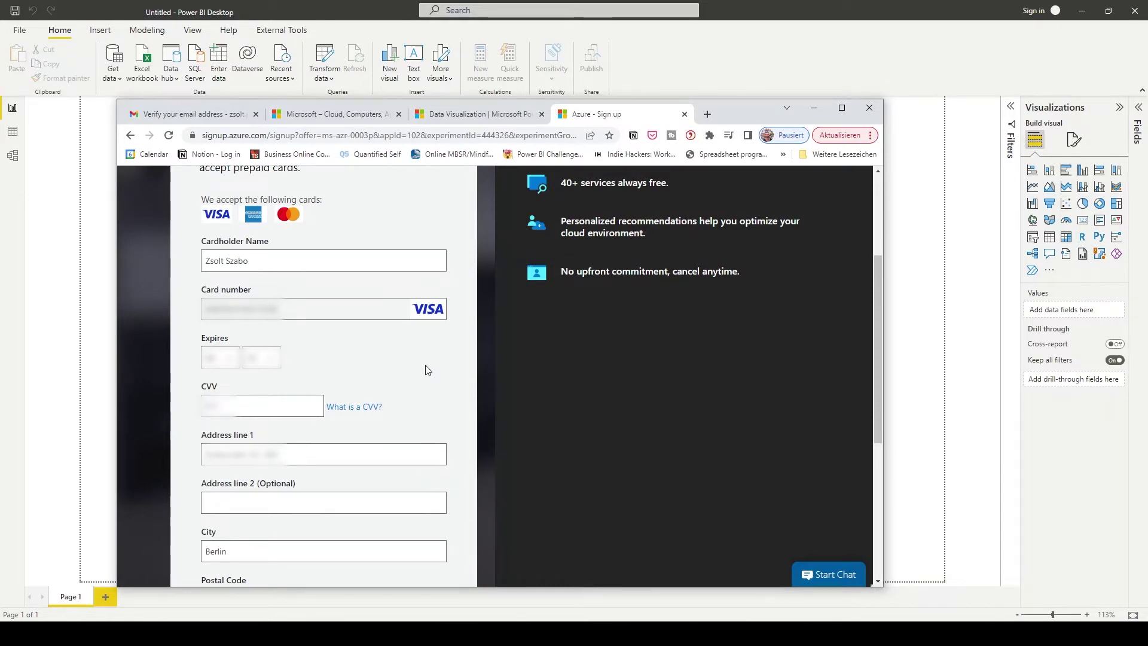
pyautogui.scroll(-5, 427, 369)
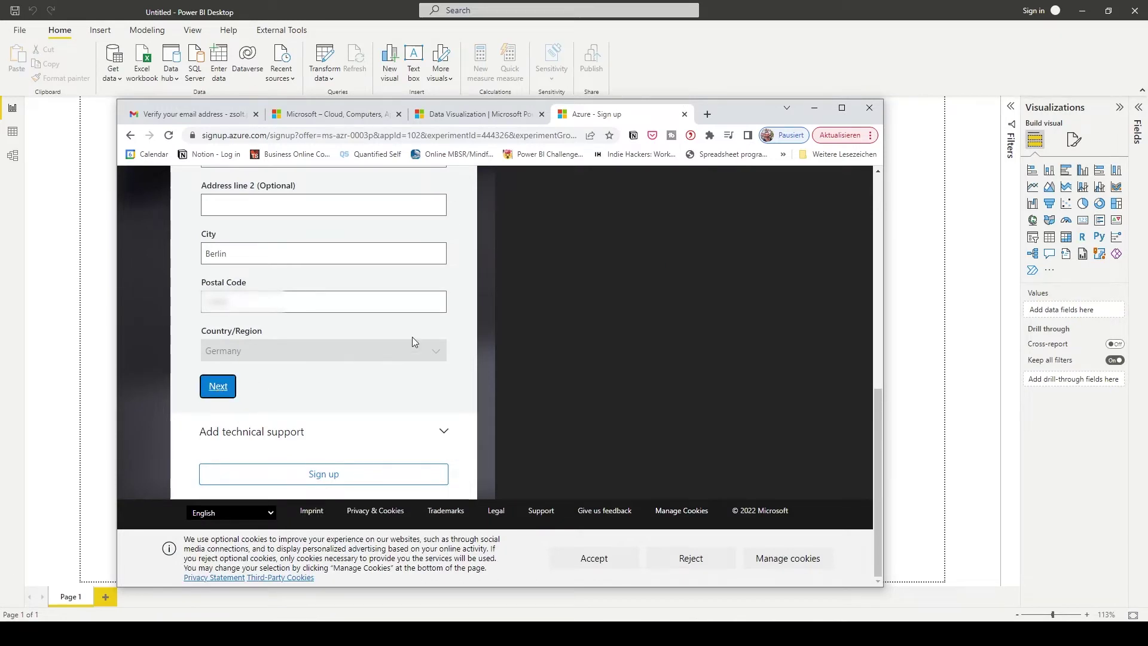
pyautogui.press('Return')
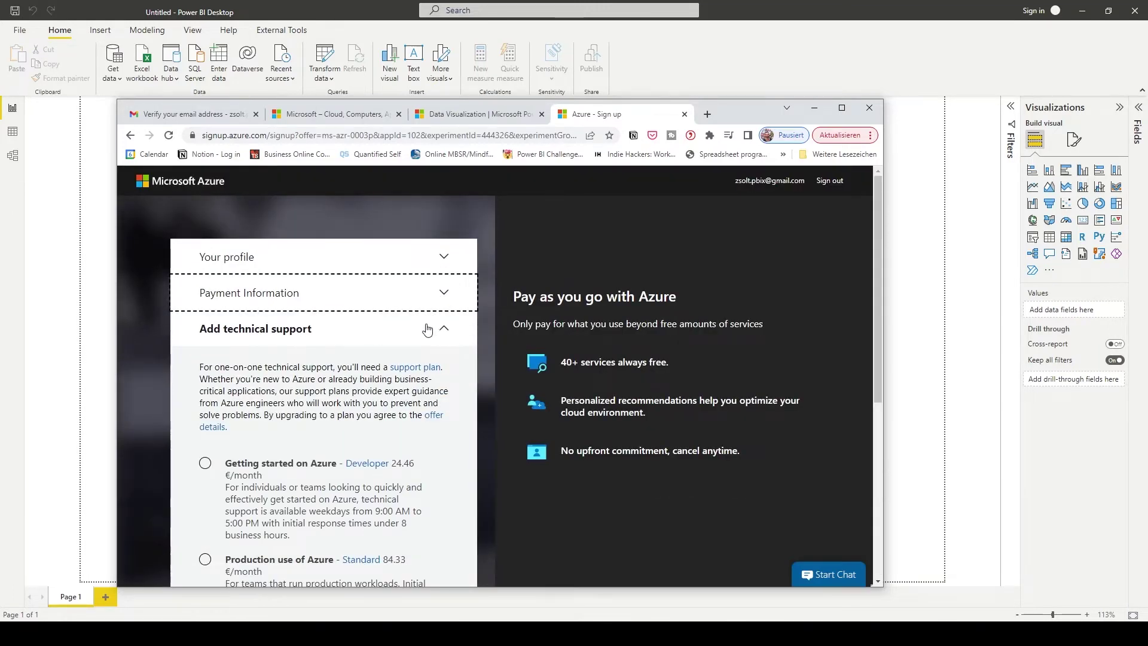
# Step: Keep 'No technical support' under Add technical support and complete the sign-up
pyautogui.click(384, 333)
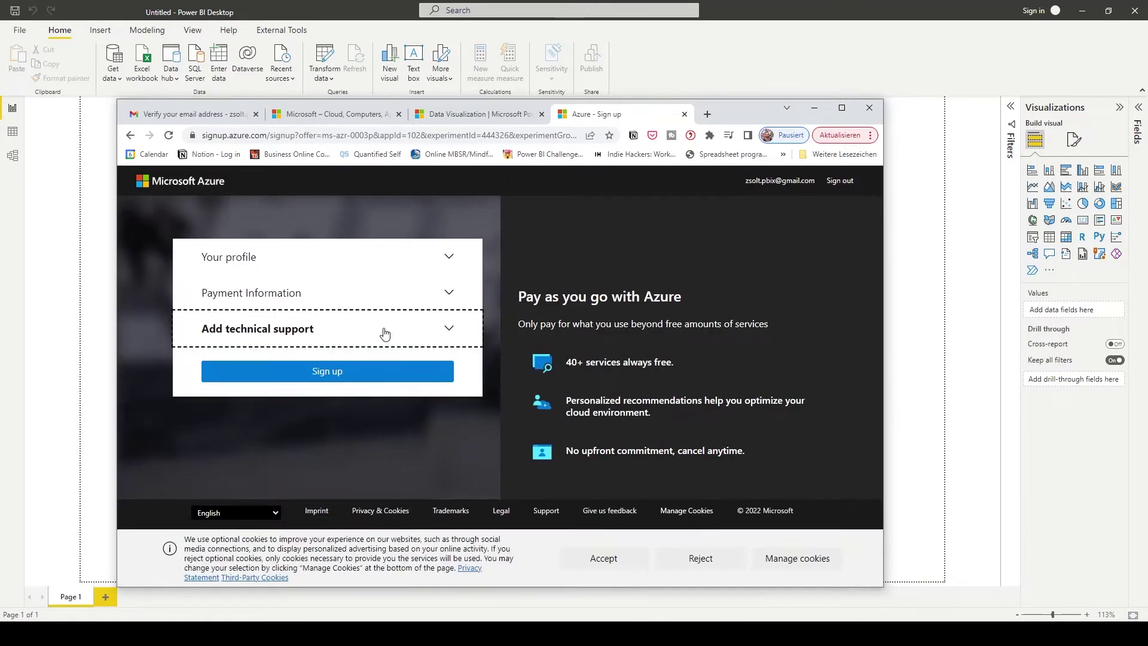
pyautogui.click(385, 333)
pyautogui.scroll(-5, 358, 341)
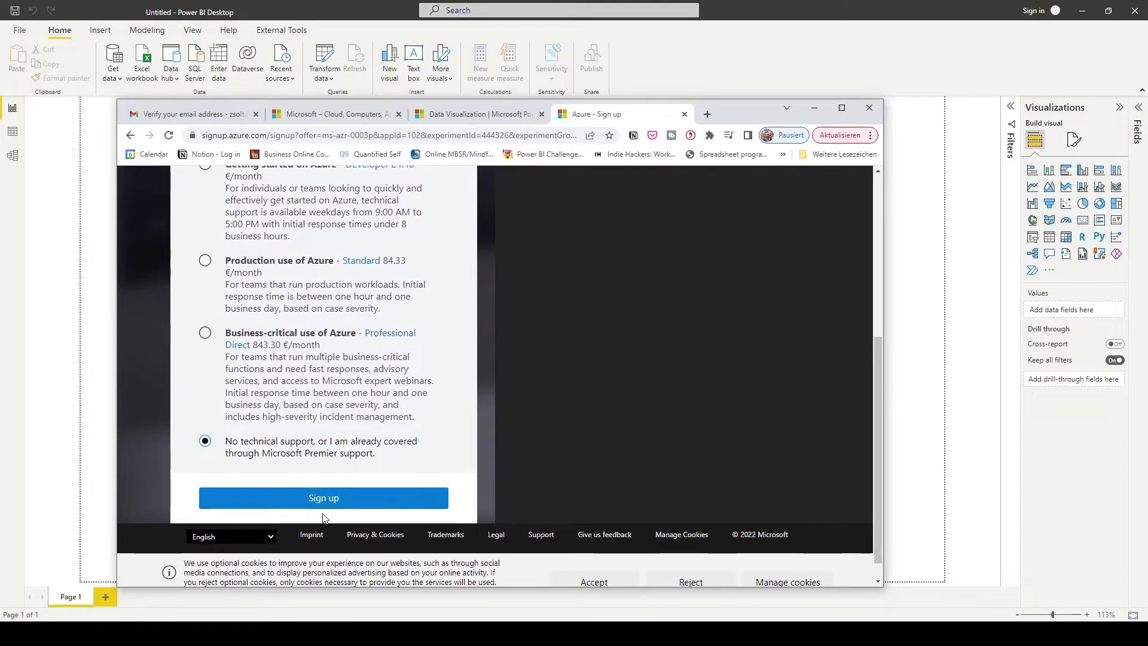
pyautogui.click(326, 508)
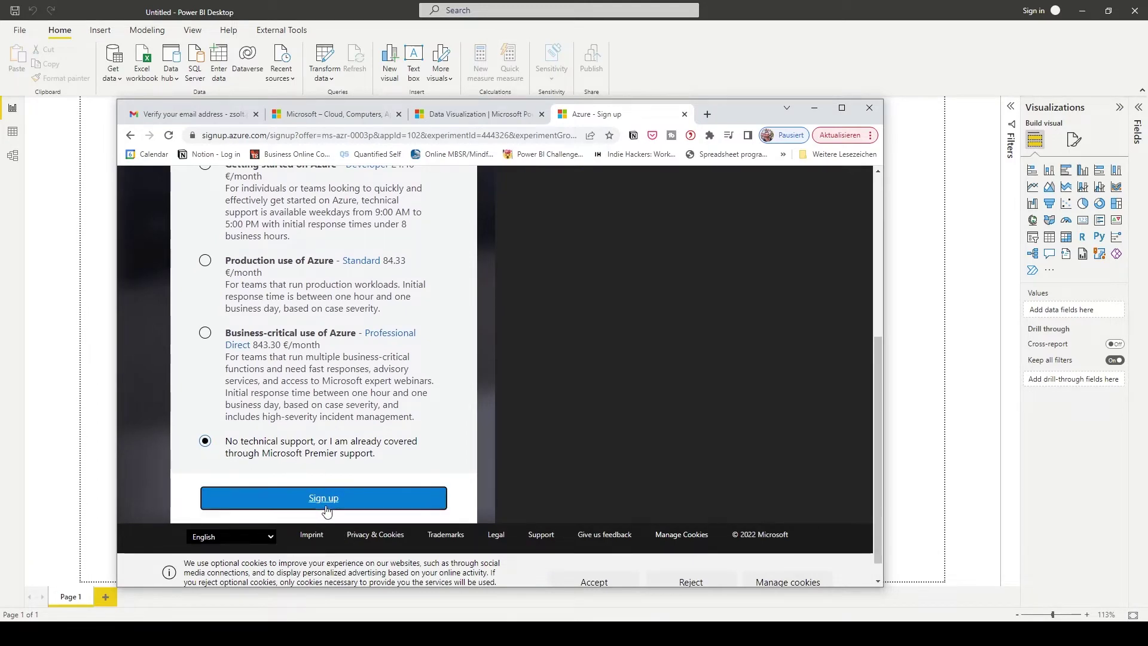
# Step: Rate the sign-up with the happy smiley and submit the feedback
pyautogui.click(393, 330)
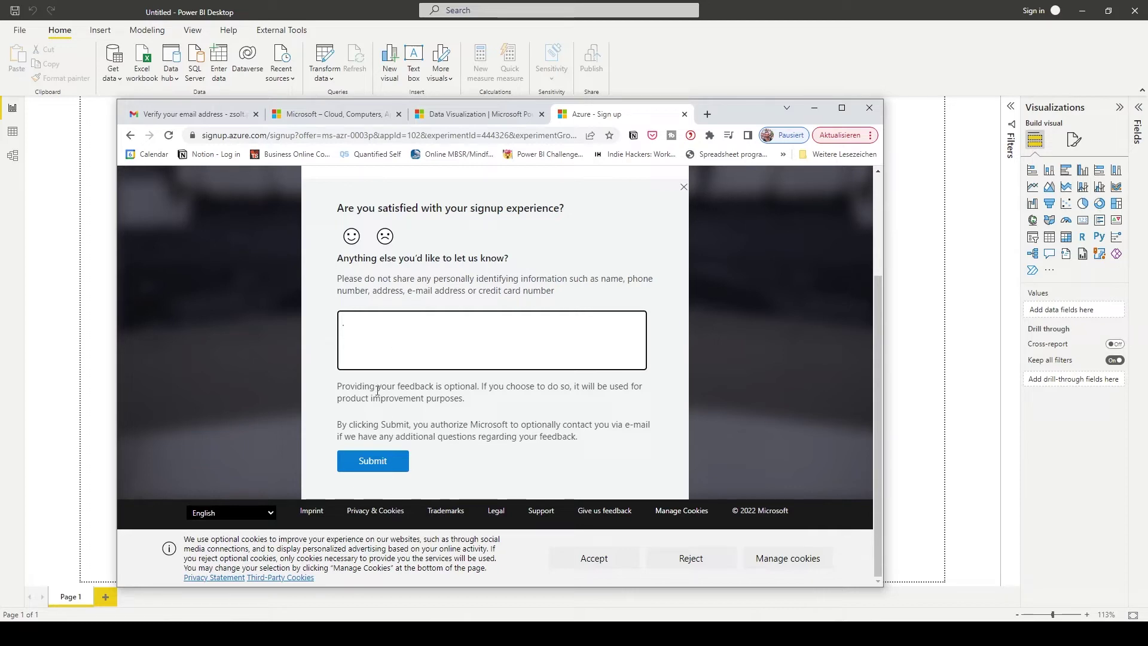
pyautogui.click(351, 236)
pyautogui.click(377, 461)
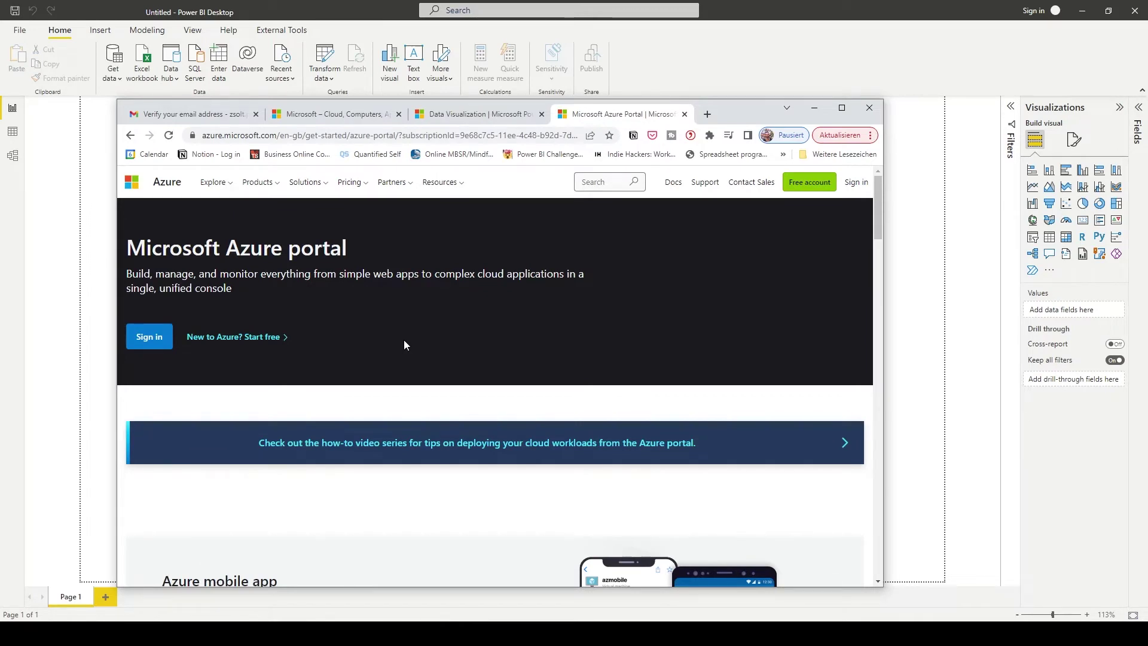
# Step: Sign in to the Azure portal and skip the welcome tour with 'Vielleicht später'
pyautogui.click(856, 182)
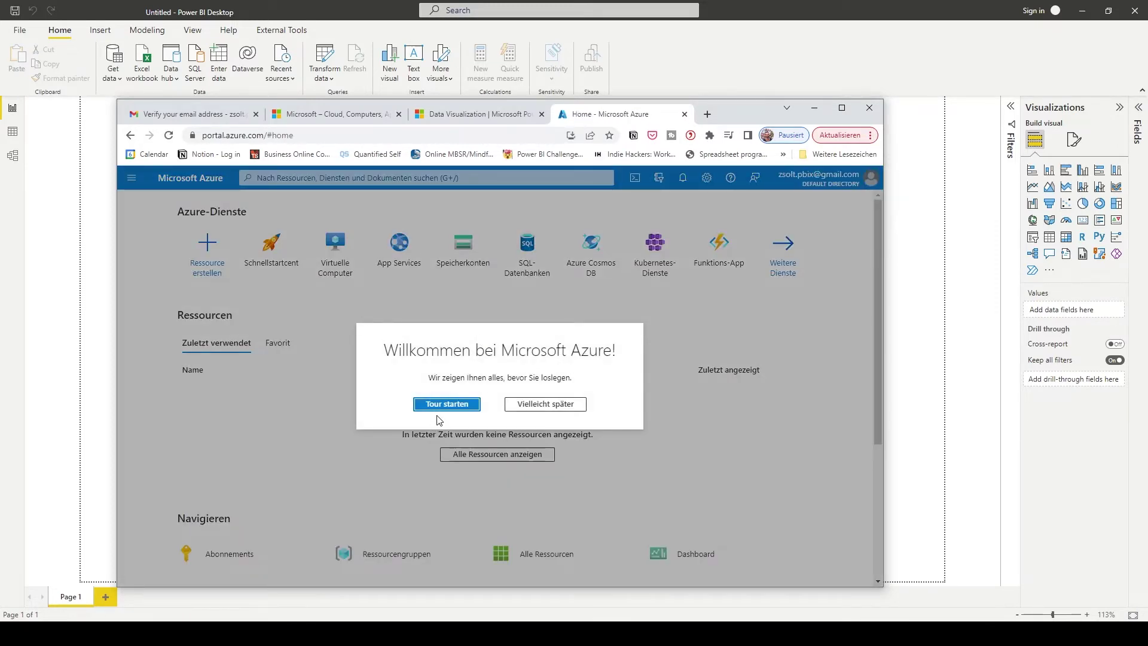
pyautogui.click(543, 406)
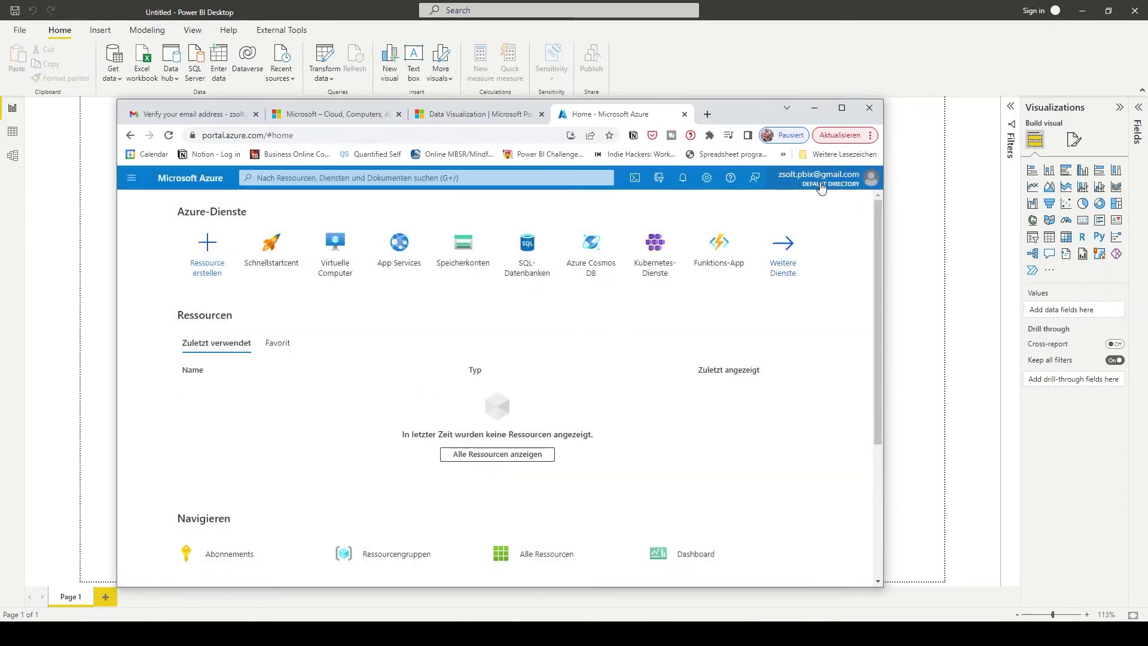
pyautogui.click(315, 176)
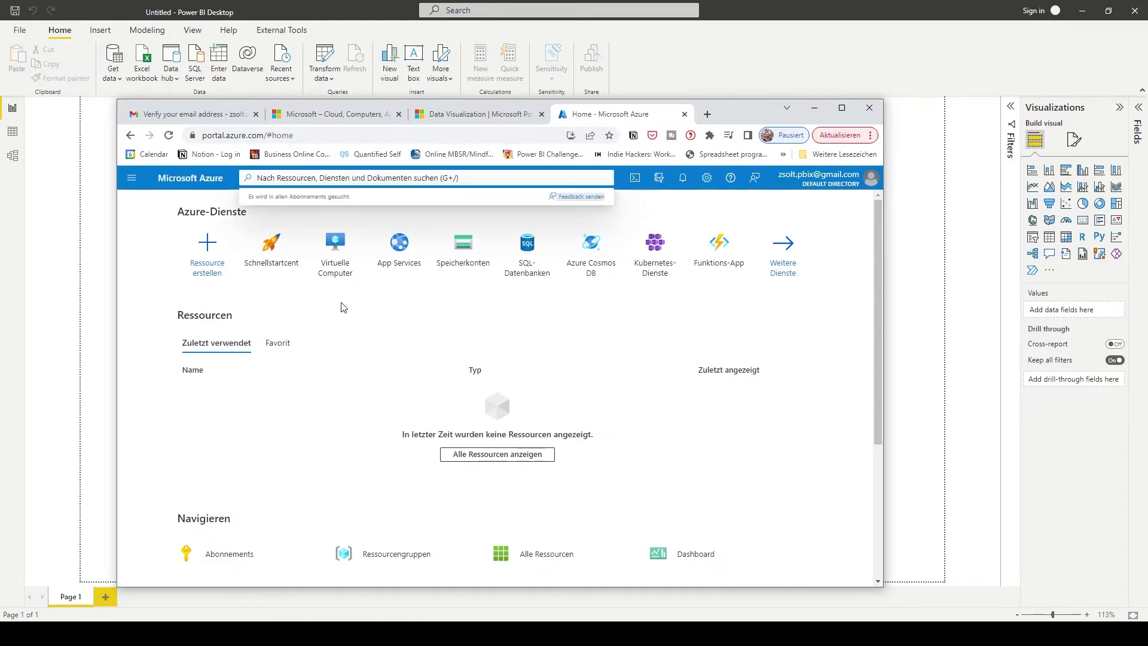
# Step: Search the portal for 'azure active directory' and open Azure Active Directory
pyautogui.write('azure a')
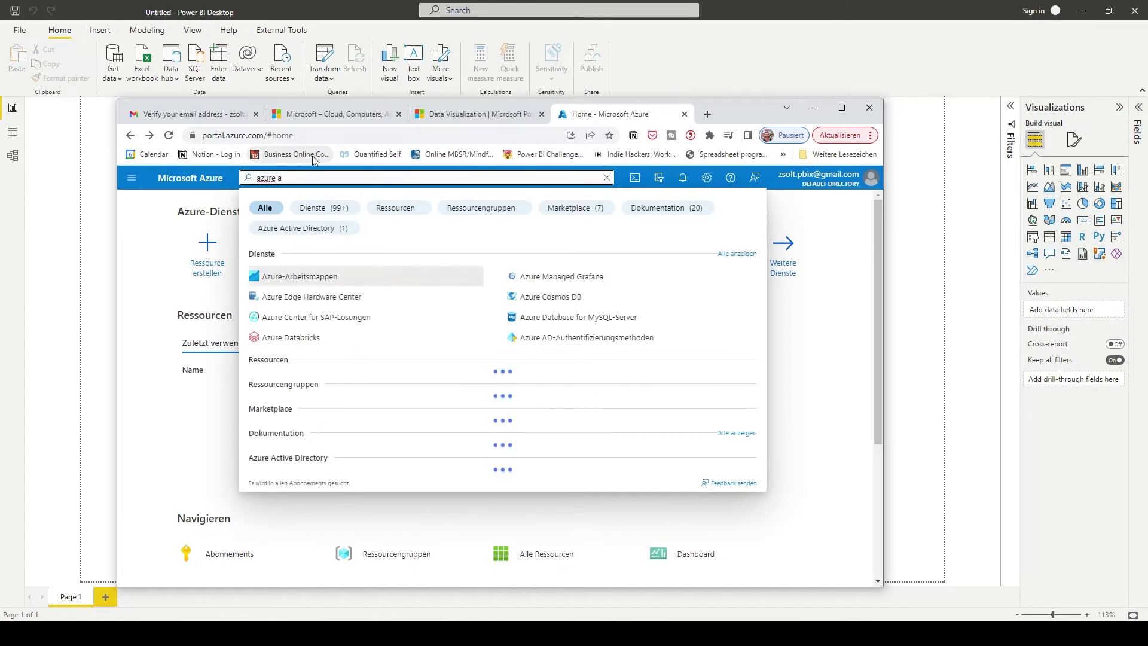
pyautogui.write('ctive direc')
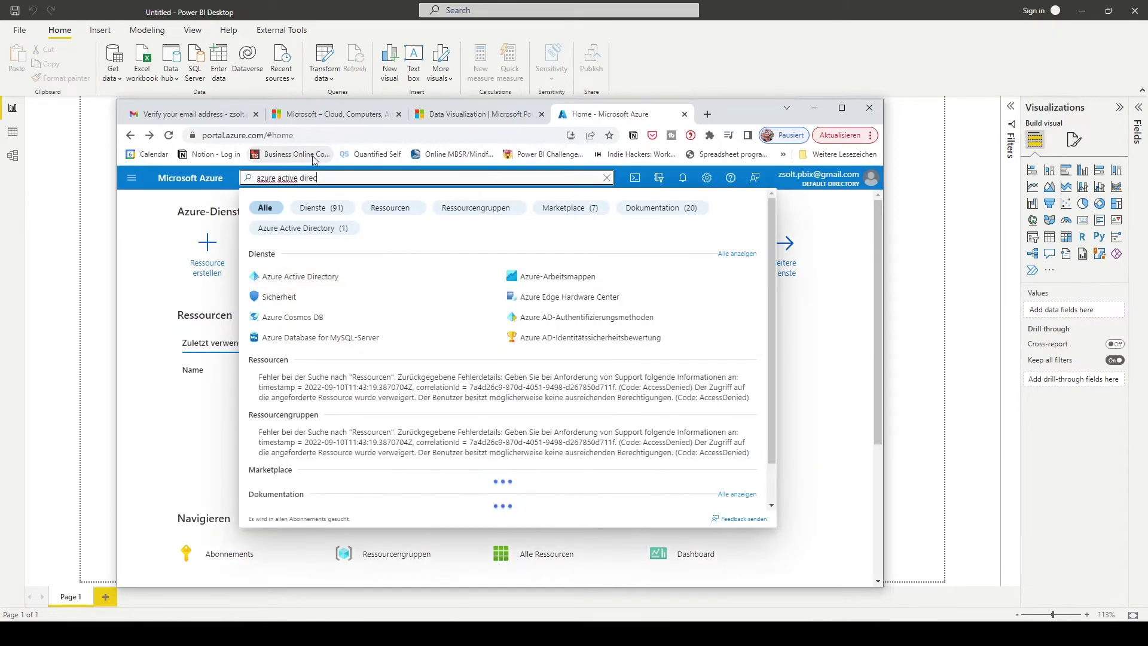
pyautogui.write('toy')
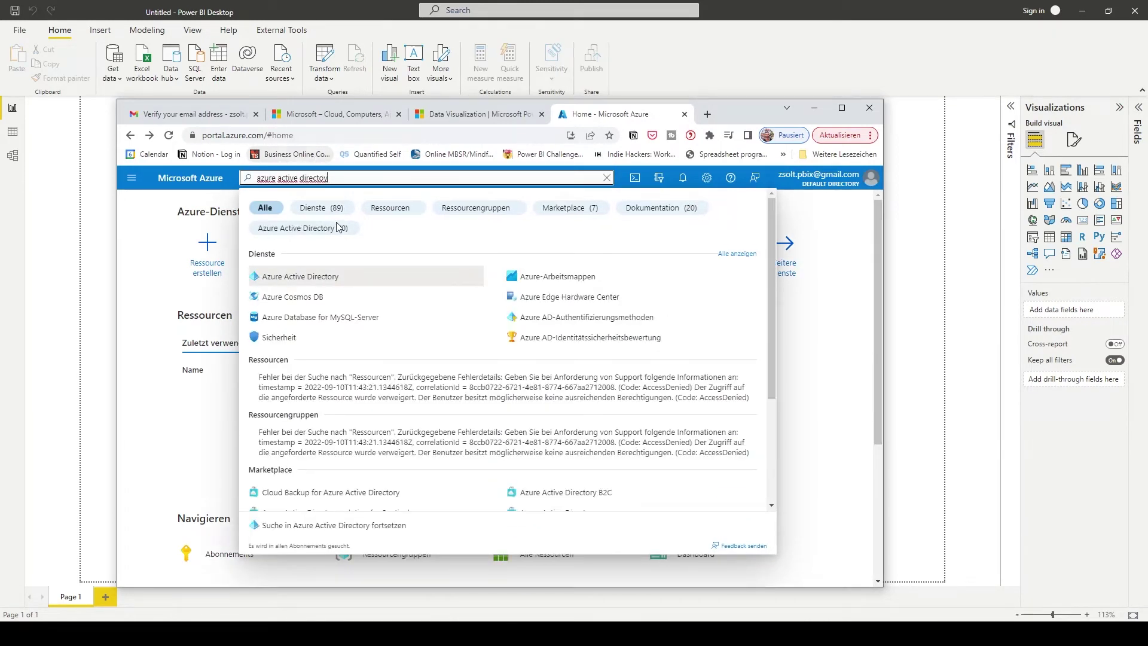
pyautogui.click(331, 279)
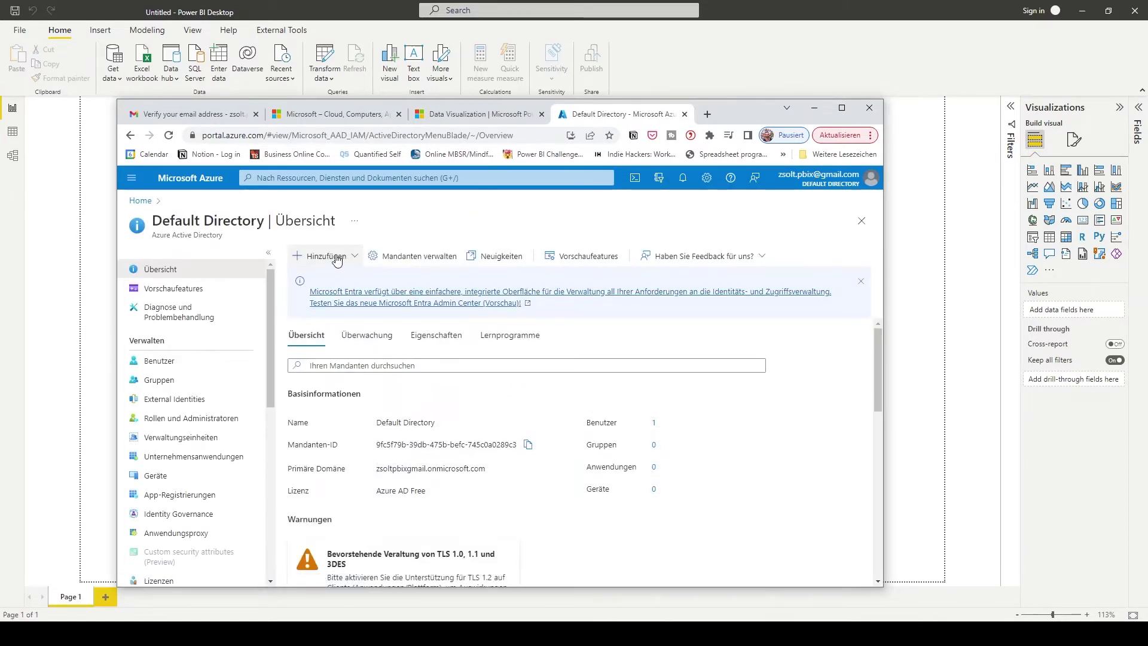
# Step: In portal Sprache und Region settings, set regional format to Deutsch (Deutschland) and apply
pyautogui.click(706, 178)
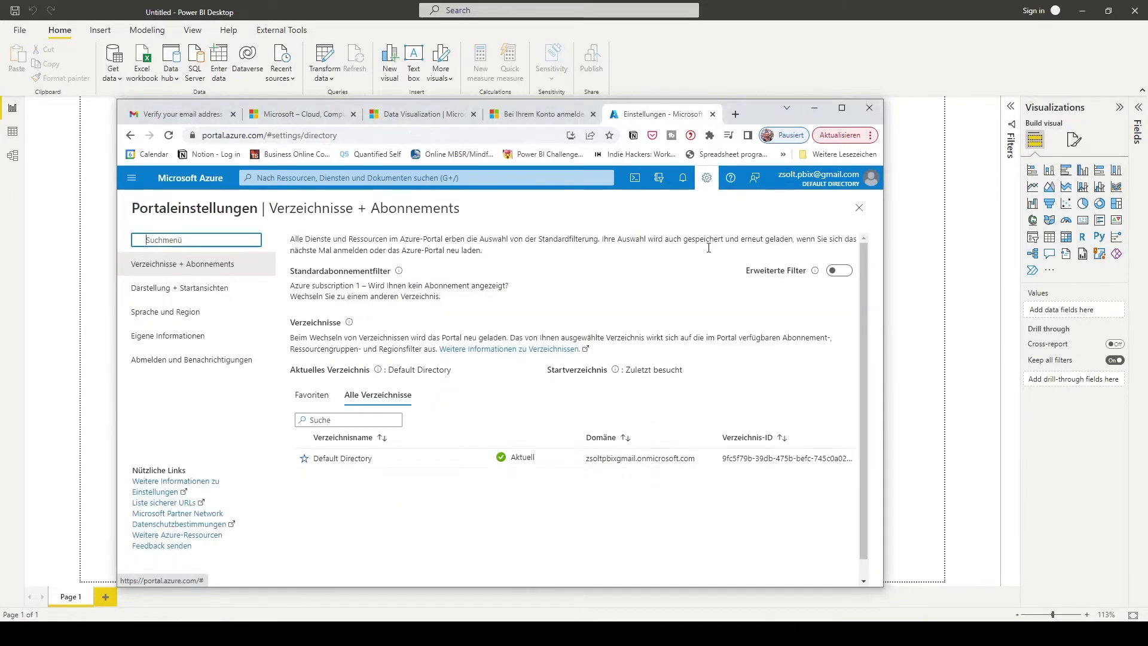
pyautogui.click(150, 310)
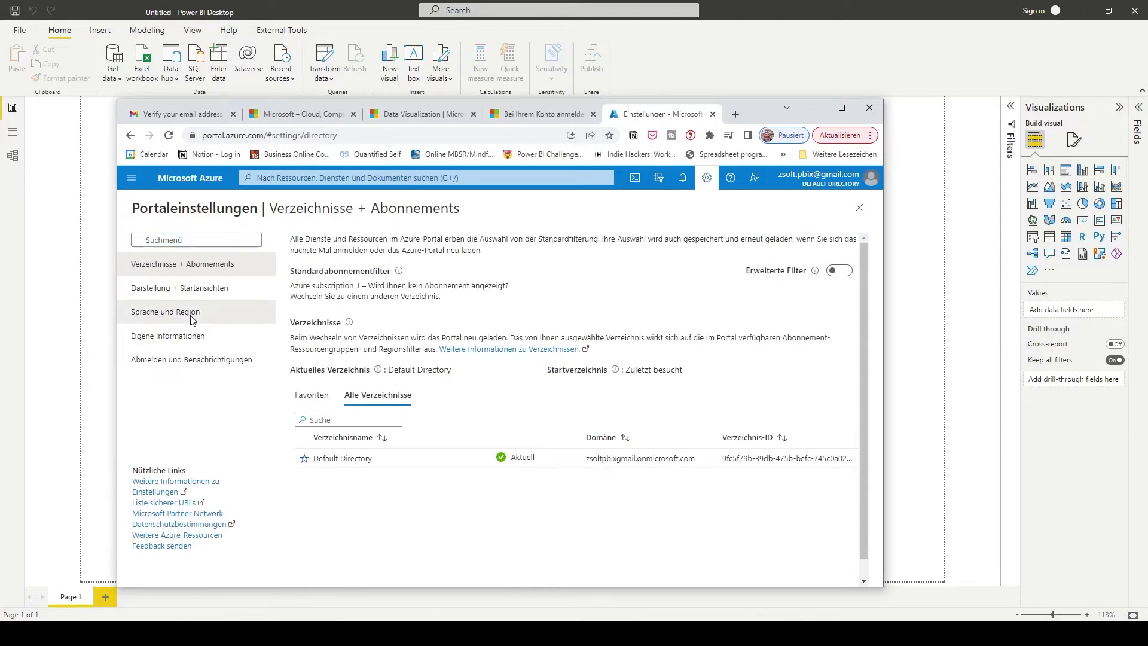
pyautogui.click(499, 284)
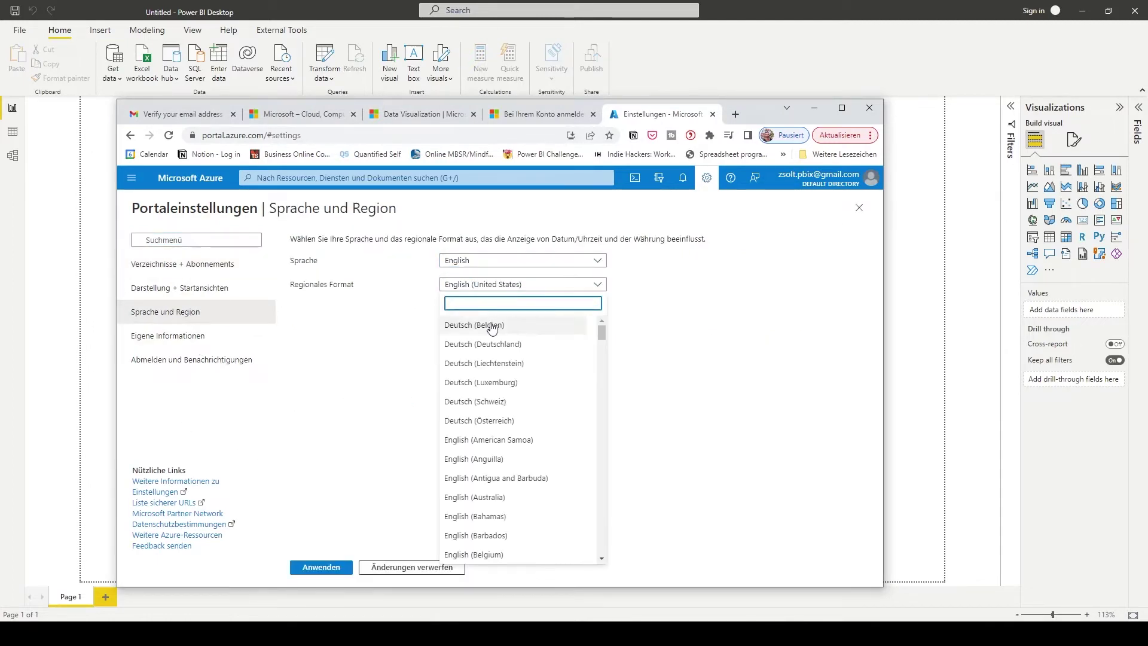
pyautogui.click(512, 344)
pyautogui.click(332, 567)
# Step: Reload the portal in English, return Home, and open Manage tenants for the Default Directory
pyautogui.click(325, 298)
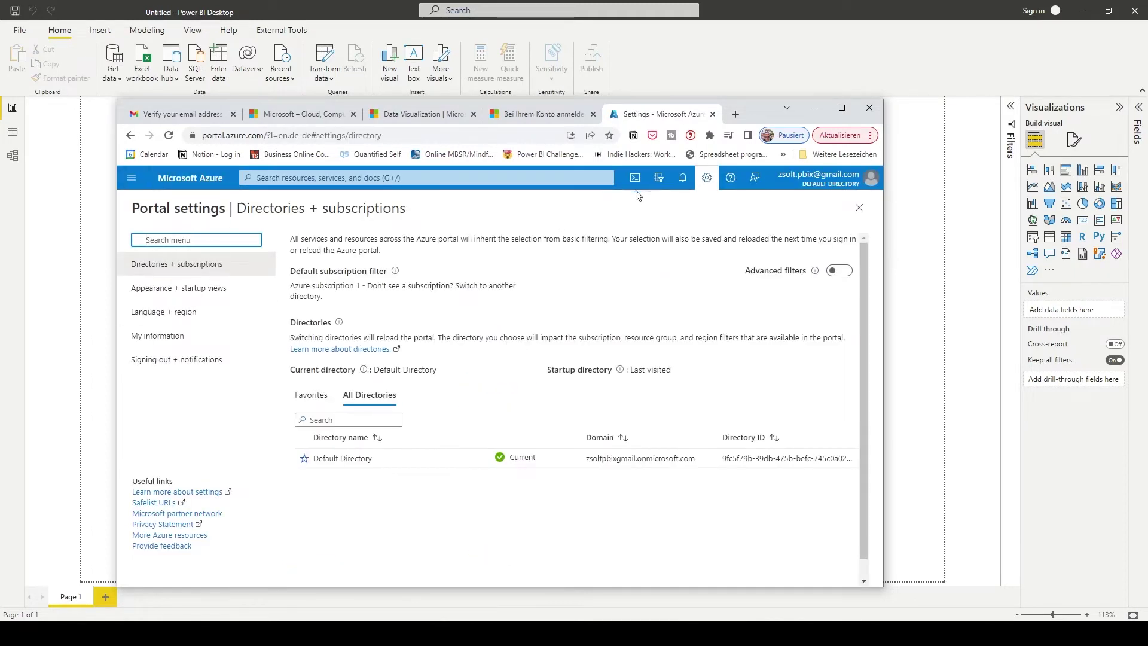
pyautogui.click(823, 182)
pyautogui.click(179, 177)
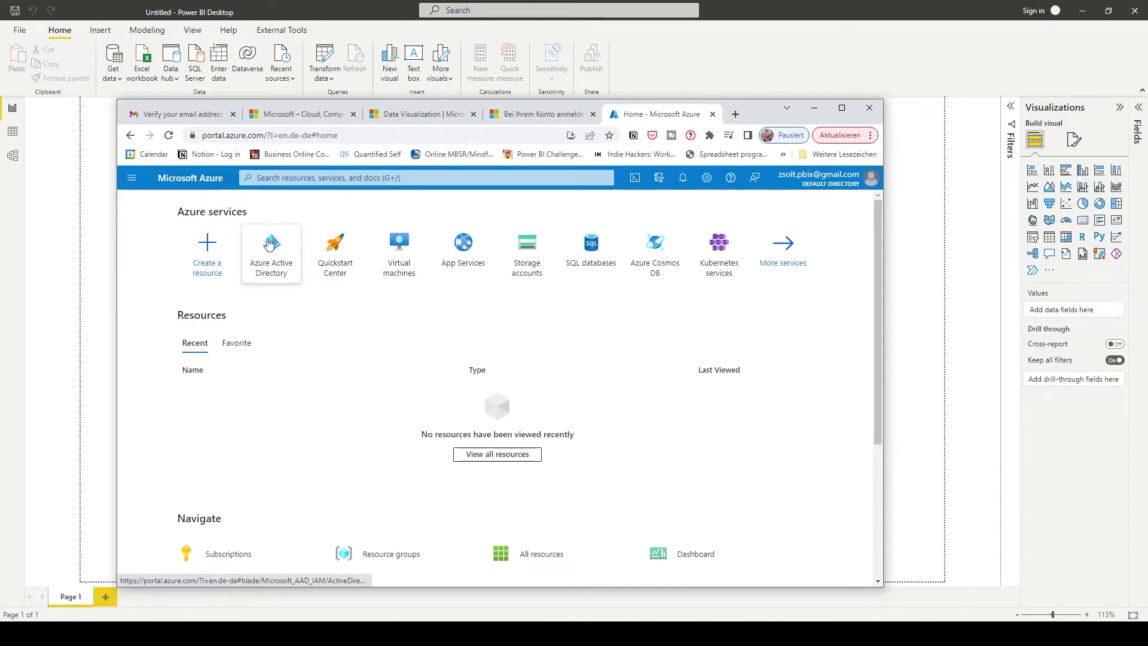
pyautogui.click(278, 272)
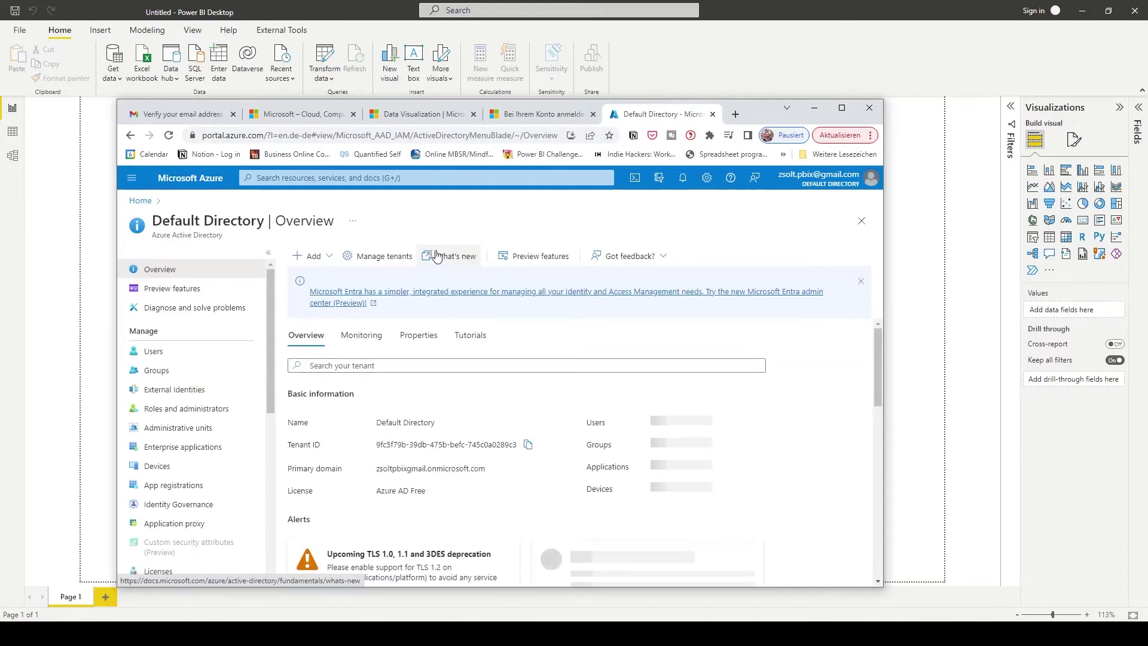
pyautogui.click(378, 257)
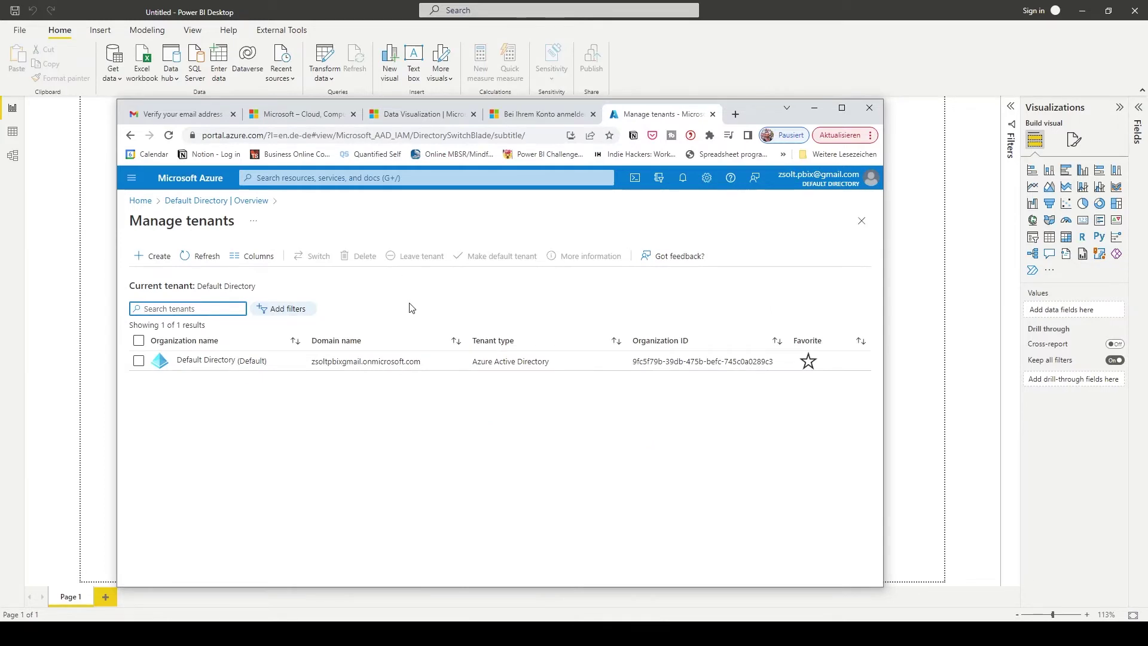
# Step: Define an Azure AD tenant with organization 'zs', initial domain 'zs', and country Germany, then validate it
pyautogui.click(153, 256)
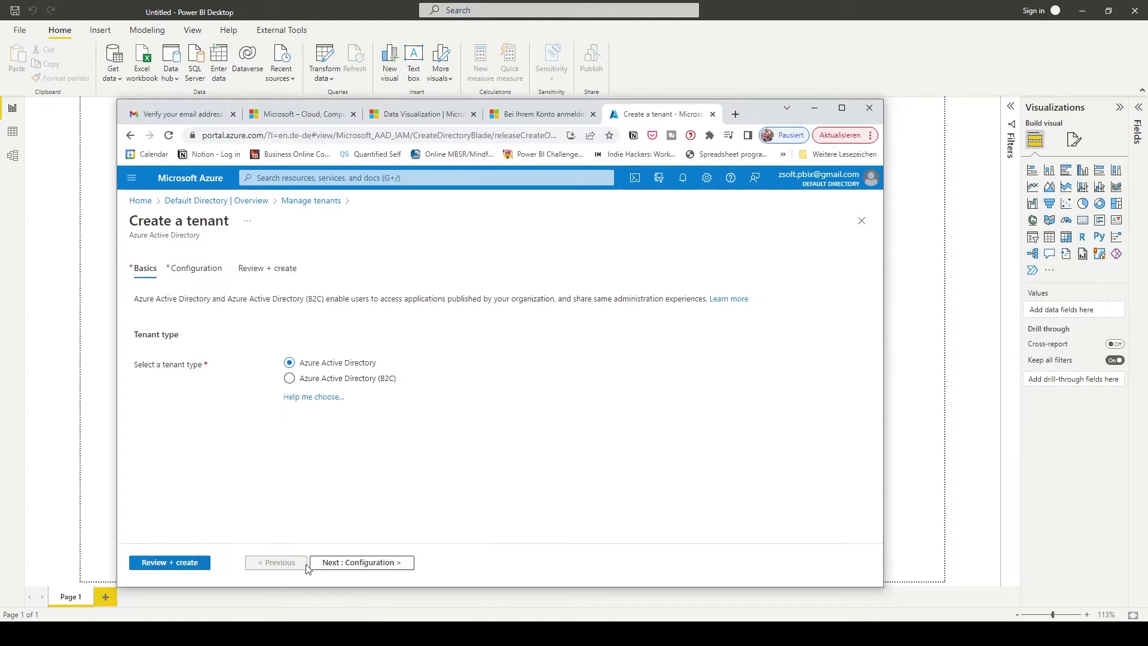
pyautogui.click(365, 562)
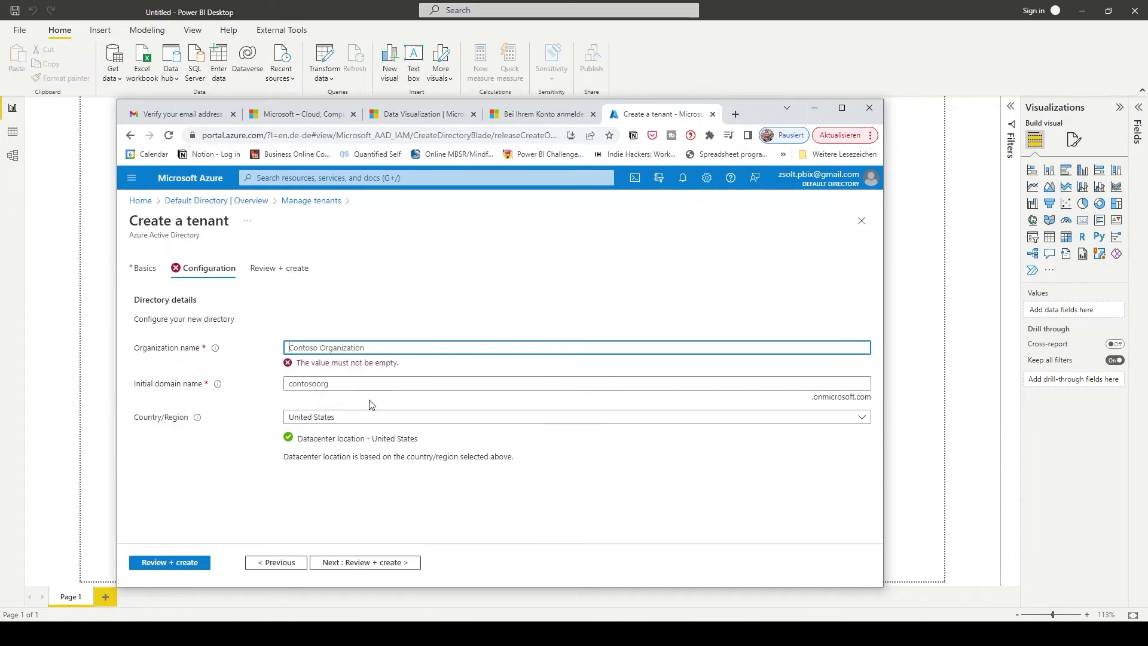
pyautogui.write('zsolt pbix')
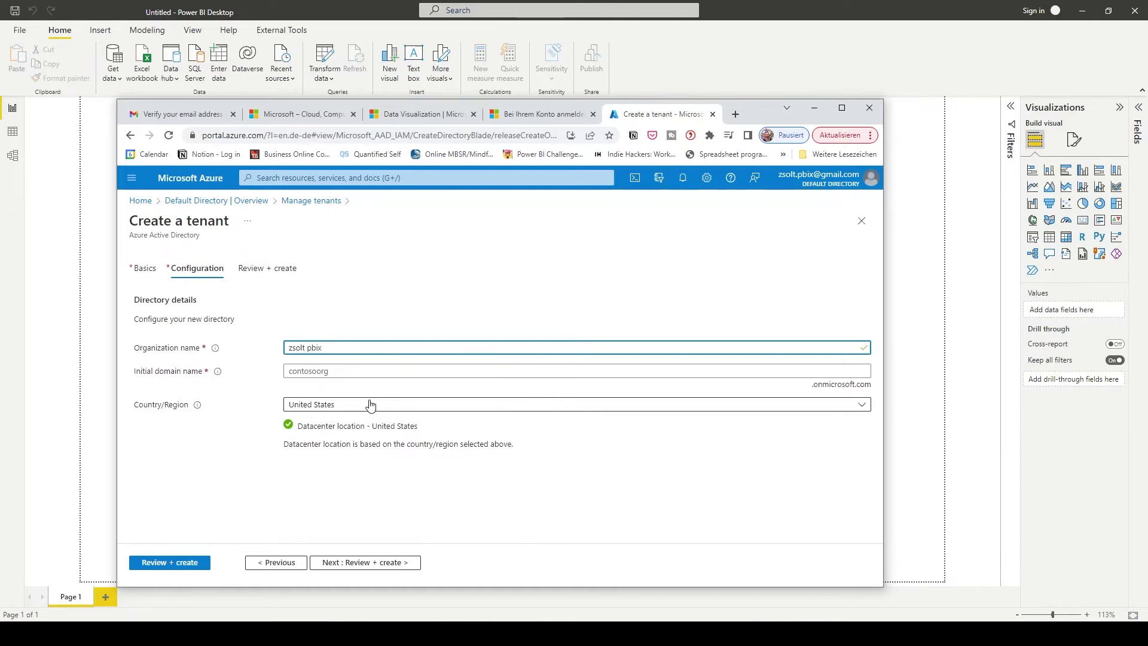
pyautogui.click(331, 373)
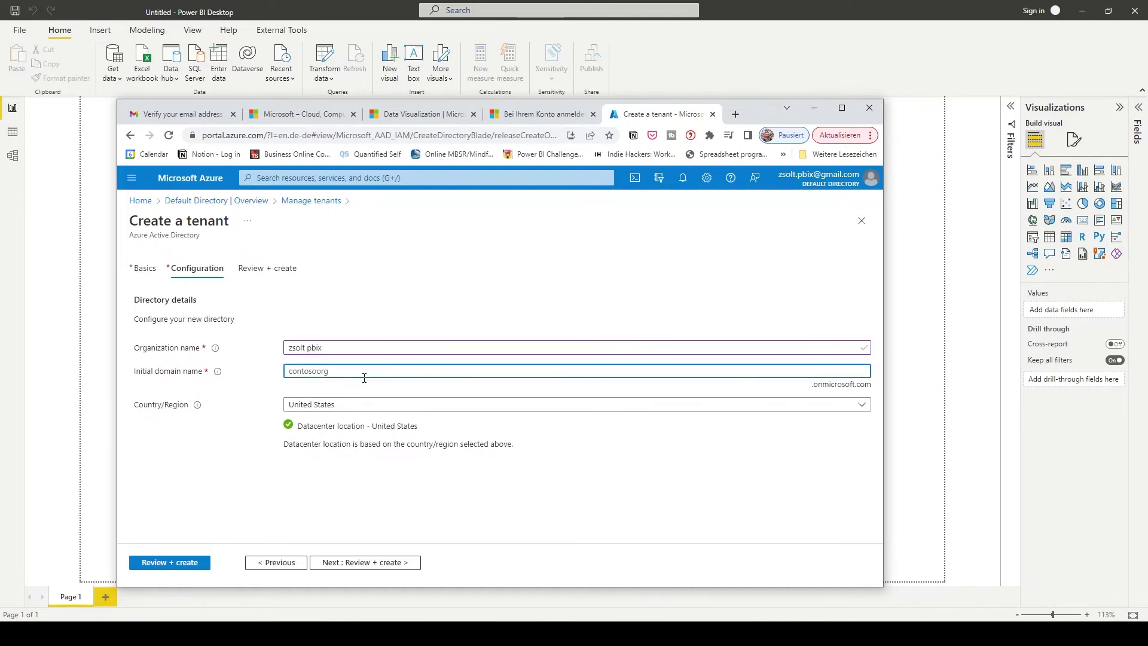
pyautogui.write('zsoltpbix')
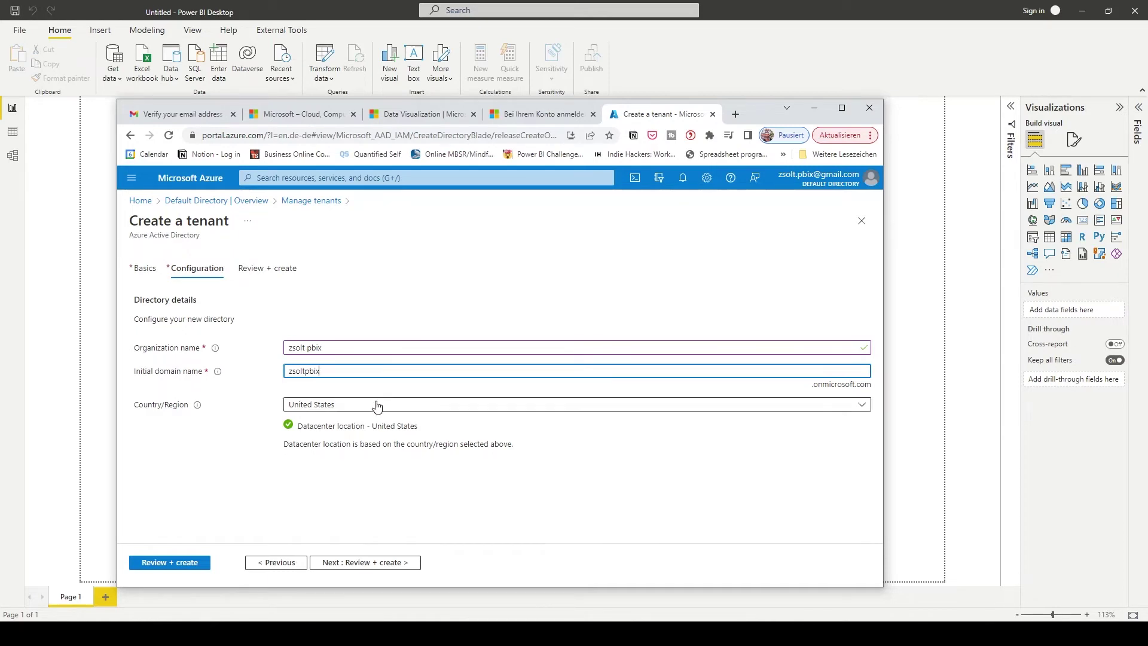
pyautogui.click(377, 404)
pyautogui.write('germ')
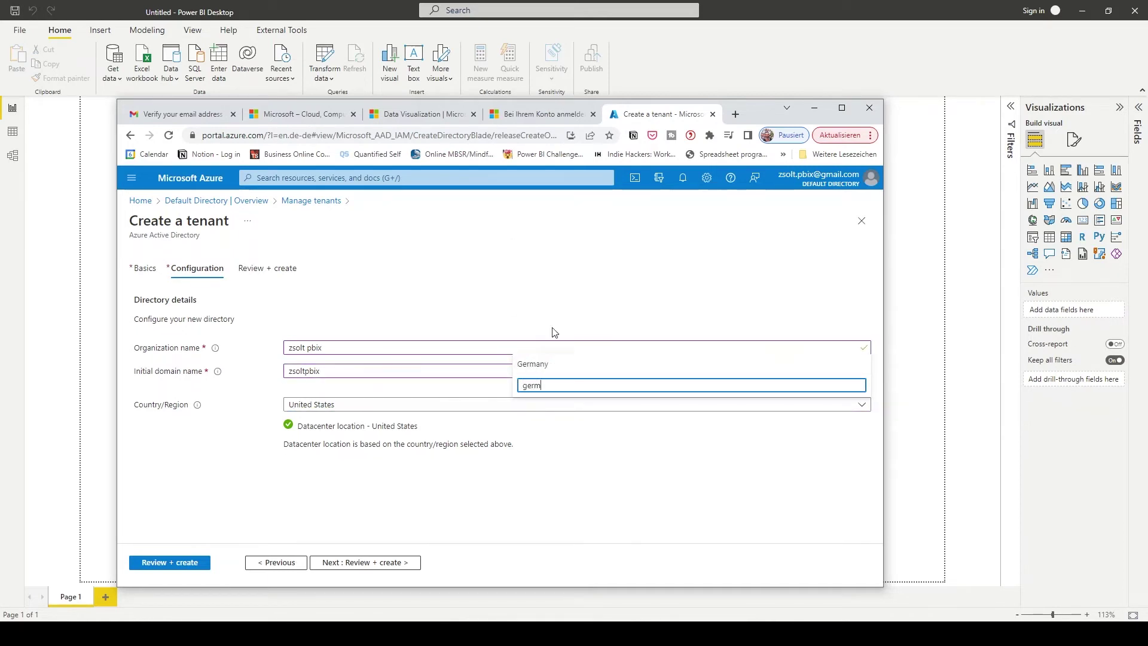
pyautogui.click(531, 364)
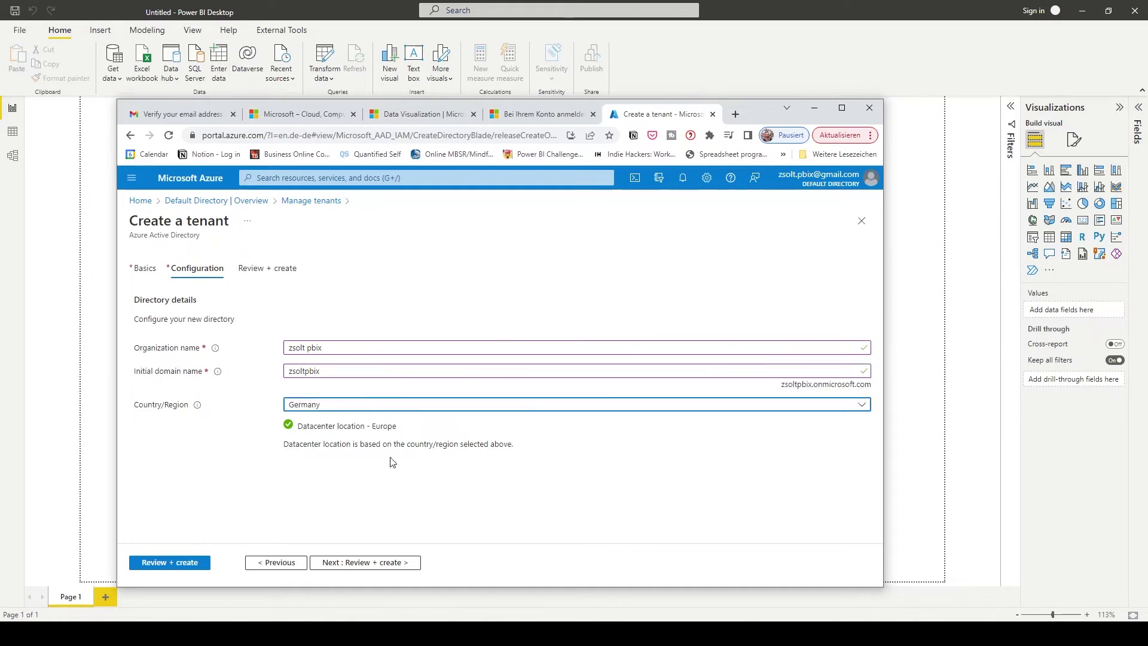
pyautogui.click(361, 563)
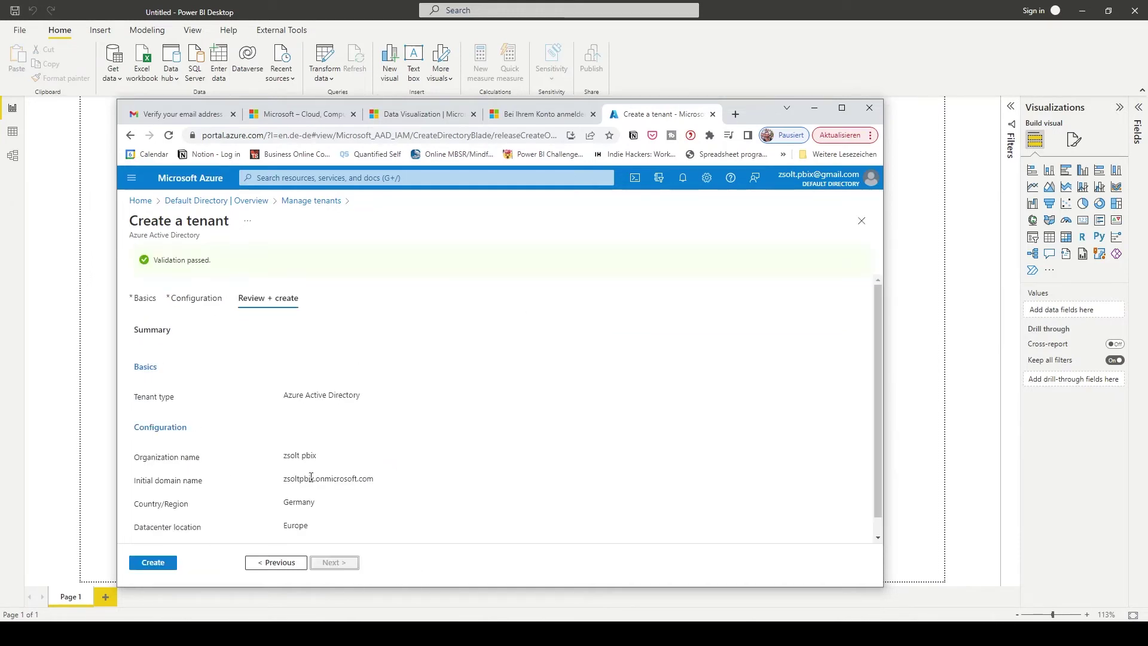
# Step: Create the reviewed tenant and answer the robot check with the displayed letters
pyautogui.scroll(-1, 214, 381)
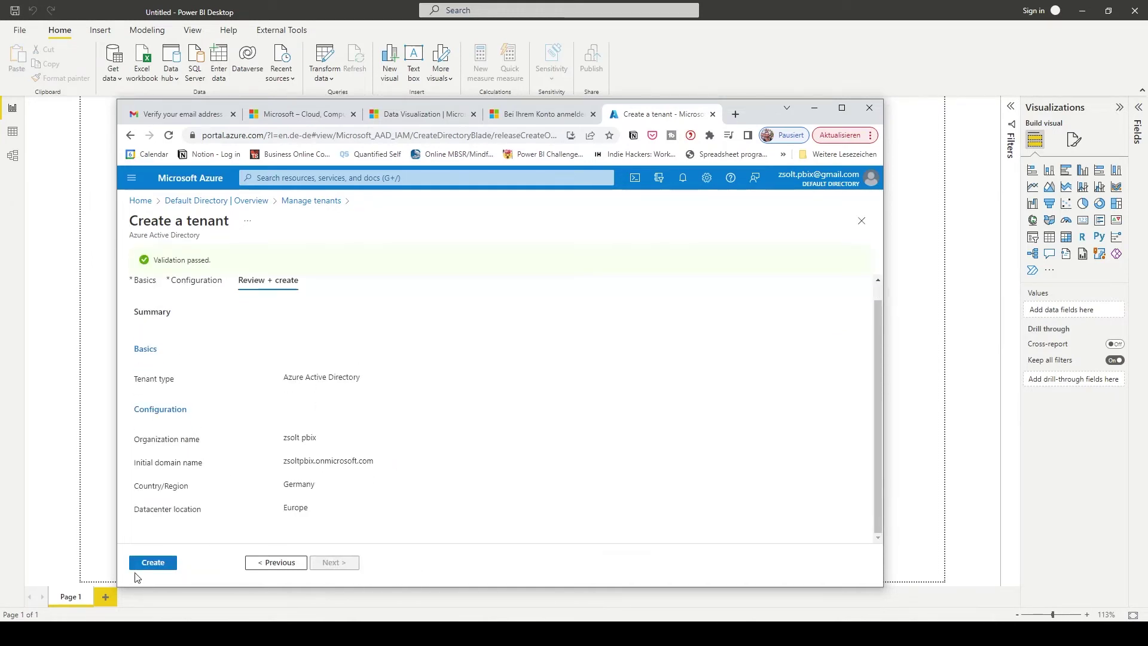
pyautogui.click(149, 563)
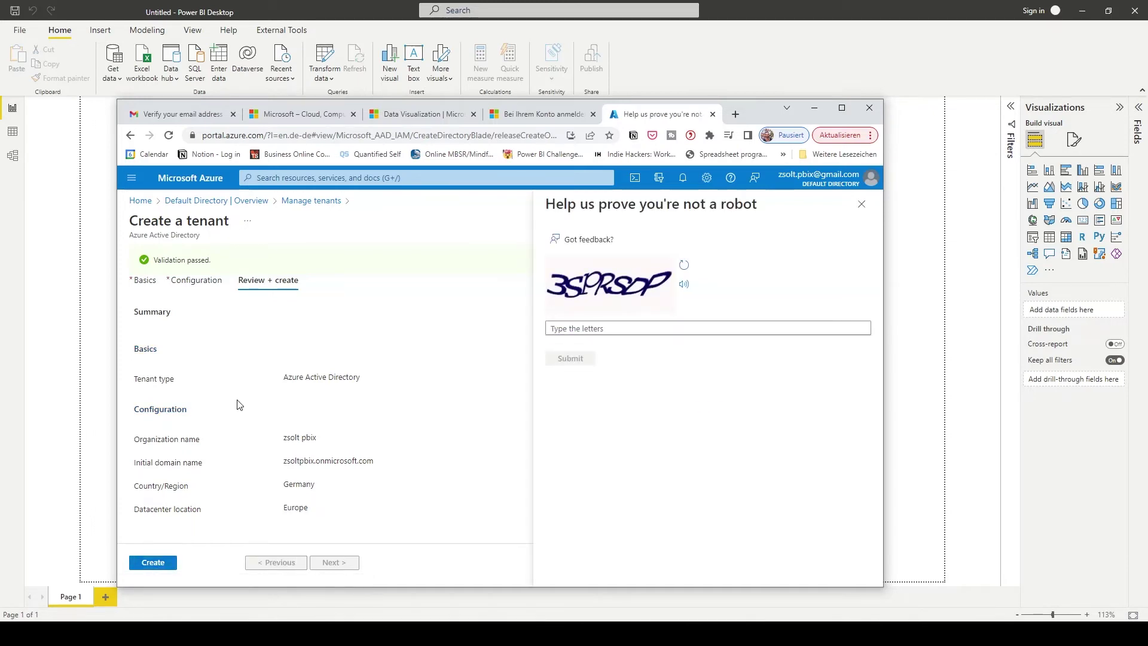
pyautogui.click(613, 327)
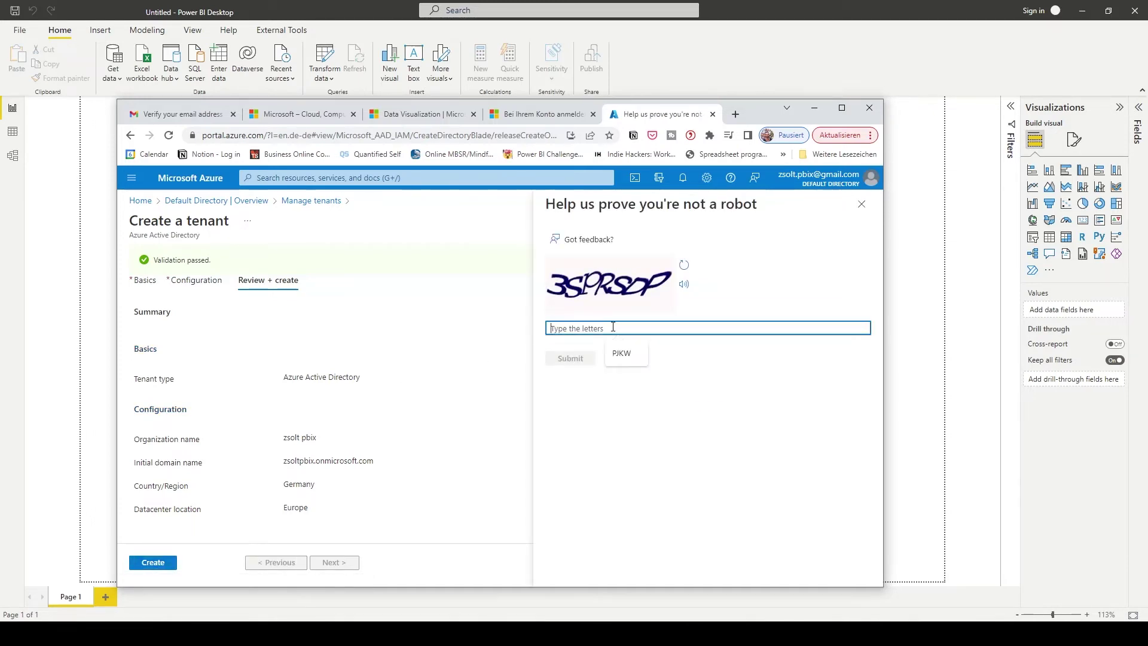
pyautogui.write('3sprsdp')
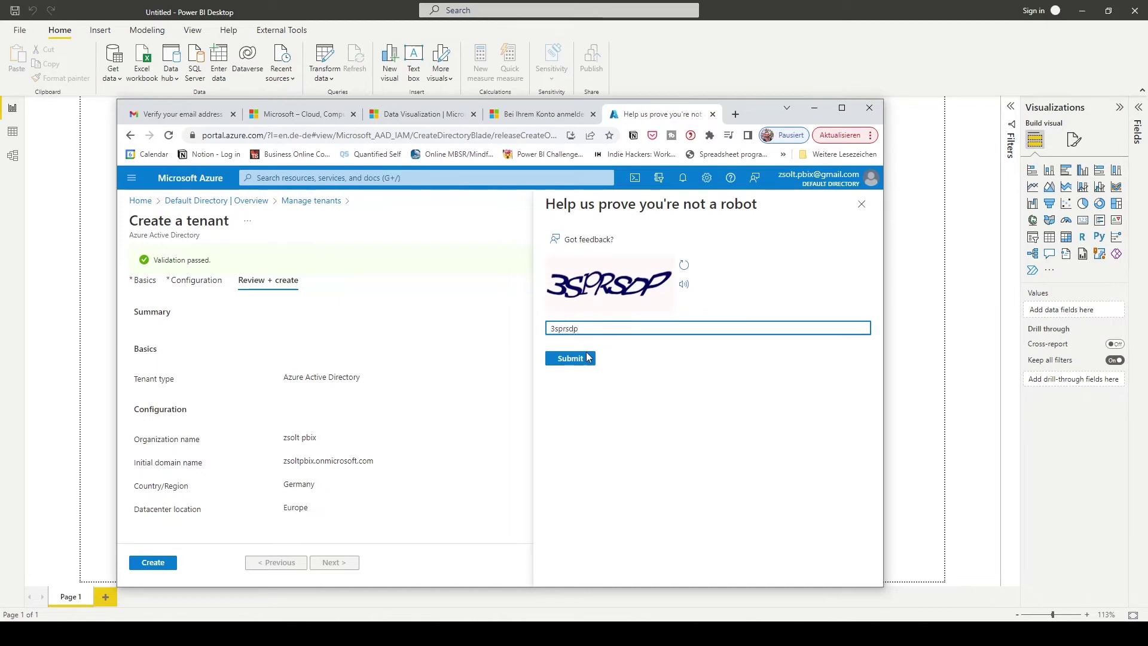
pyautogui.click(587, 357)
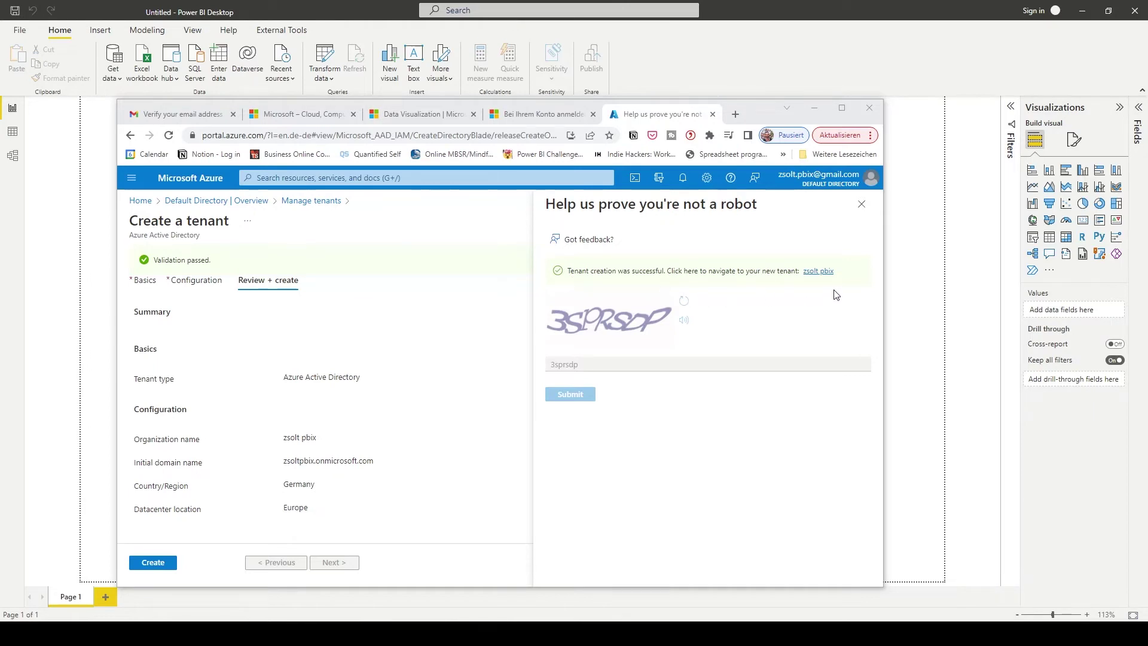
# Step: Switch into the new tenant and set the portal language to English, applying and reloading
pyautogui.click(819, 272)
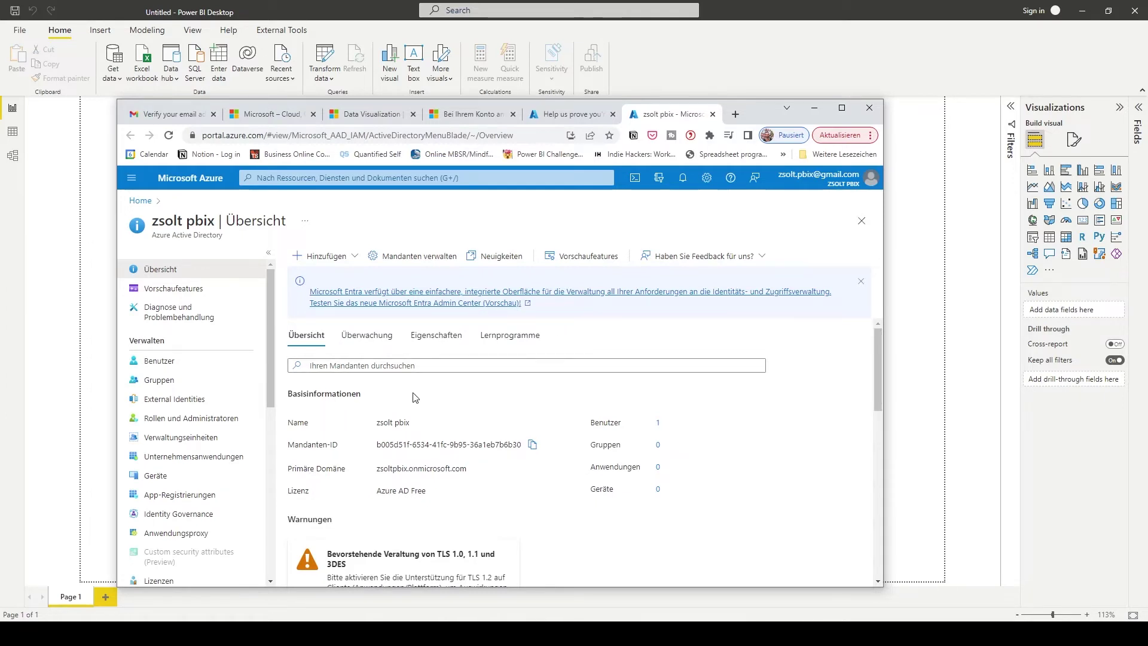
pyautogui.click(705, 178)
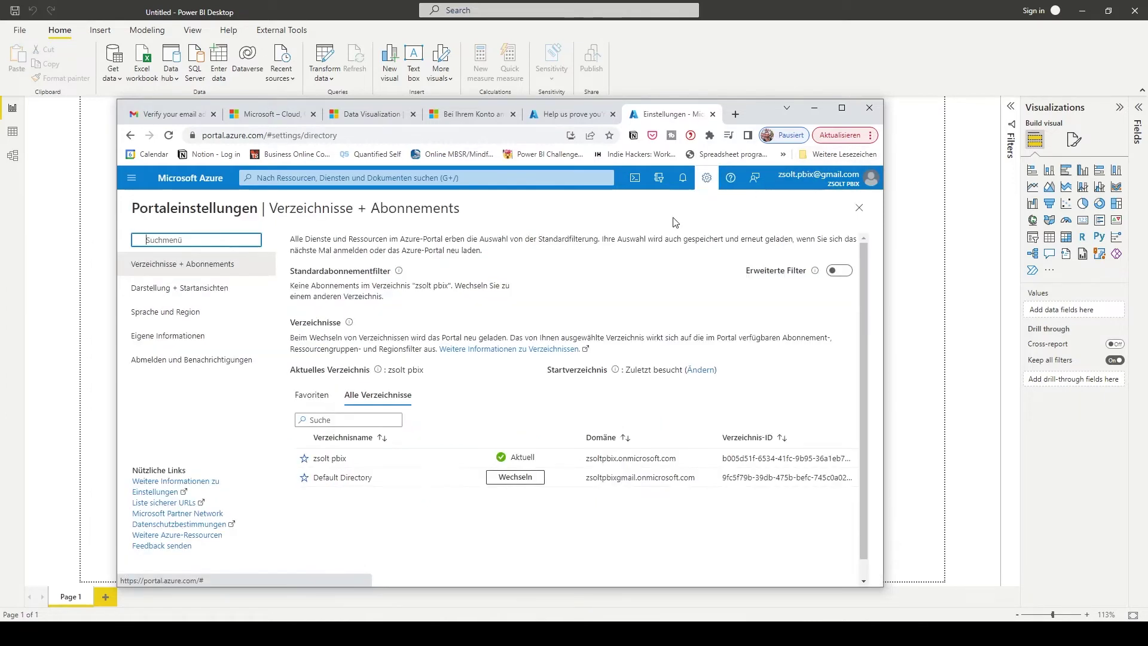
pyautogui.click(170, 311)
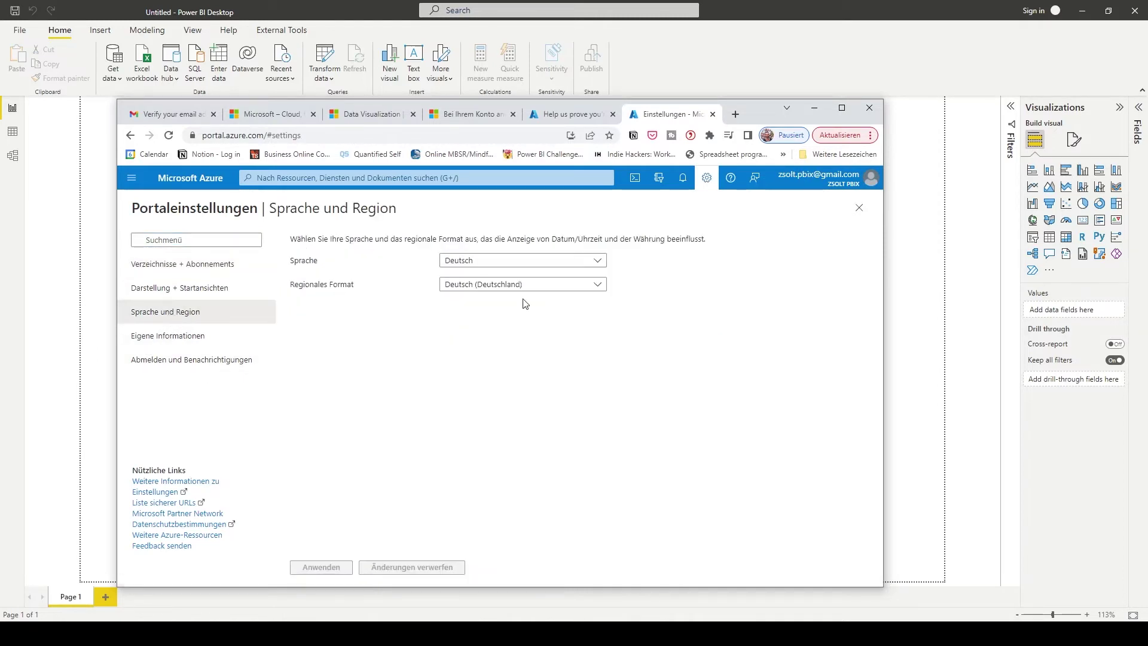
pyautogui.click(520, 260)
pyautogui.click(465, 275)
pyautogui.click(329, 569)
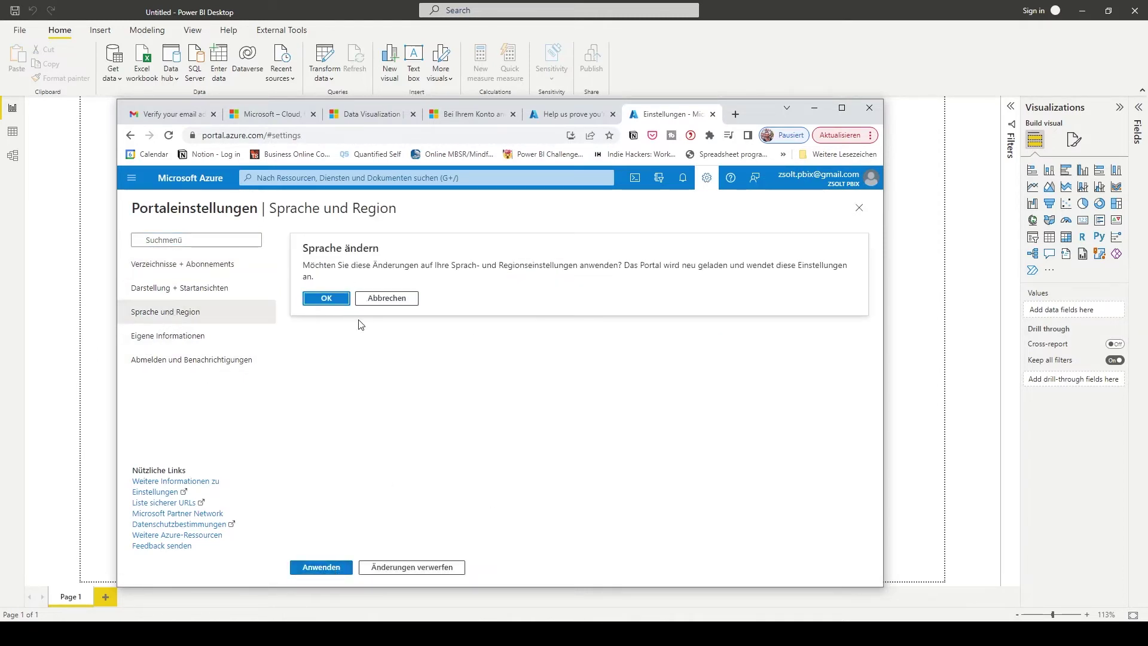
pyautogui.click(328, 297)
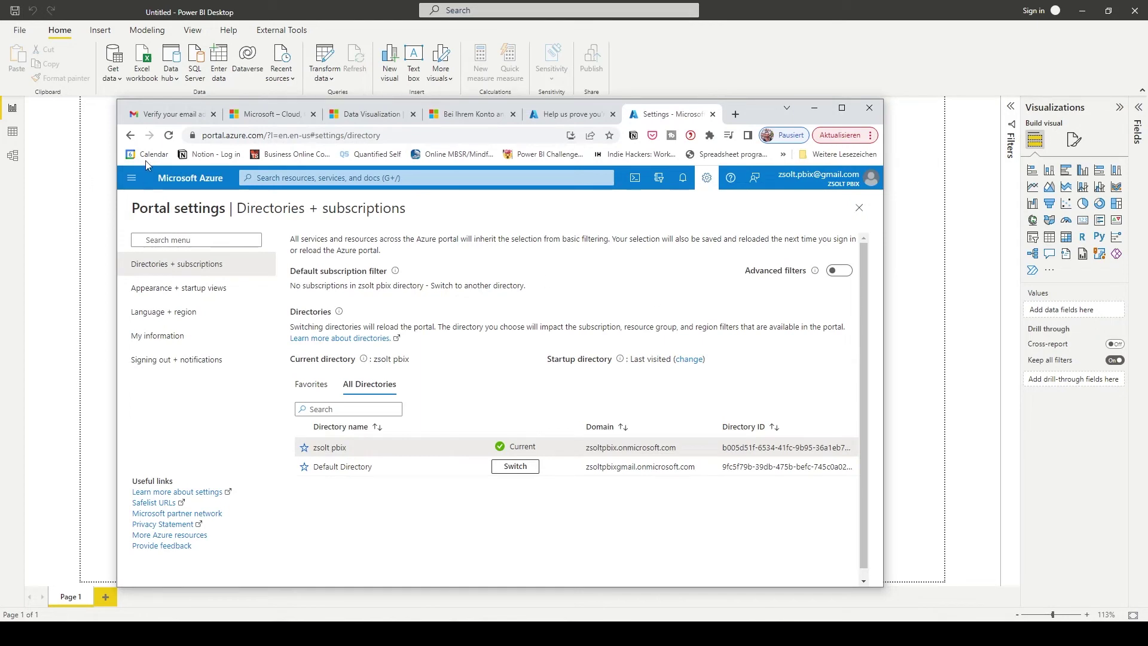
# Step: Show the new tenant's Azure Active Directory Users list and maximize the browser window
pyautogui.click(132, 177)
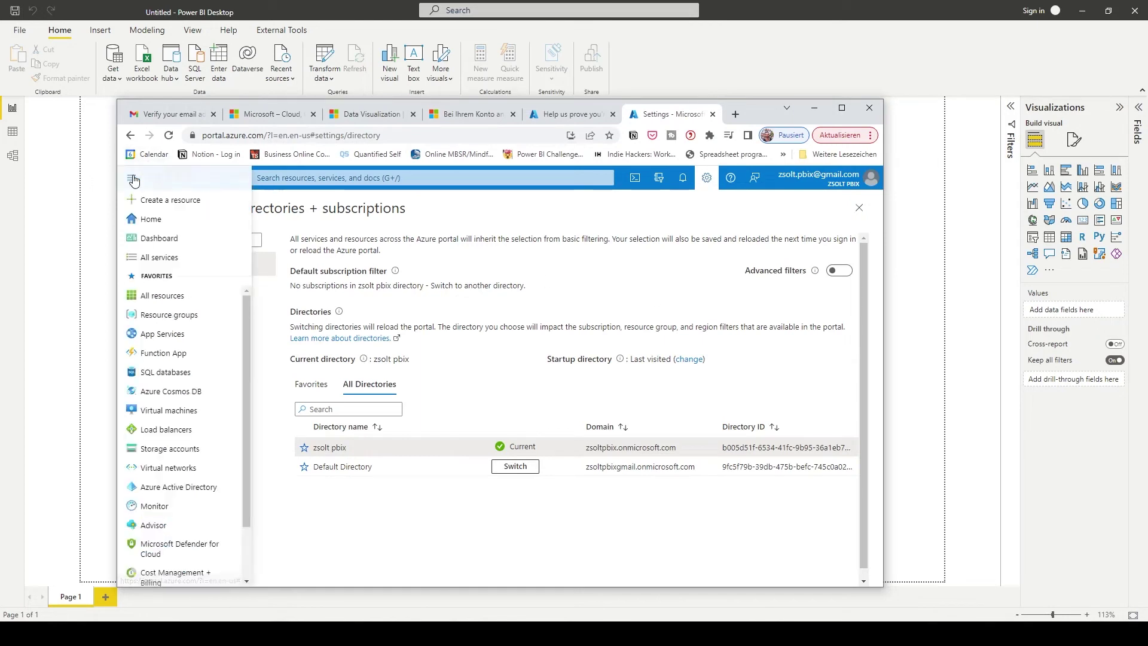
pyautogui.click(176, 495)
pyautogui.click(165, 353)
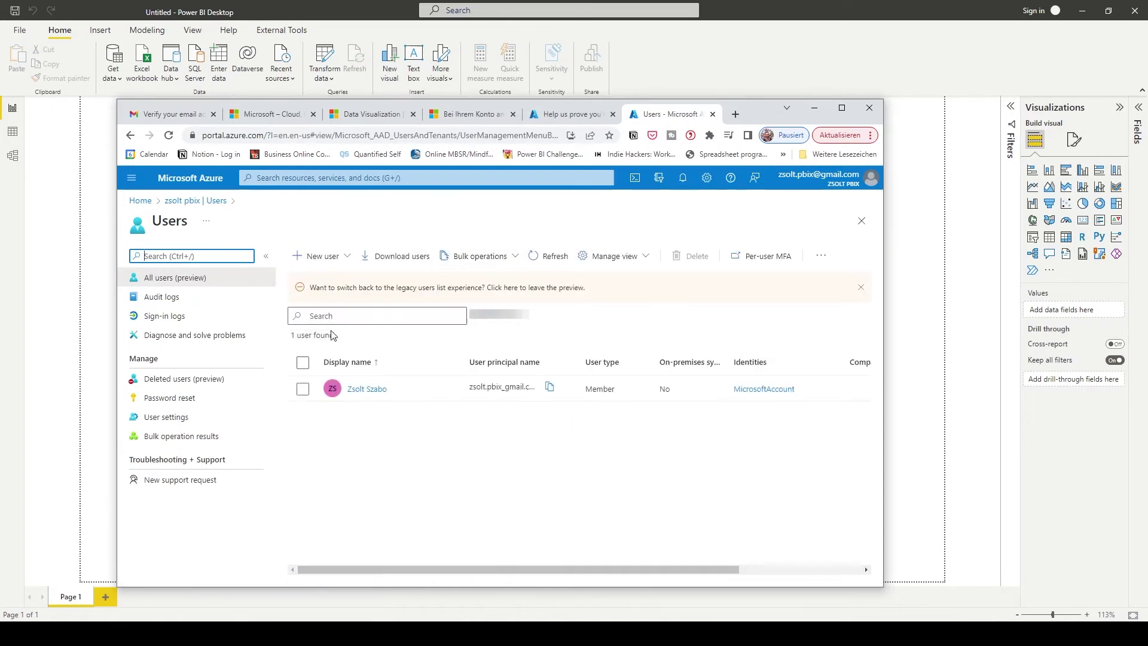
pyautogui.press('super+Up')
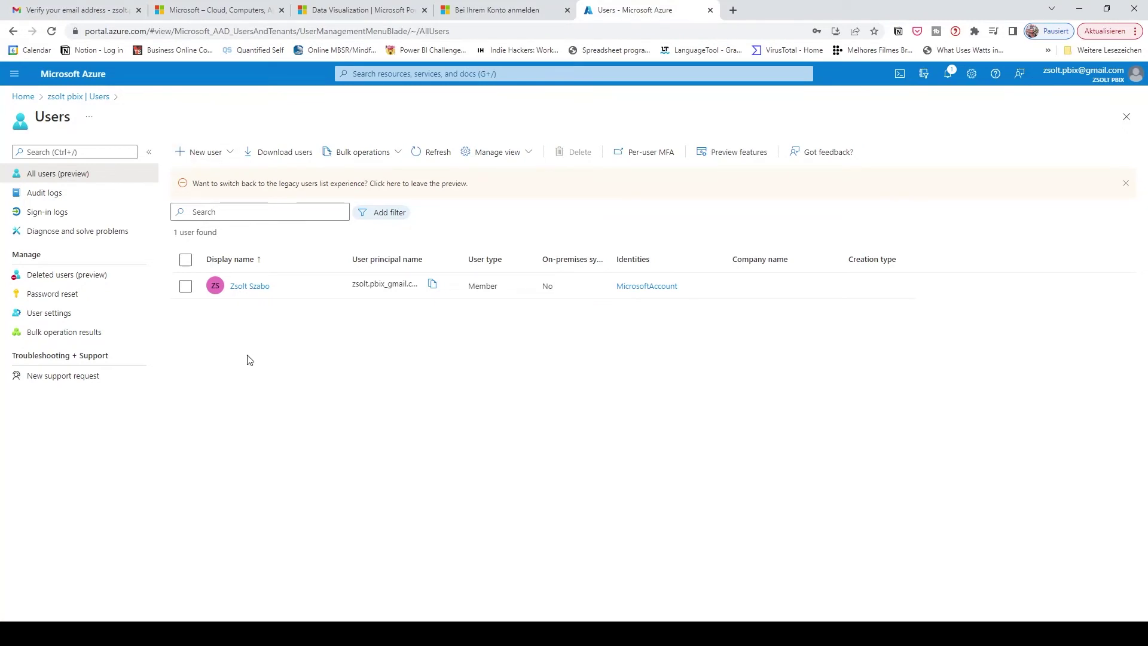
# Step: Start a new internal user with user name 'zso' and display name 'Zsol'
pyautogui.click(195, 152)
pyautogui.click(201, 182)
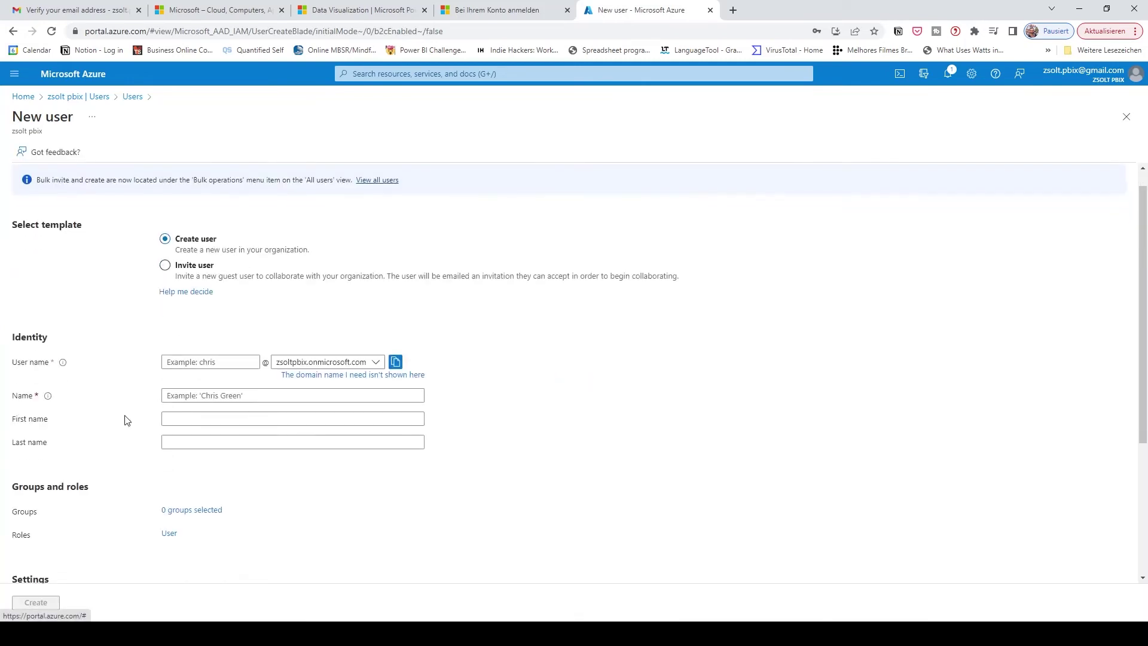
pyautogui.scroll(-1, 125, 417)
pyautogui.click(218, 323)
pyautogui.write('zsolt')
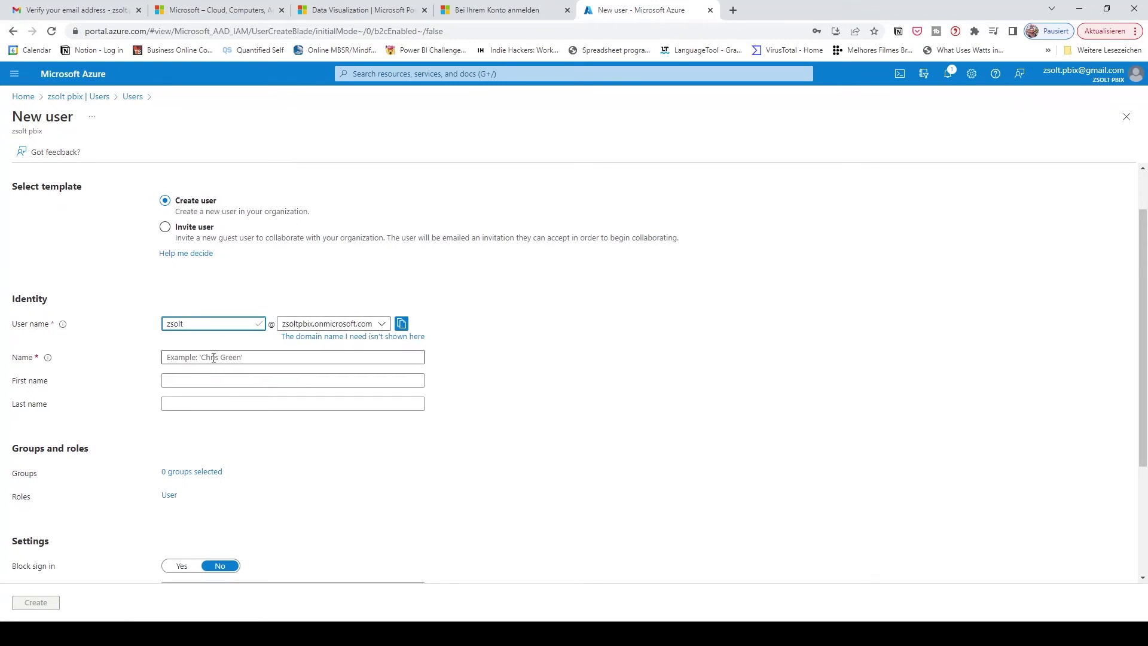
pyautogui.click(214, 358)
pyautogui.write('Zsolt')
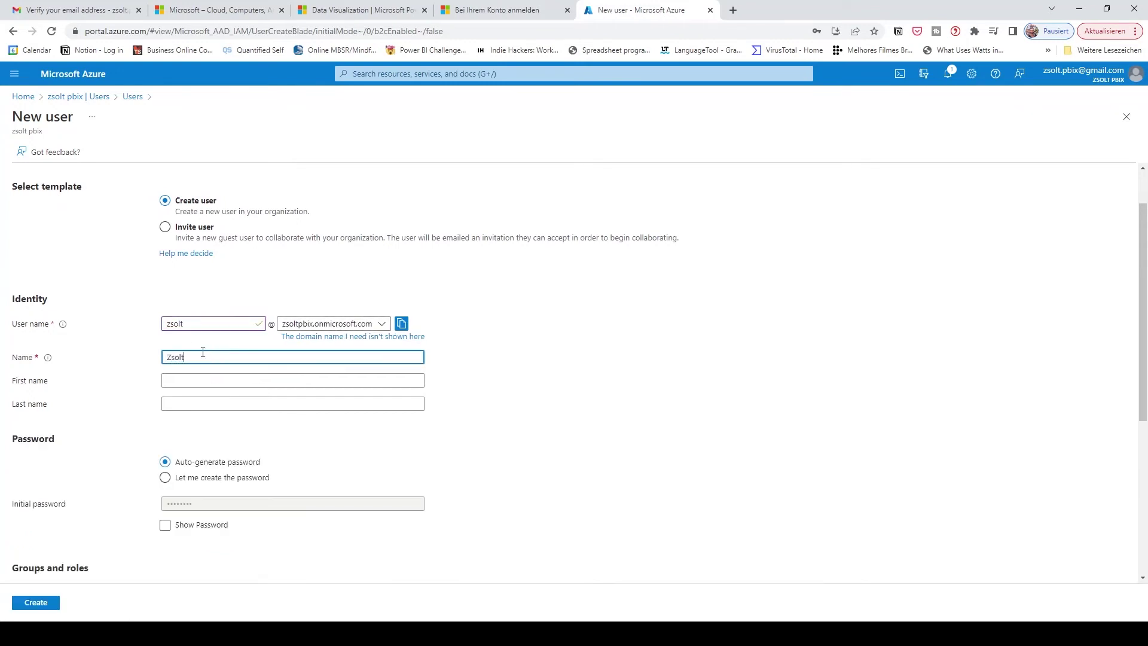
# Step: Choose to set the initial password manually, enter one, and submit the user
pyautogui.scroll(-1, 272, 378)
pyautogui.click(167, 420)
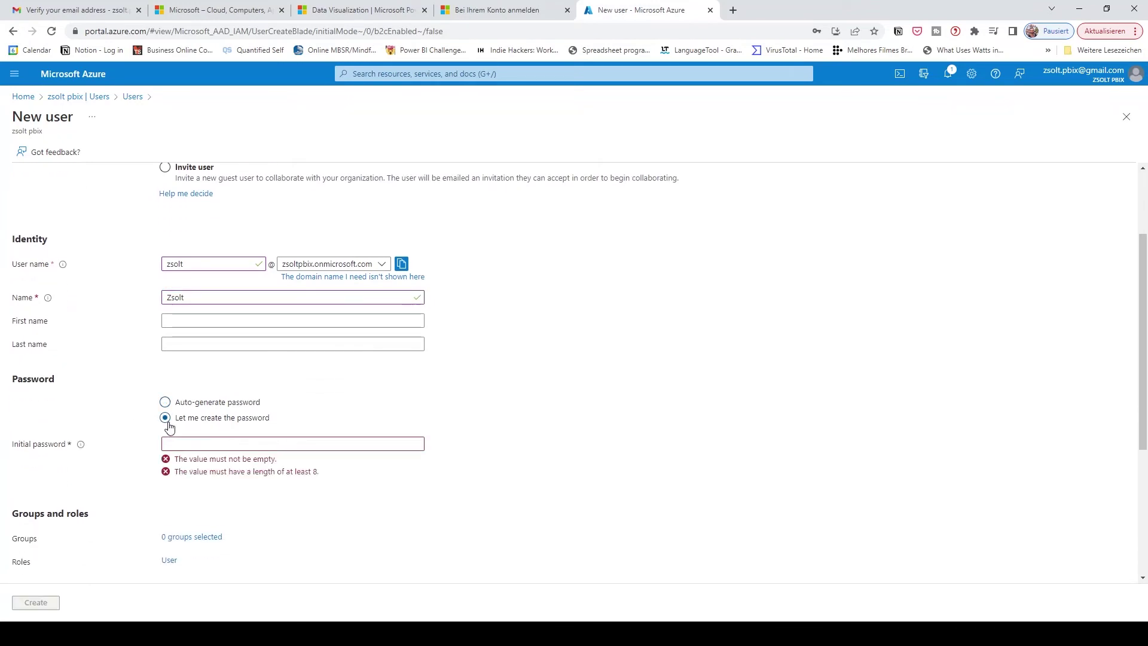
pyautogui.click(180, 442)
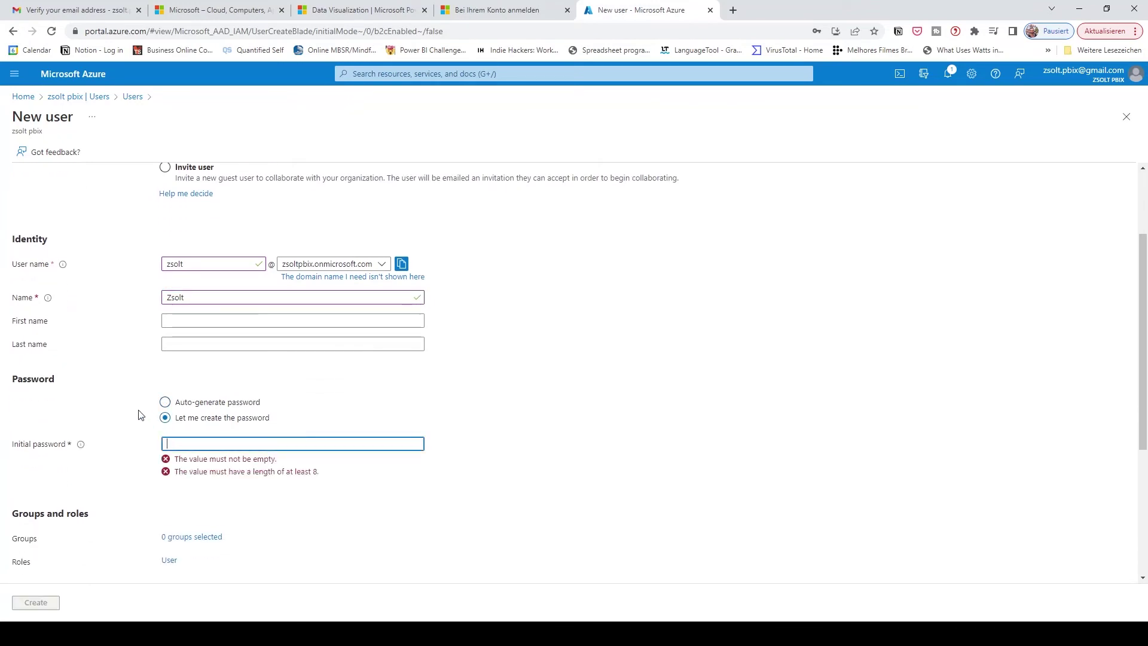
pyautogui.write('•••••••')
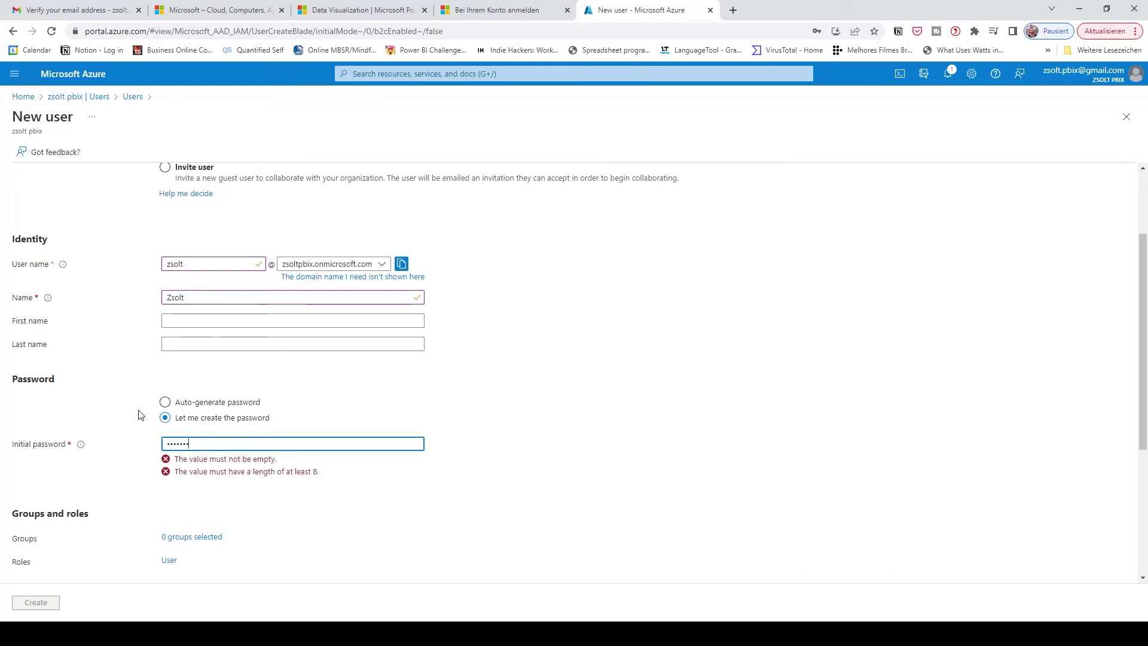
pyautogui.write('•')
pyautogui.scroll(-3, 114, 461)
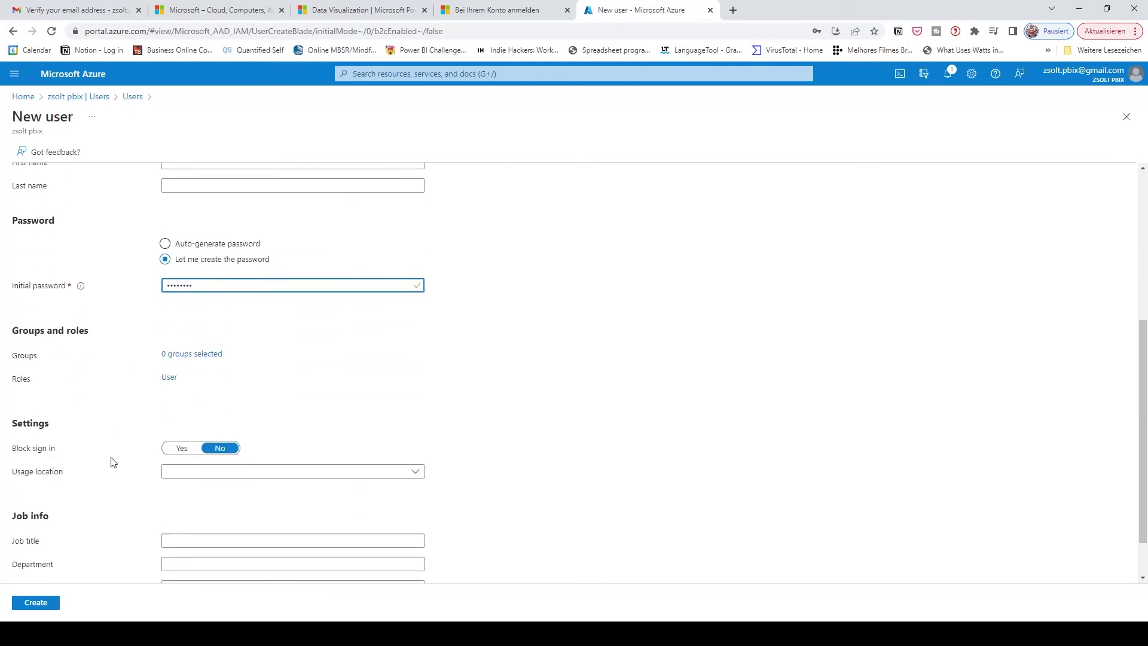
pyautogui.scroll(-1, 122, 326)
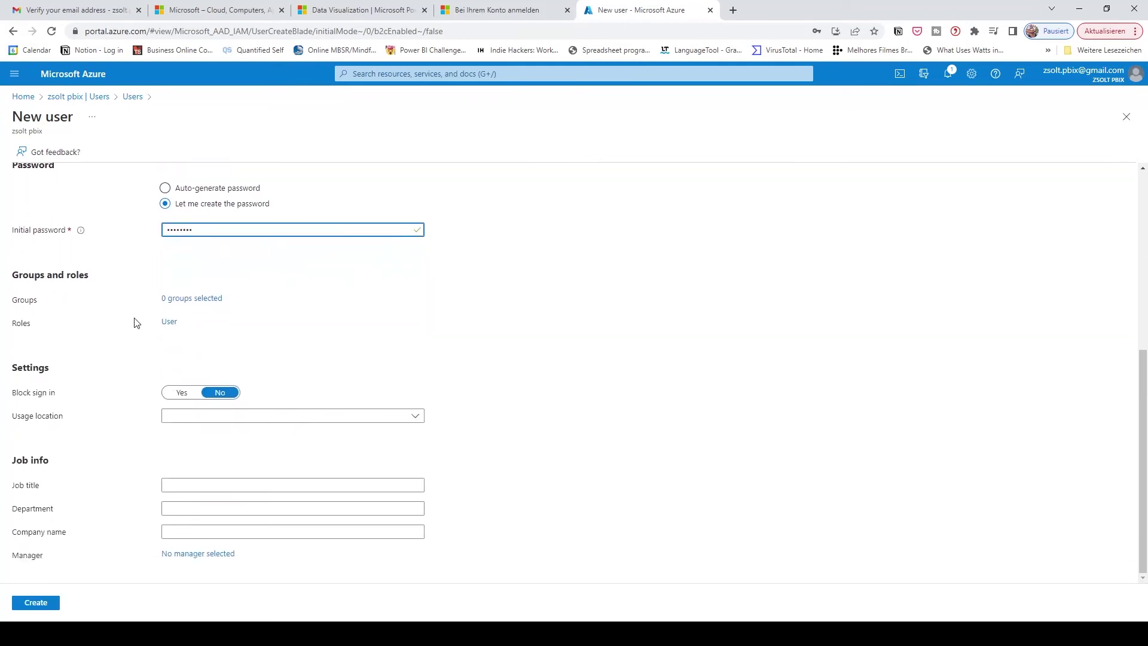
pyautogui.click(38, 604)
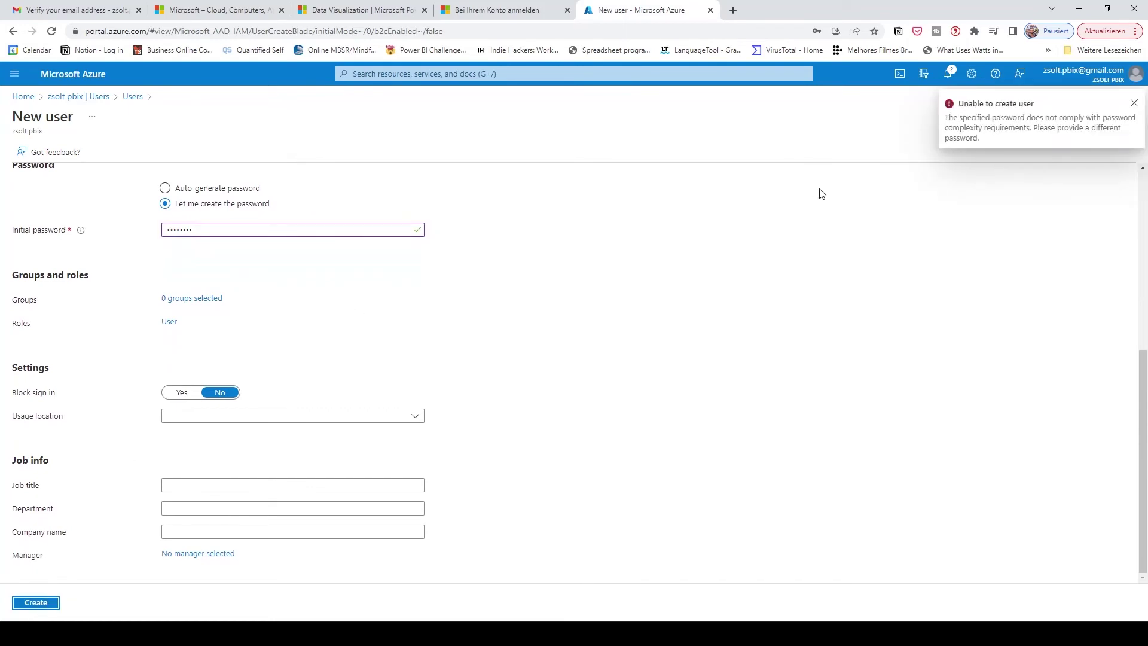
# Step: Dismiss the complexity error, replace the password with a stronger one, and create the user
pyautogui.click(1133, 104)
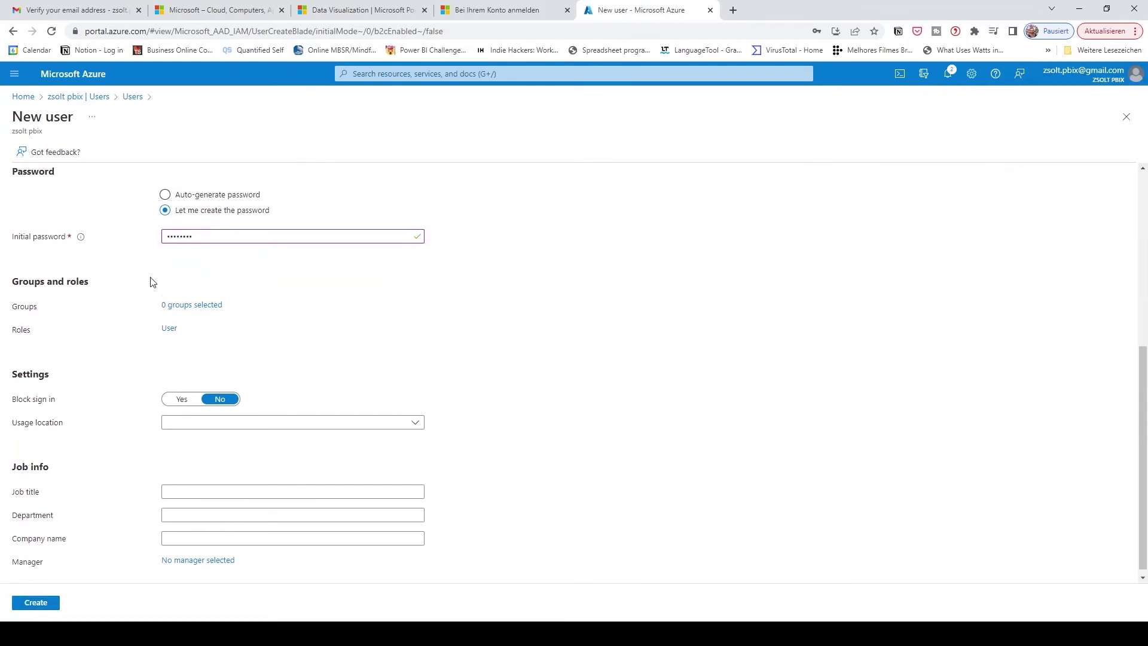
pyautogui.scroll(3, 206, 407)
pyautogui.doubleClick(211, 413)
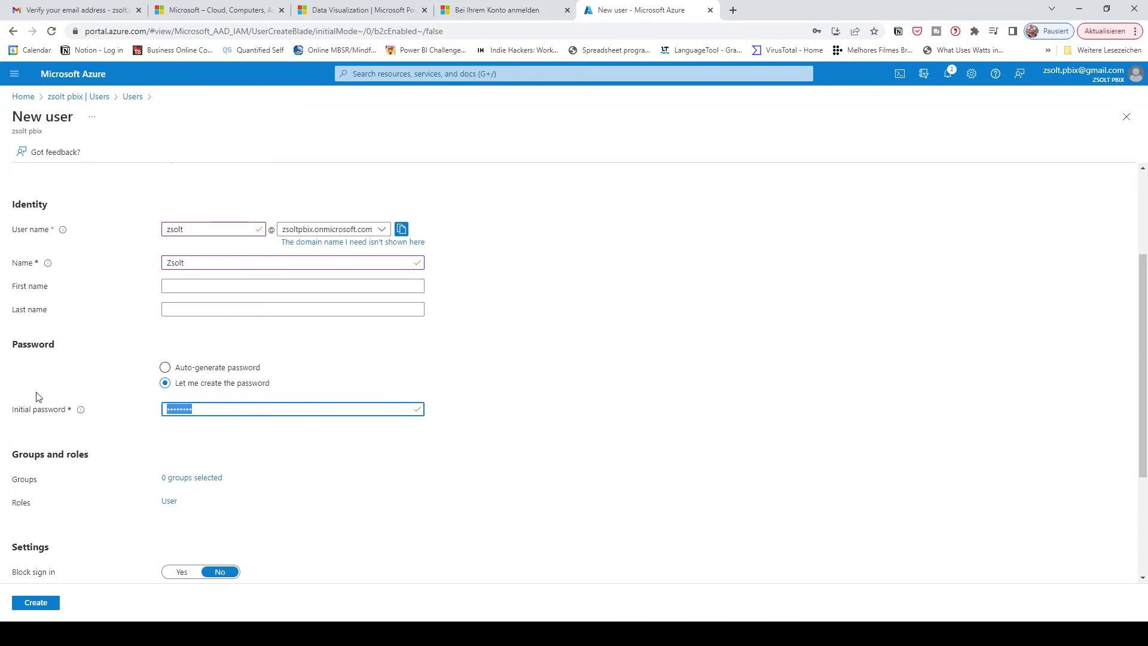
pyautogui.write('*****')
pyautogui.scroll(-3, 57, 413)
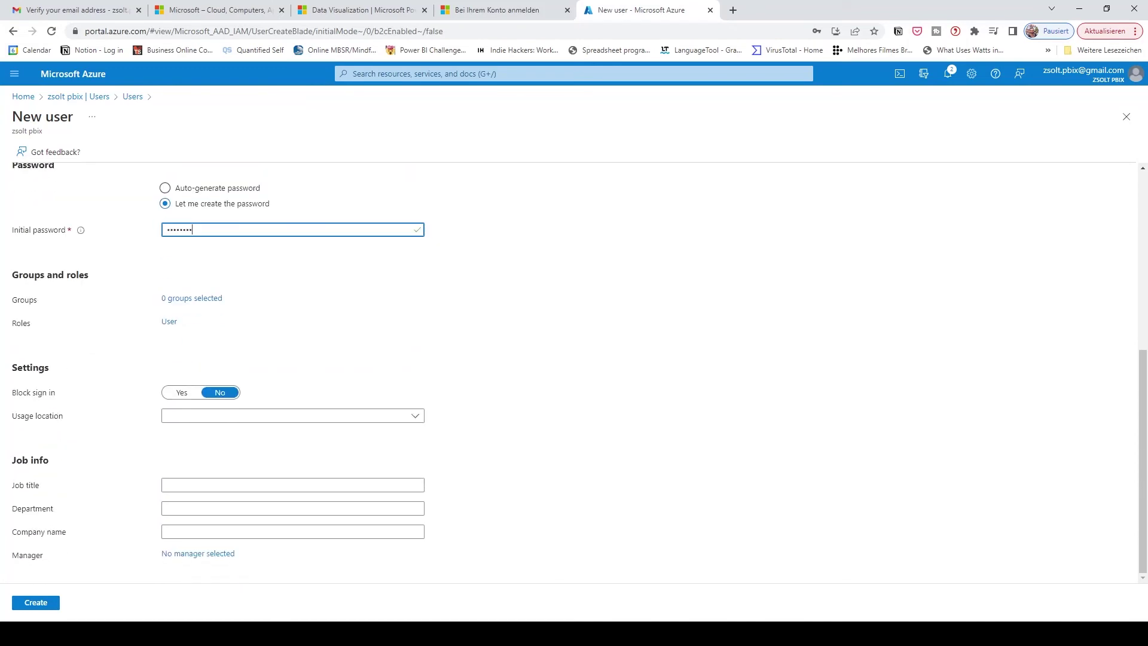
pyautogui.click(38, 603)
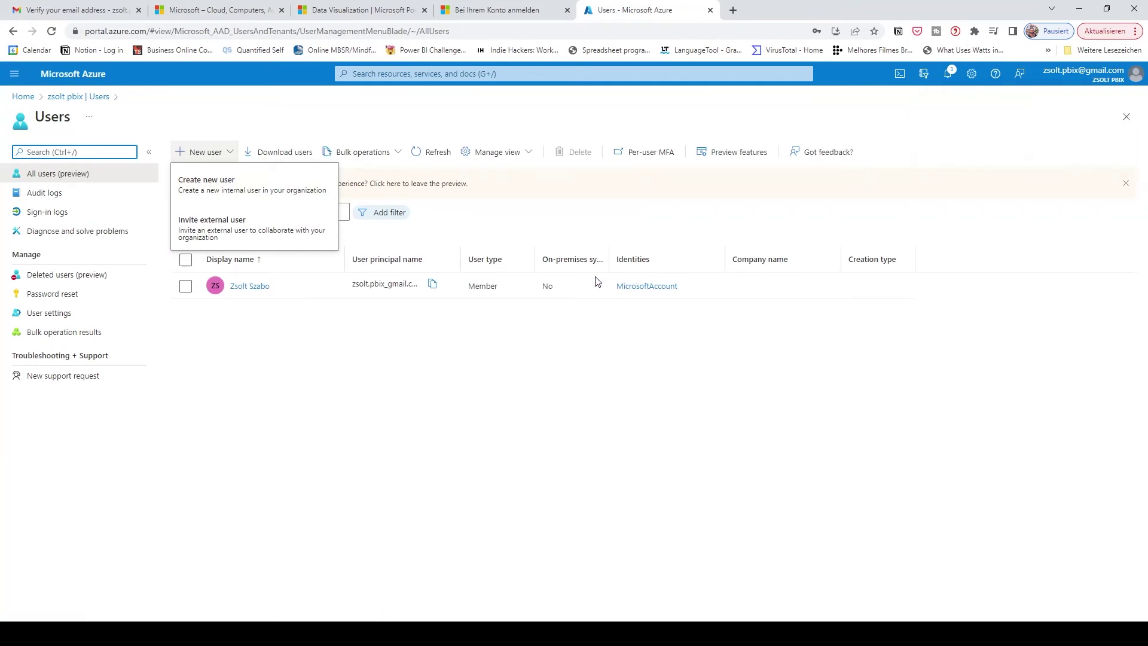
# Step: Close the New user menu and reload the browser page to refresh the Users list
pyautogui.click(270, 356)
pyautogui.click(52, 30)
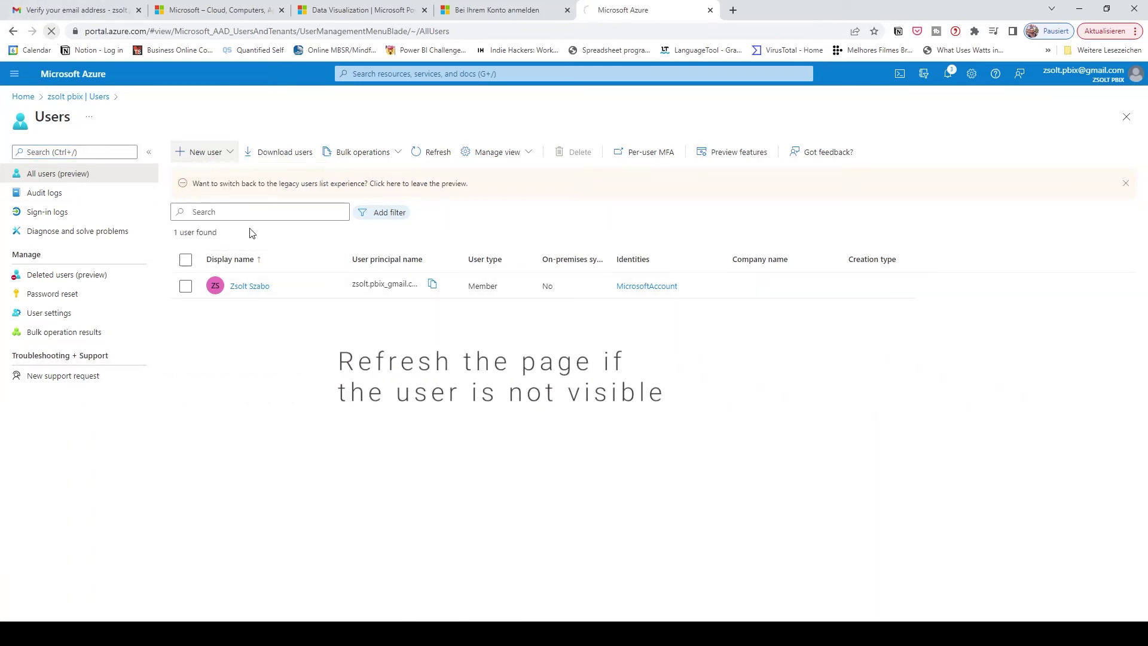
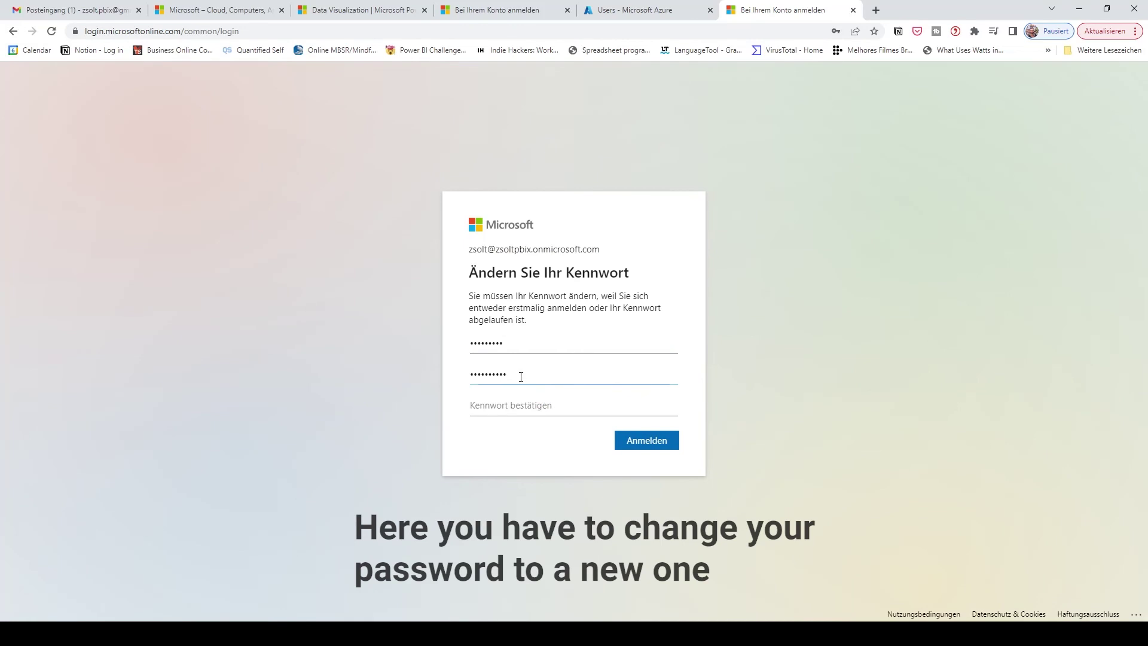
# Step: Paste the new password into 'Kennwort bestätigen', submit with Anmelden, and decline Chrome's offer to save it
pyautogui.click(510, 403)
pyautogui.hotkey('ctrl', 'v')
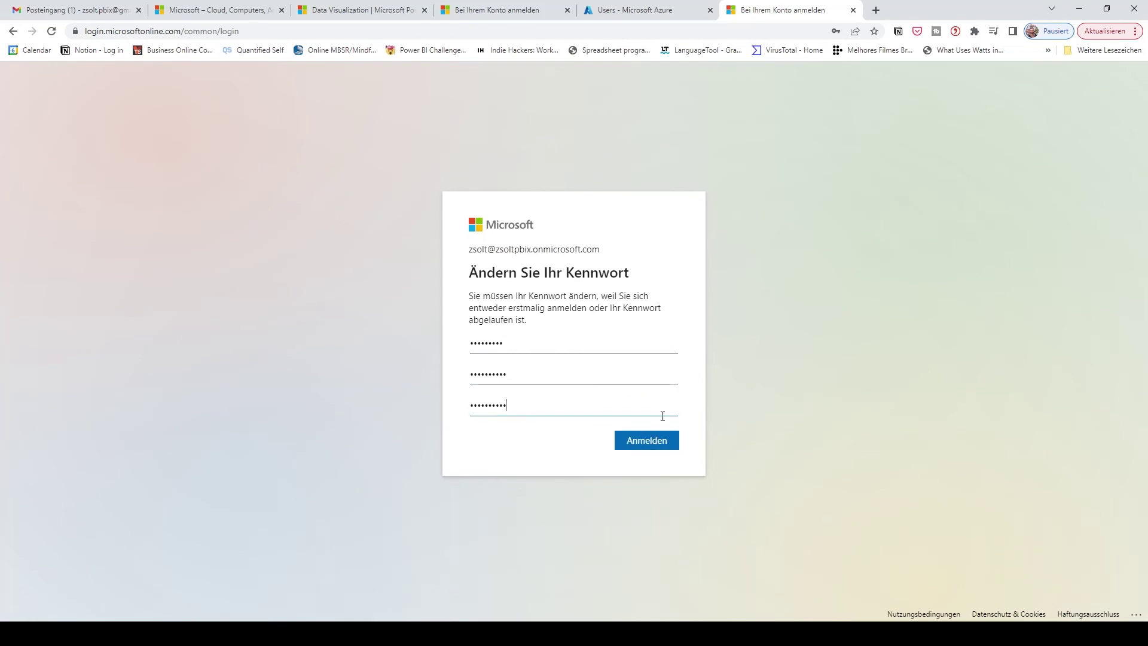
pyautogui.click(646, 440)
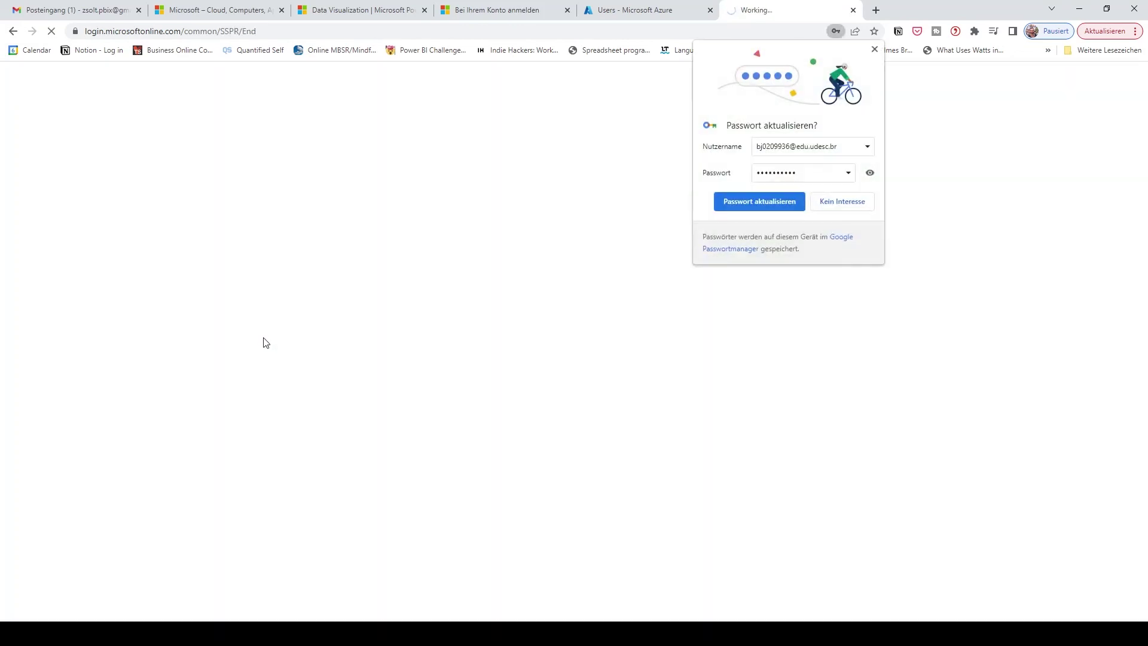
pyautogui.click(852, 202)
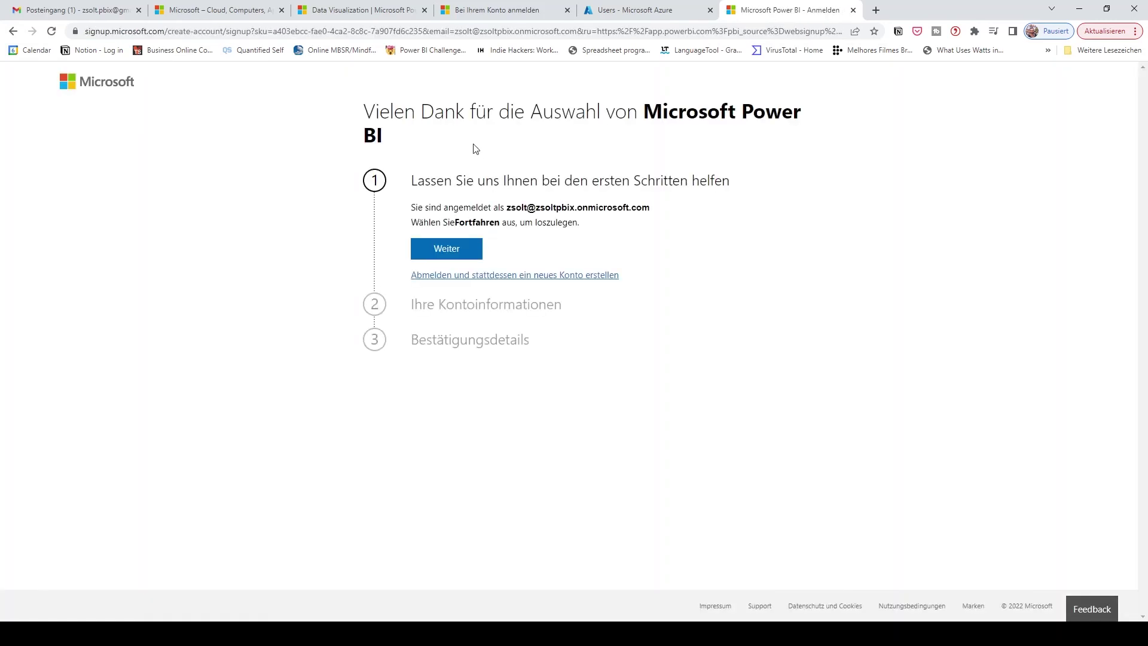
# Step: Fill in a +49 phone number from autofill, keep Deutschland as country, and finish with Erste Schritte
pyautogui.click(444, 253)
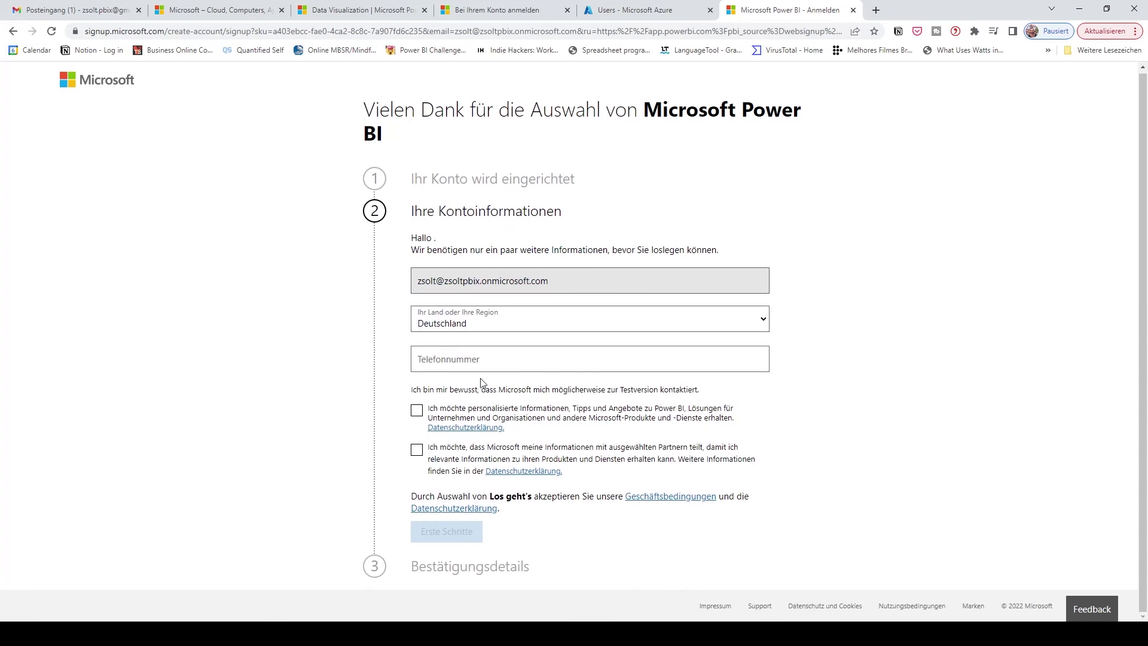
pyautogui.click(479, 358)
pyautogui.write('+49')
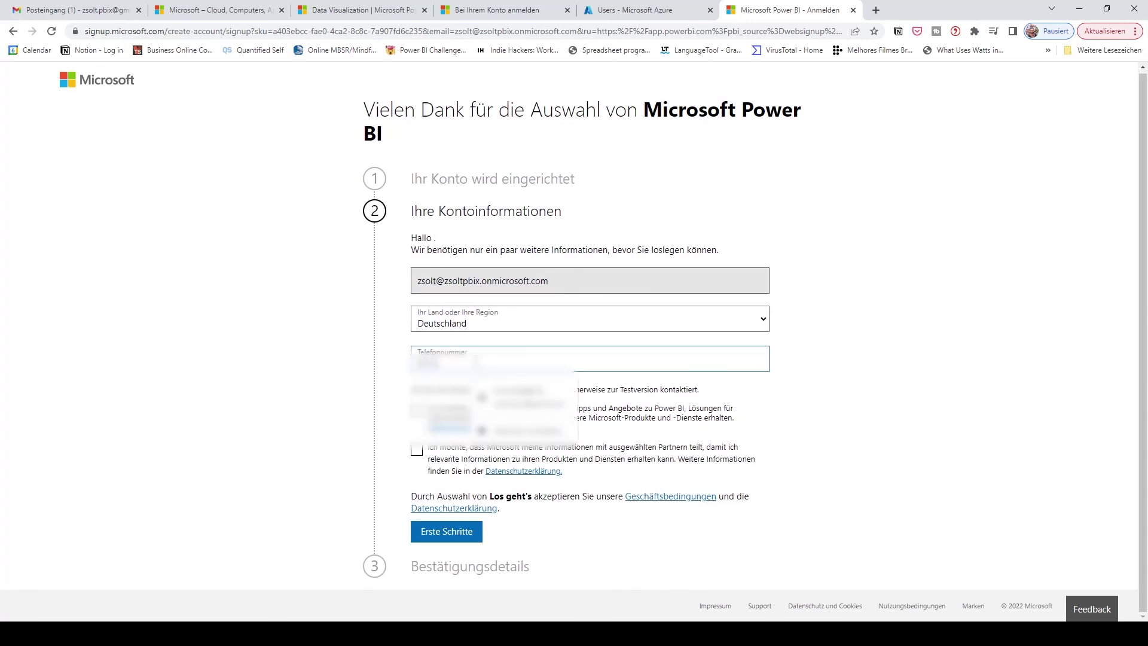
pyautogui.press('BackSpace')
pyautogui.press('BackSpace')
pyautogui.press('BackSpace')
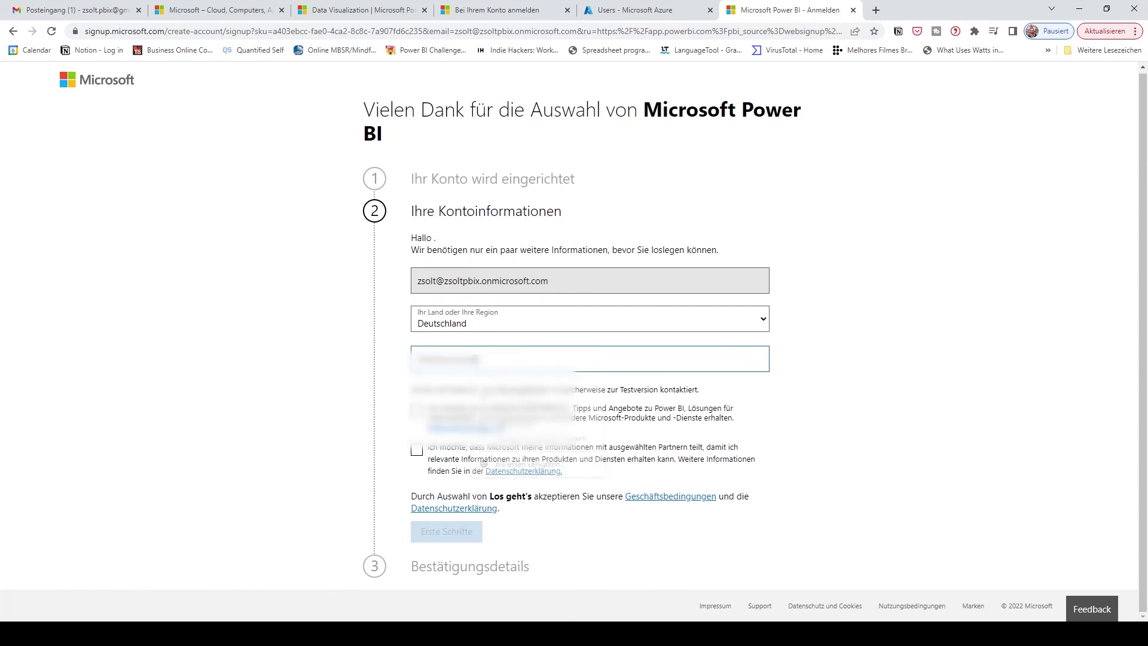
pyautogui.write('+49')
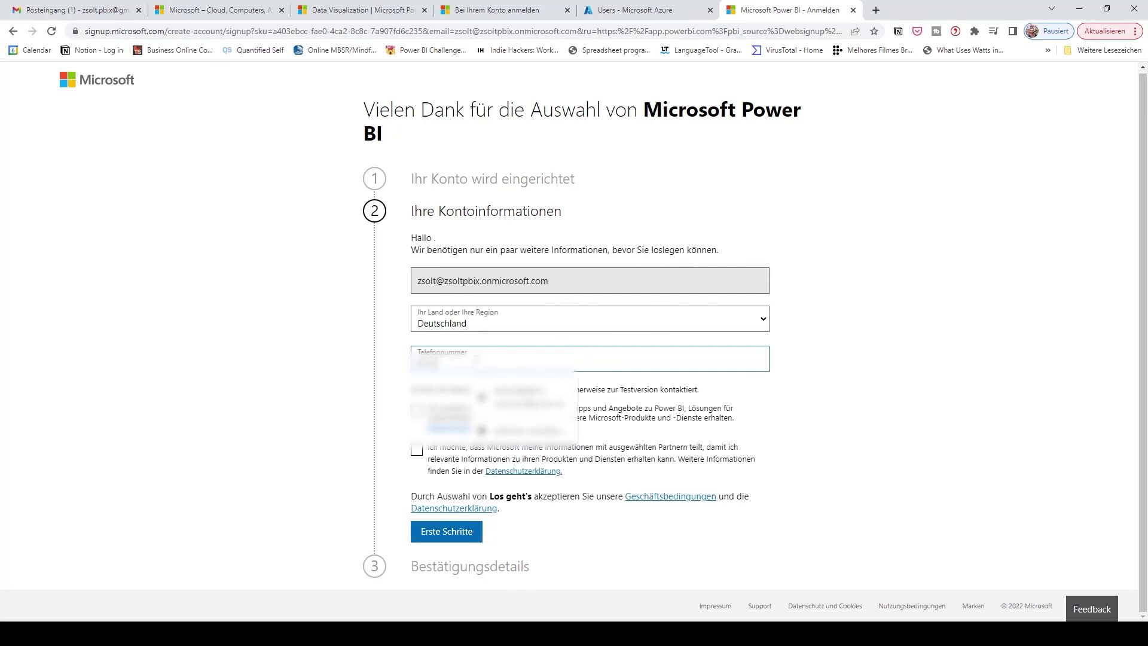
pyautogui.press('Down')
pyautogui.press('Return')
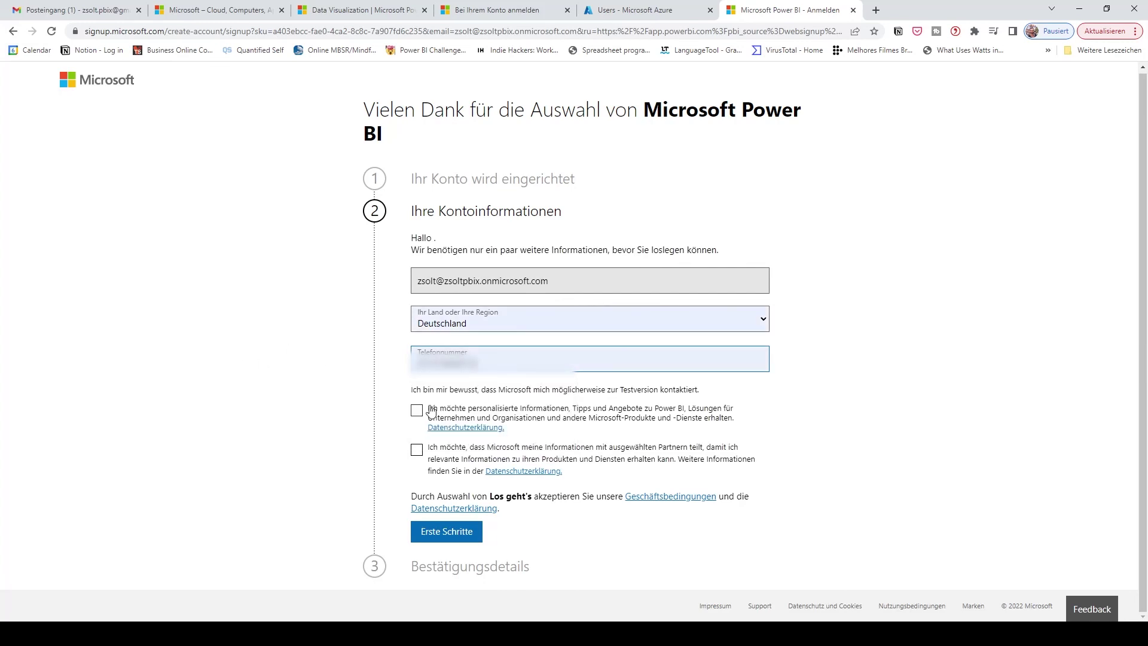
pyautogui.click(447, 535)
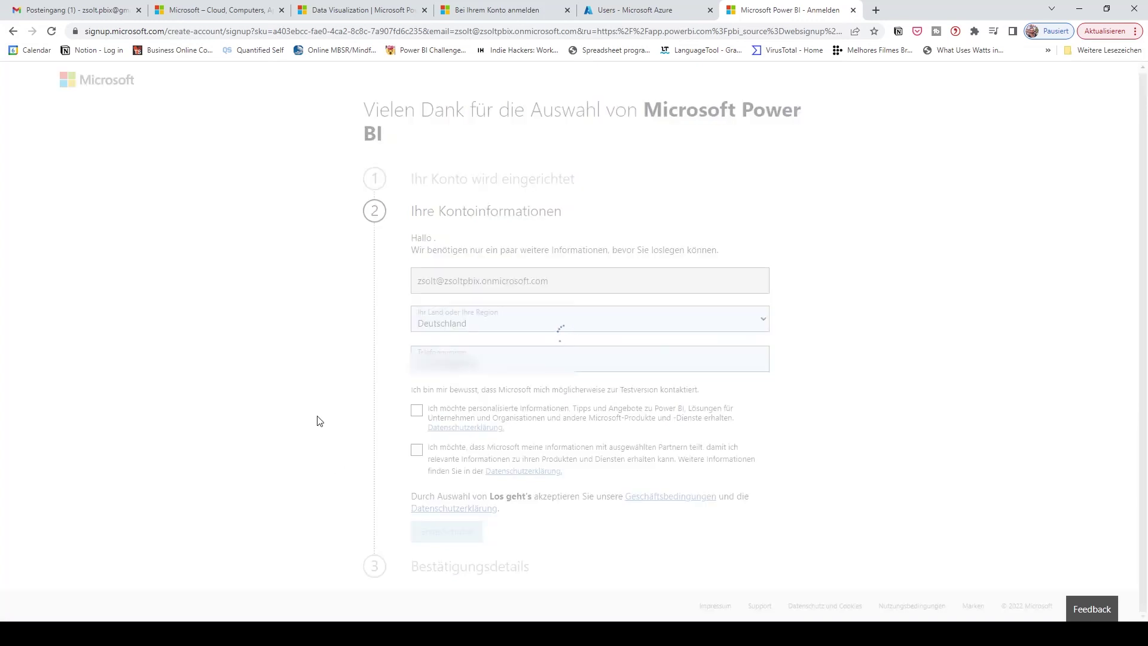
pyautogui.click(445, 319)
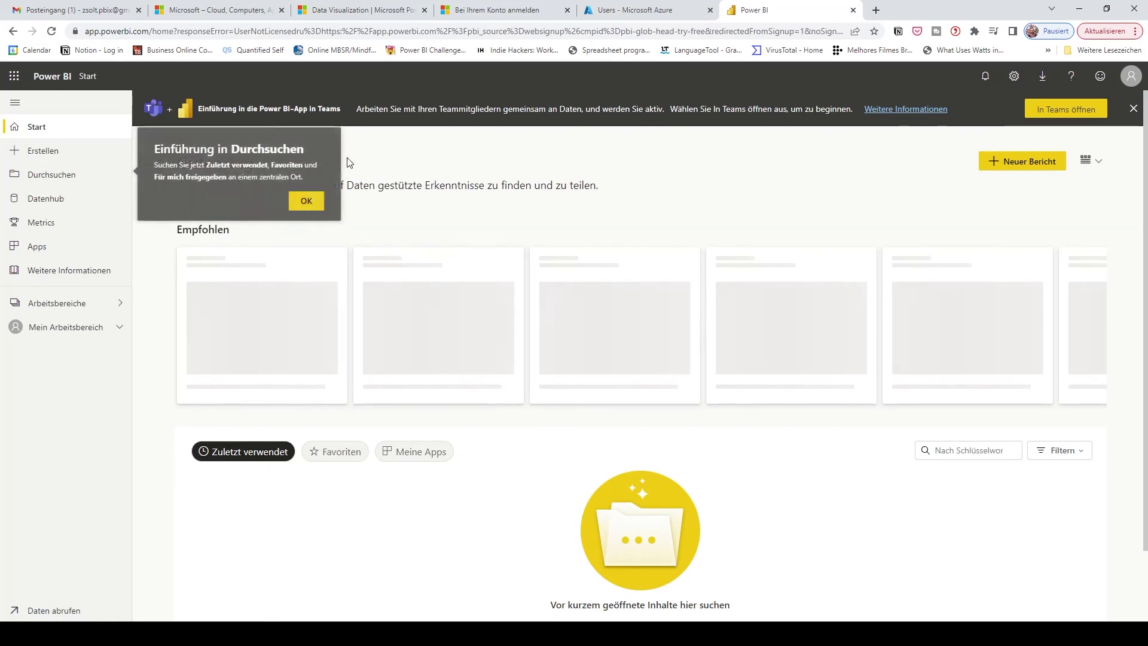
# Step: Close the 'Einführung in Durchsuchen' tip with OK
pyautogui.click(306, 202)
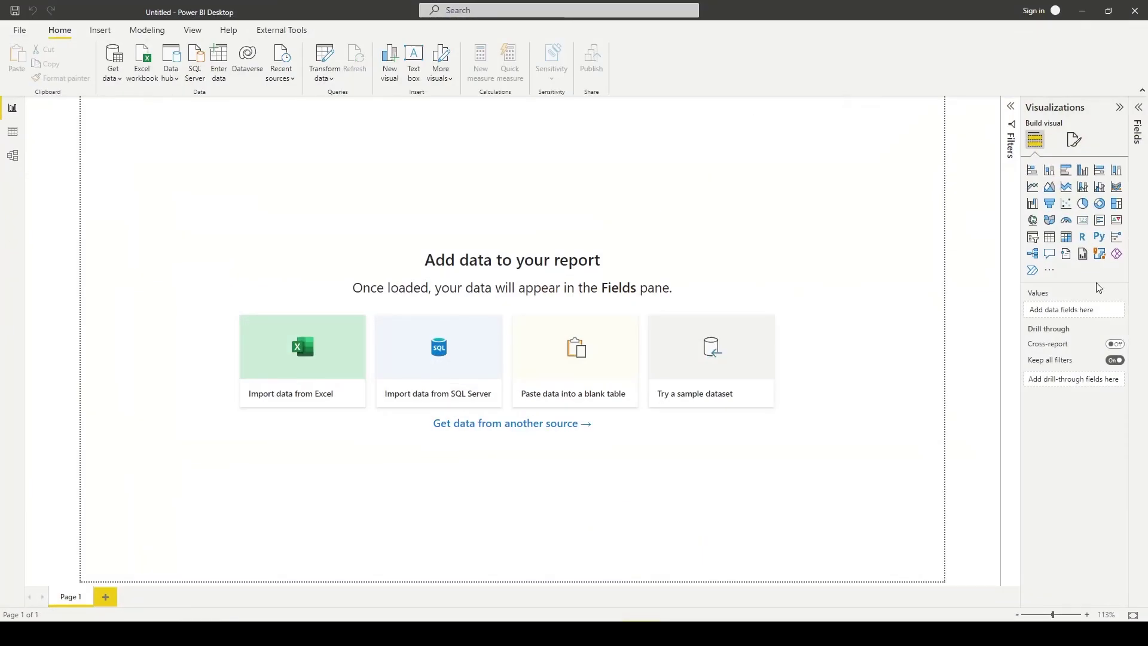
# Step: Sign in to Power BI Desktop by entering the new account's e-mail, selecting the account and entering its password
pyautogui.click(1049, 269)
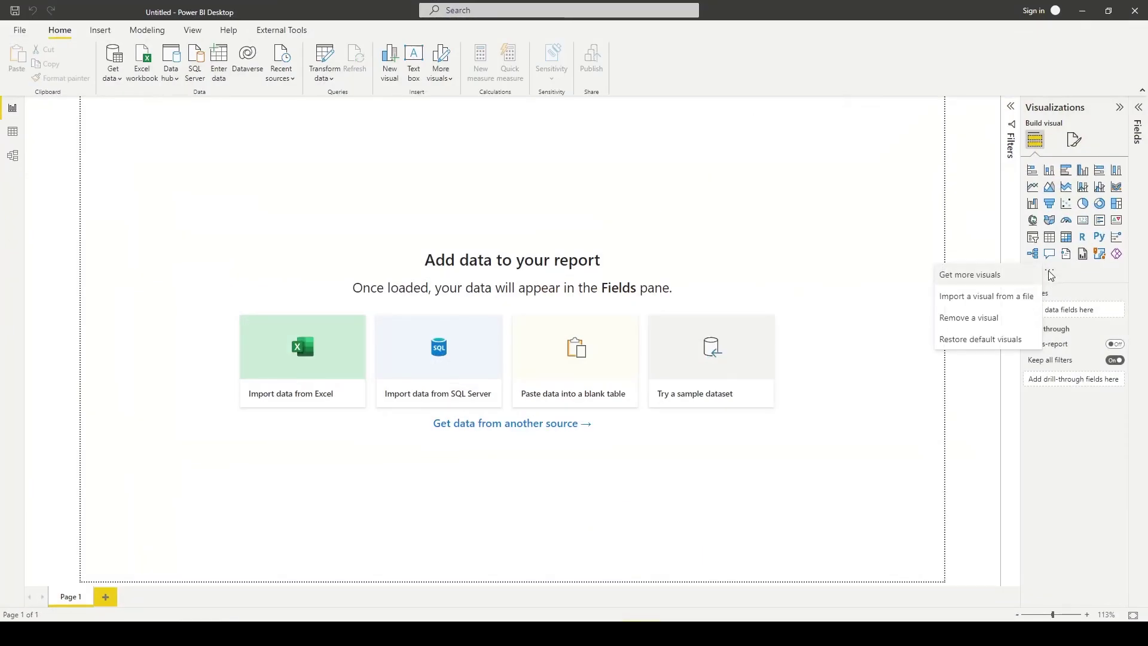
pyautogui.click(450, 217)
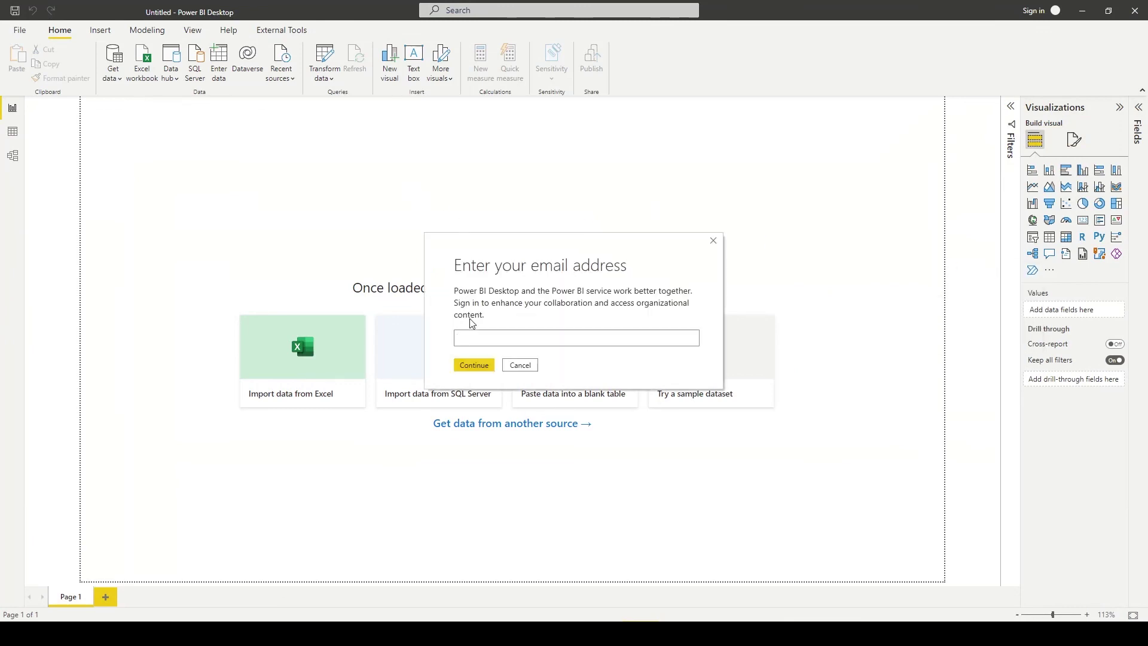
pyautogui.hotkey('ctrl', 'v')
pyautogui.click(474, 365)
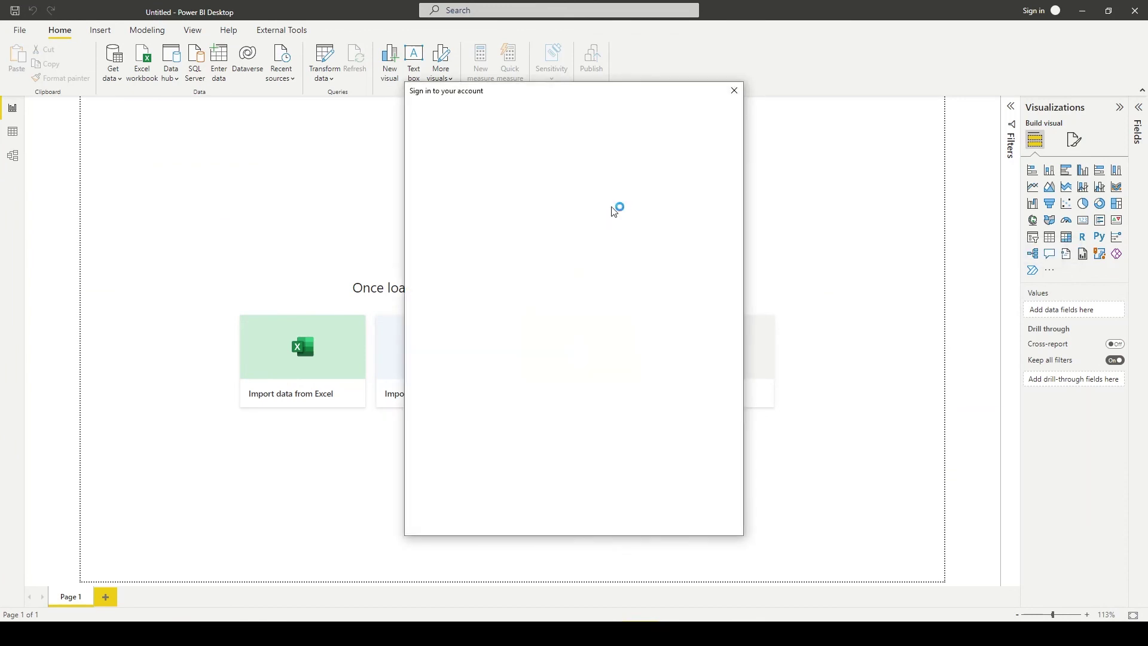
pyautogui.click(558, 232)
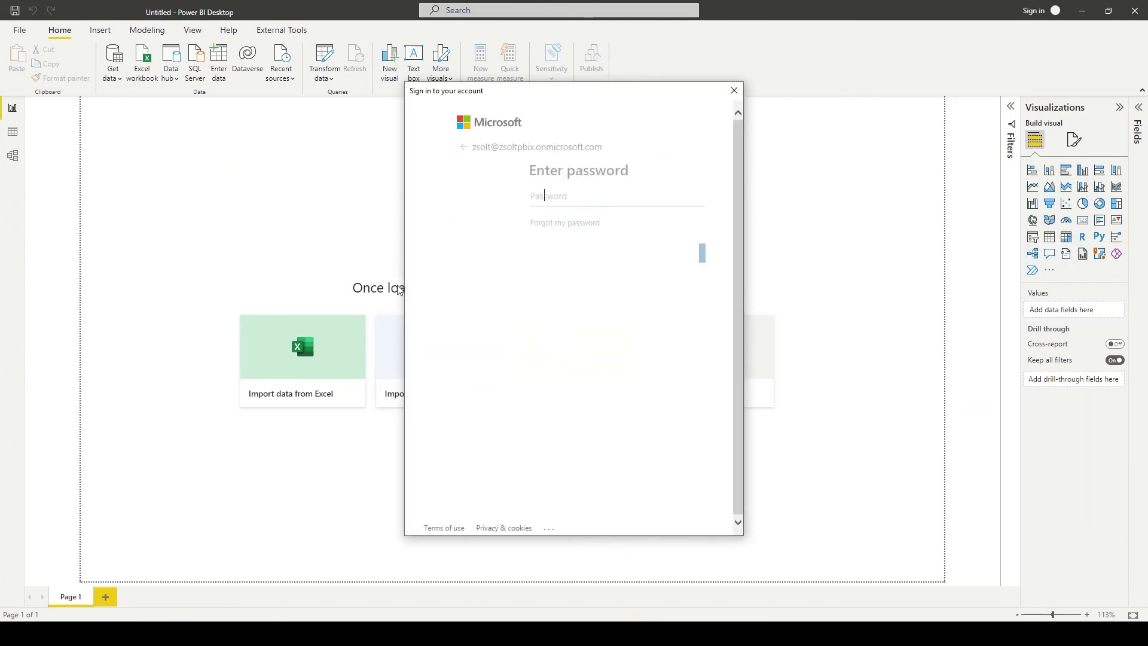
pyautogui.write('••••••••••')
pyautogui.press('Return')
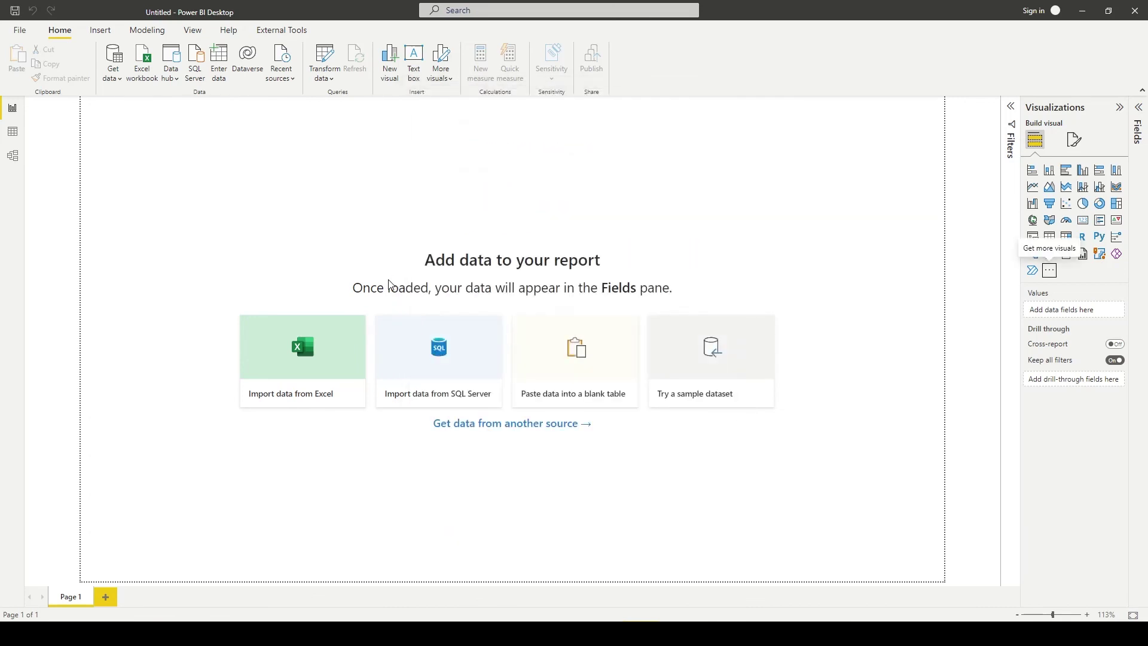